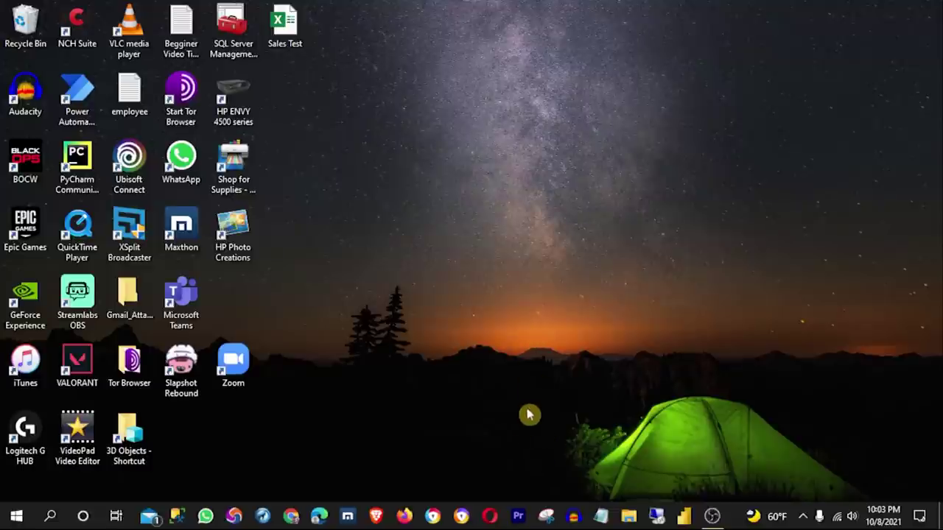
# Launch Premiere Pro 2020 from its taskbar icon to reach the Home screen
pyautogui.click(519, 520)
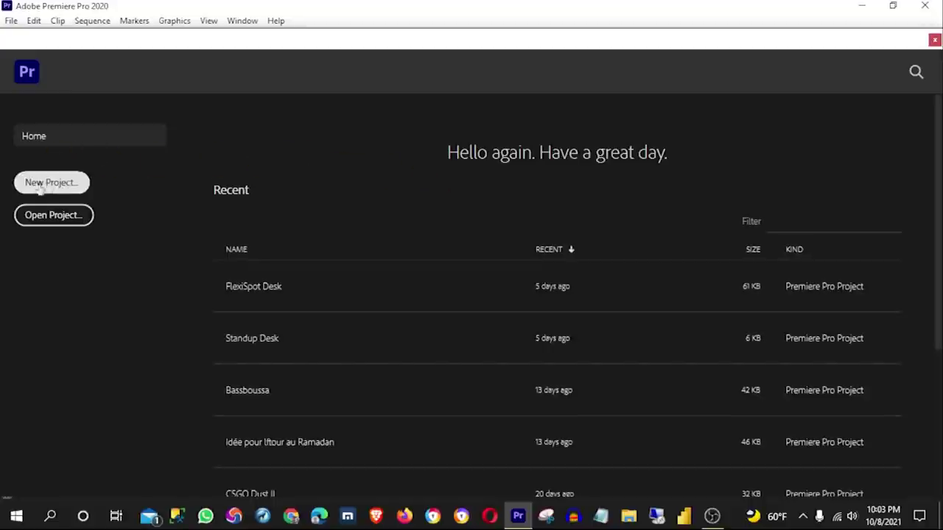
# Create a new project named 'Adobe Premier Pro Tutorial'
pyautogui.click(40, 190)
pyautogui.moveTo(394, 112)
pyautogui.mouseDown()
pyautogui.moveTo(446, 41)
pyautogui.moveTo(447, 20)
pyautogui.mouseUp()
pyautogui.write('Adobe Pr')
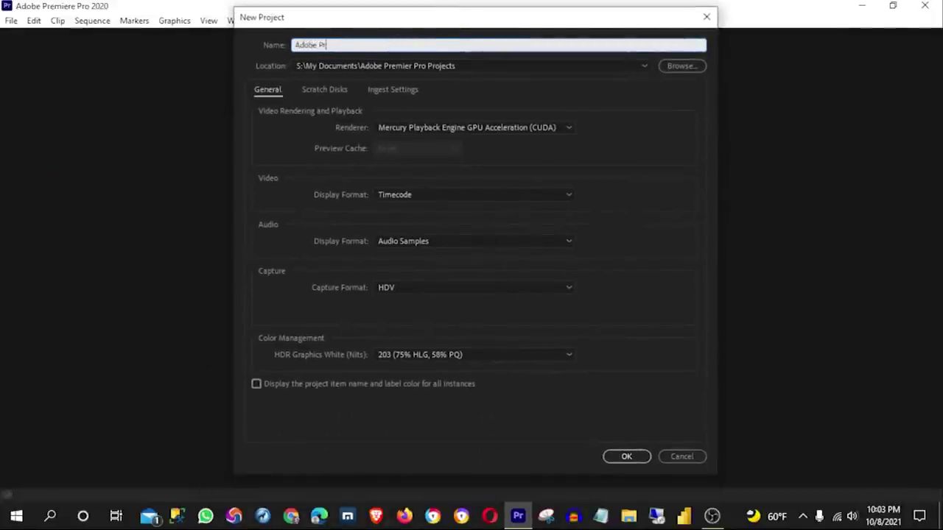
pyautogui.write(' Pro Tutorial')
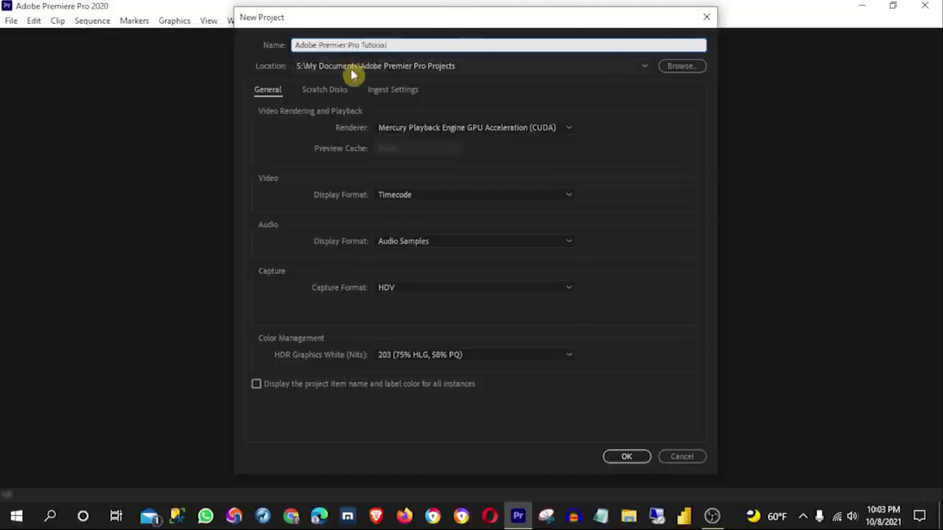
pyautogui.click(628, 456)
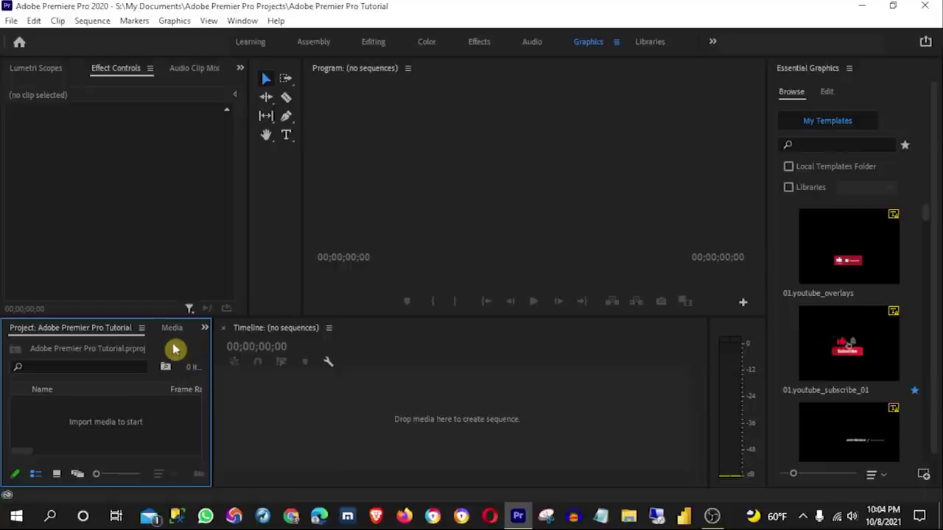
# Open the New Sequence dialog via New Item > Sequence in the Project panel's context menu
pyautogui.rightClick(174, 344)
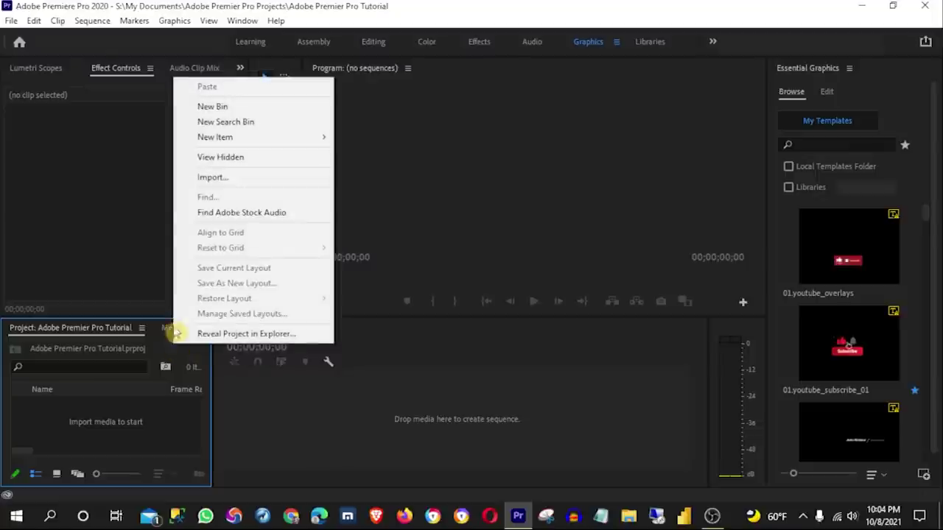
pyautogui.moveTo(225, 143)
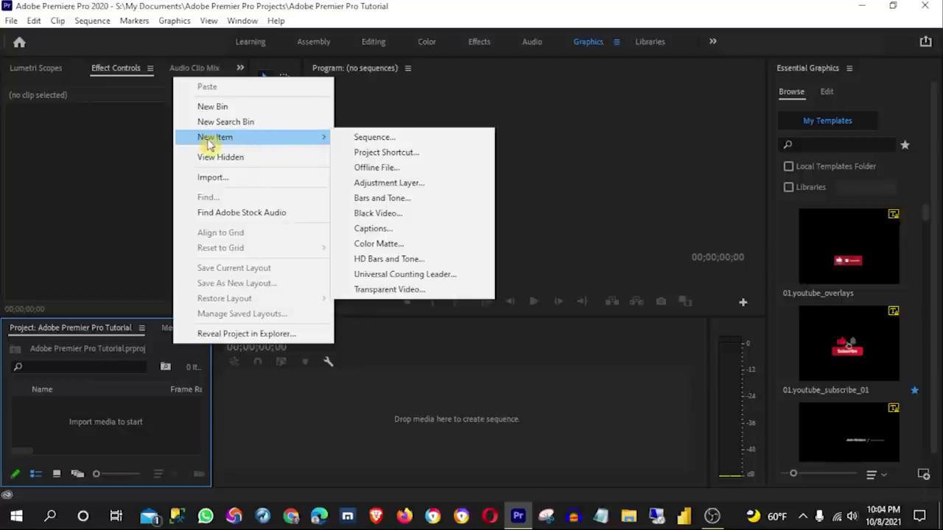
pyautogui.click(376, 138)
pyautogui.moveTo(479, 67); pyautogui.dragTo(504, 18)
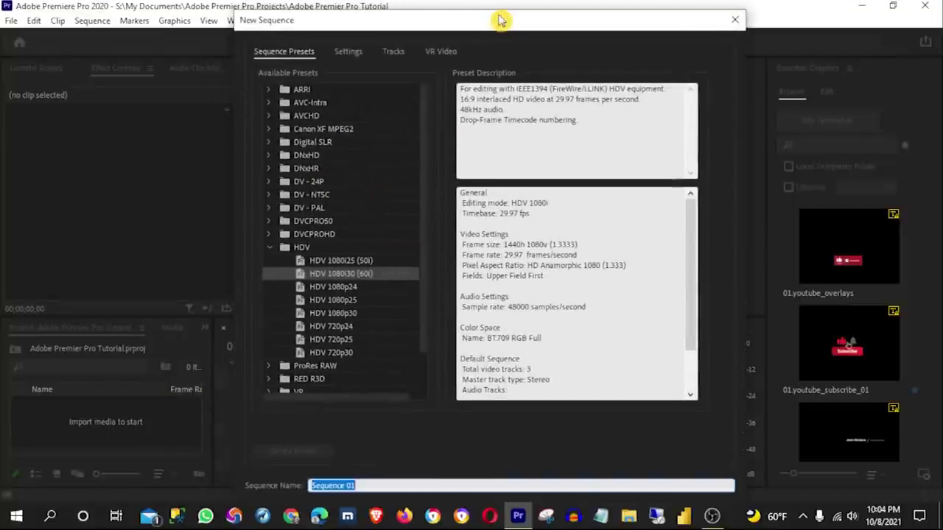
# Create an HDV 1080i30 (60i) sequence named 'Adobe Premier Pro Tutorial'
pyautogui.click(321, 277)
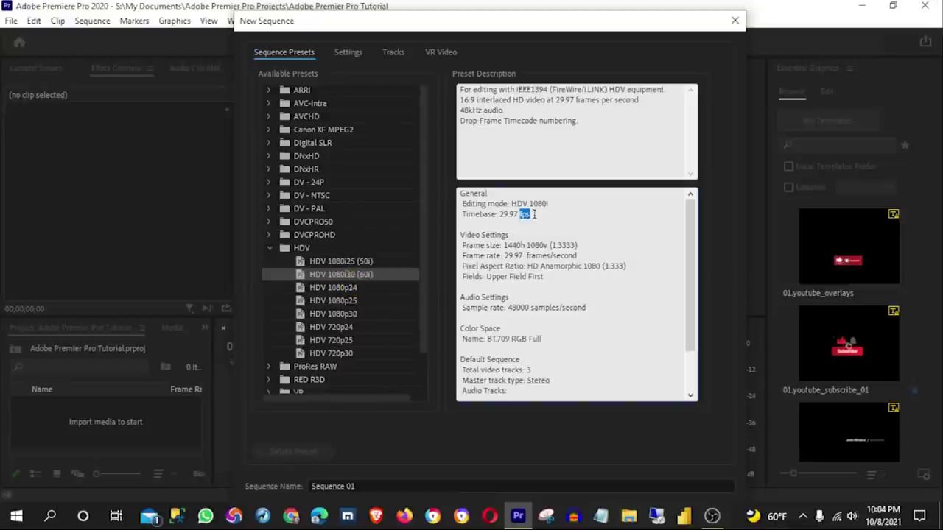
pyautogui.click(340, 275)
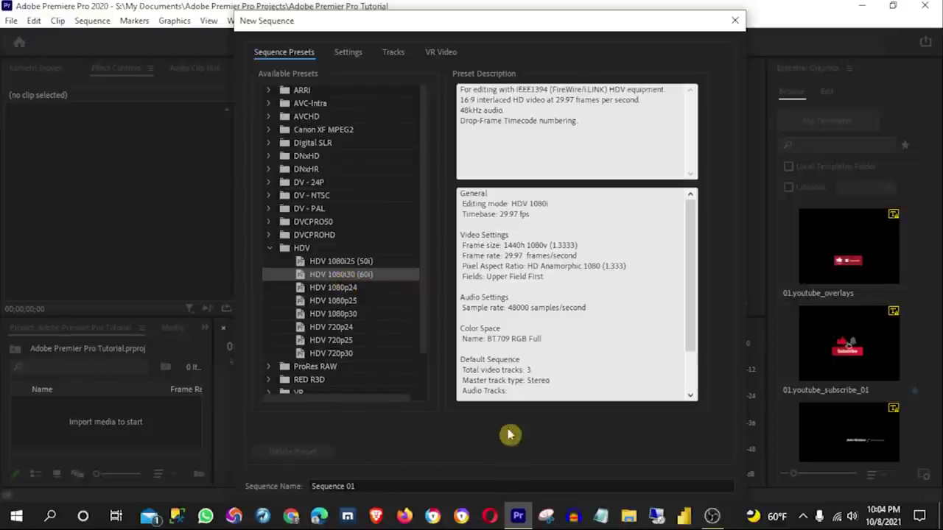
pyautogui.moveTo(606, 21); pyautogui.dragTo(603, 13)
pyautogui.click(372, 474)
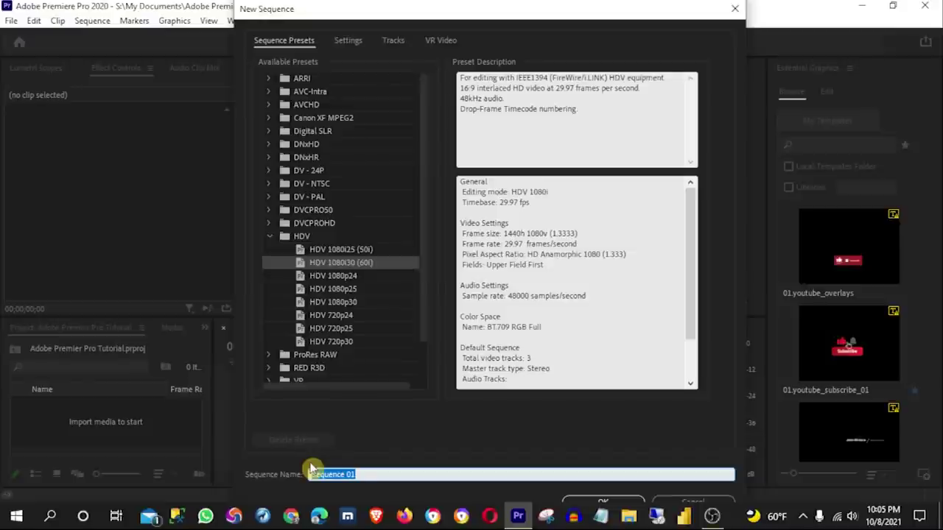
pyautogui.write('Adob')
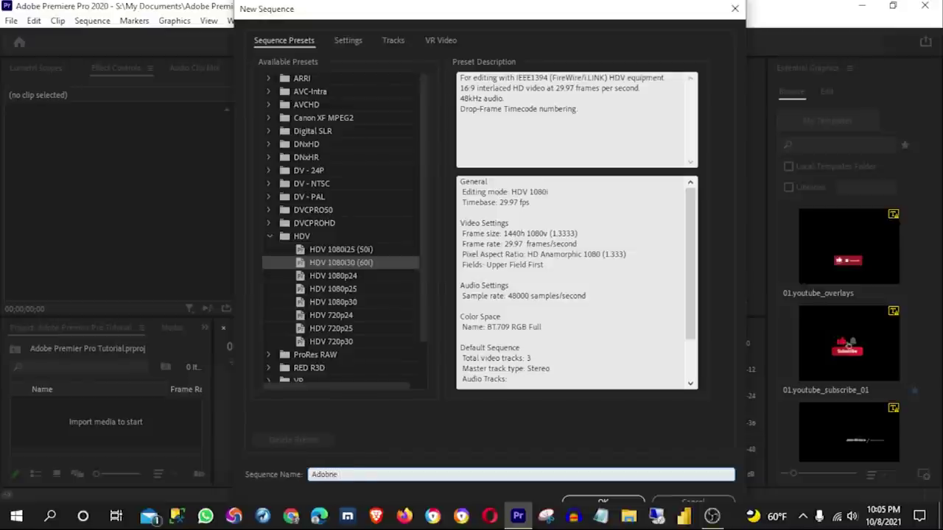
pyautogui.write('e')
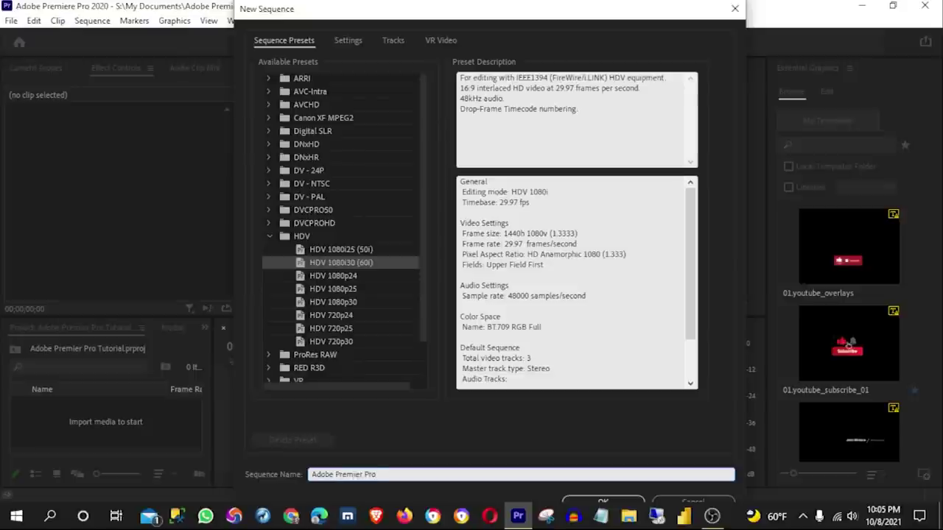
pyautogui.write('Tutorial')
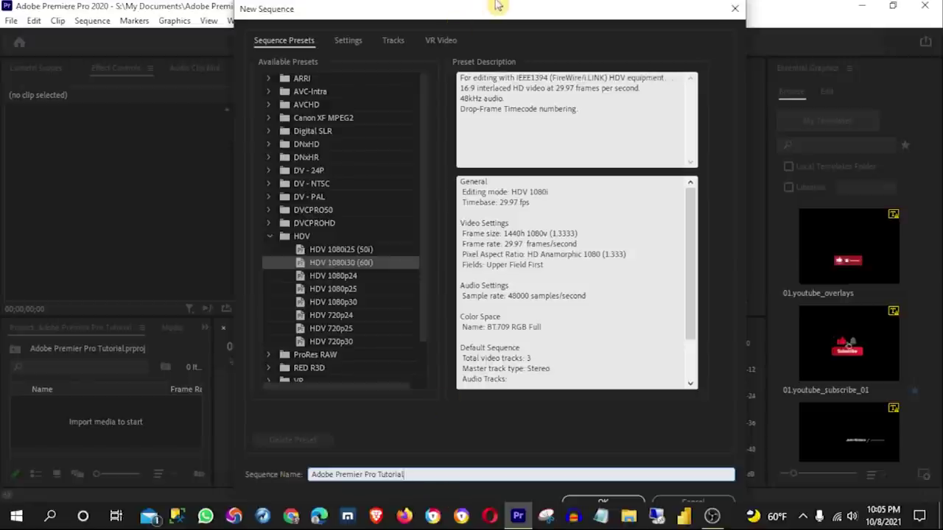
pyautogui.moveTo(500, 10); pyautogui.dragTo(496, 10)
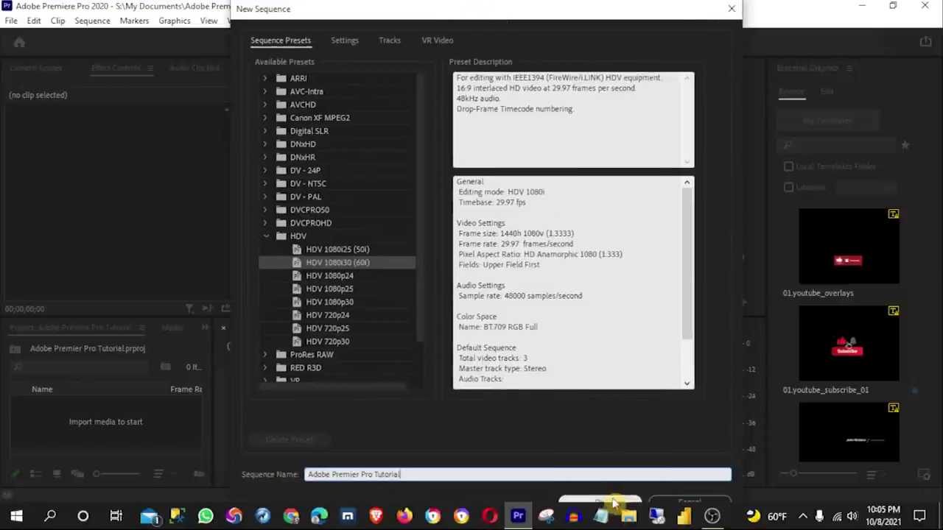
pyautogui.click(617, 503)
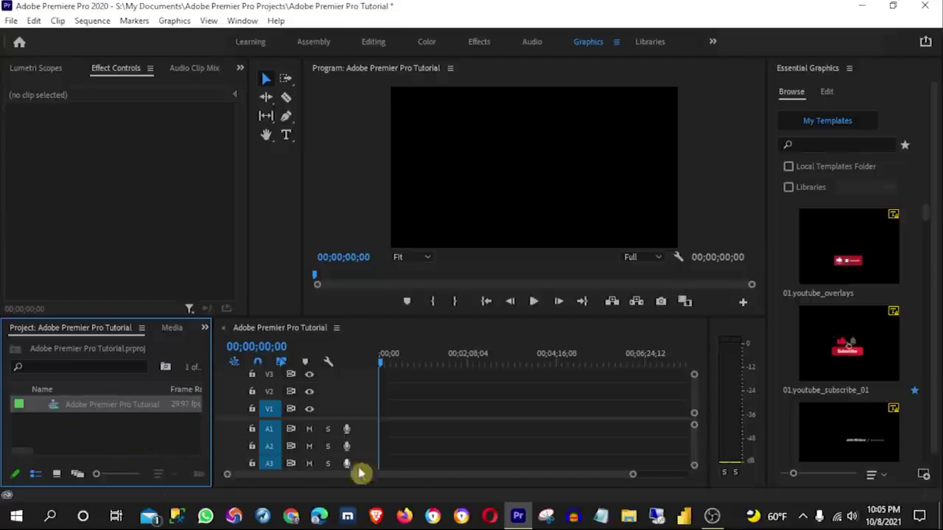
# Import CSGO-Dust II.mp4 from File Explorer's My Recordings folder into the Project panel
pyautogui.click(630, 521)
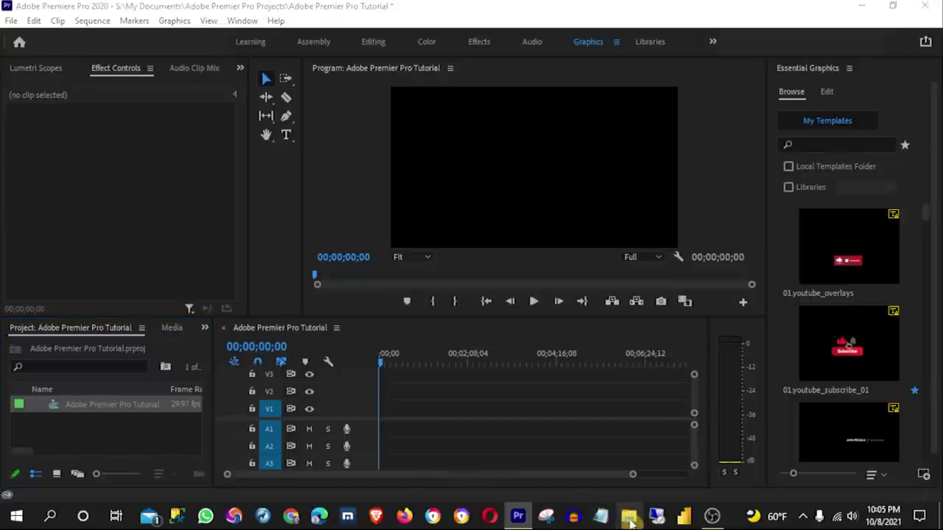
pyautogui.doubleClick(464, 7)
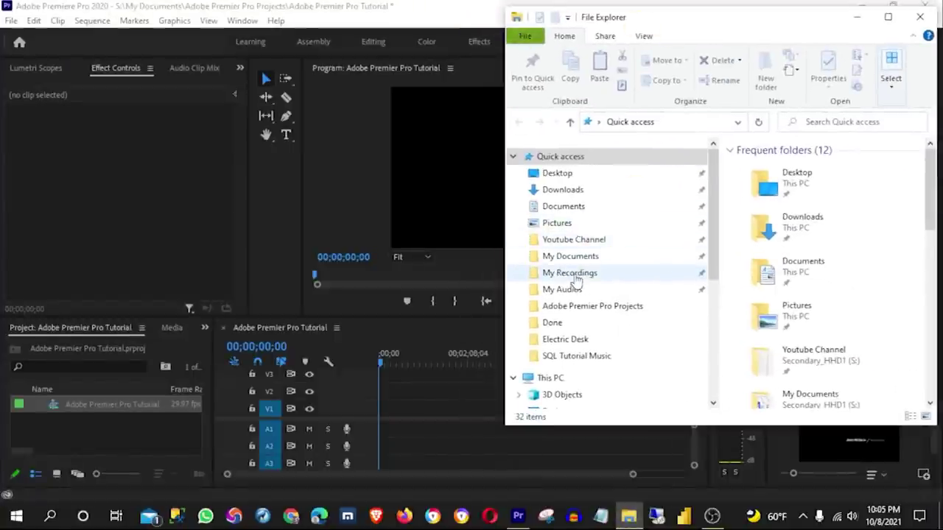
pyautogui.click(574, 277)
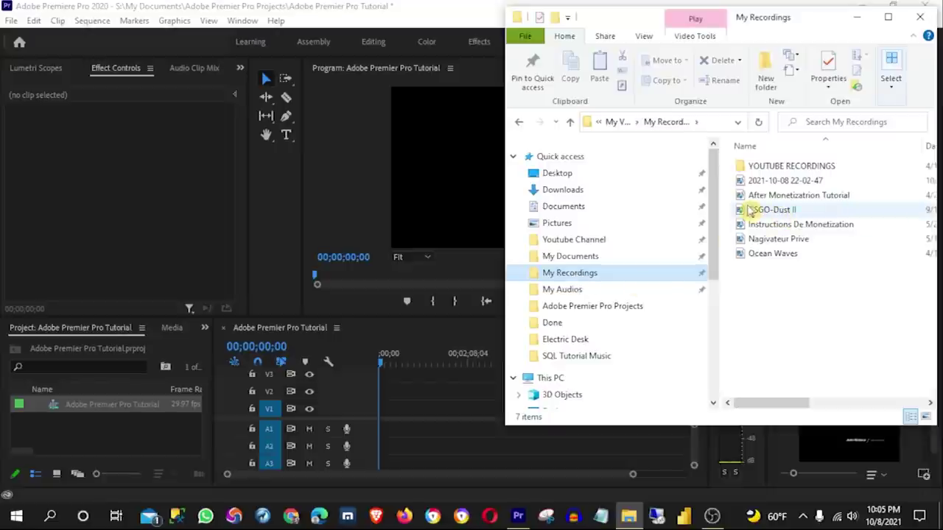
pyautogui.click(765, 213)
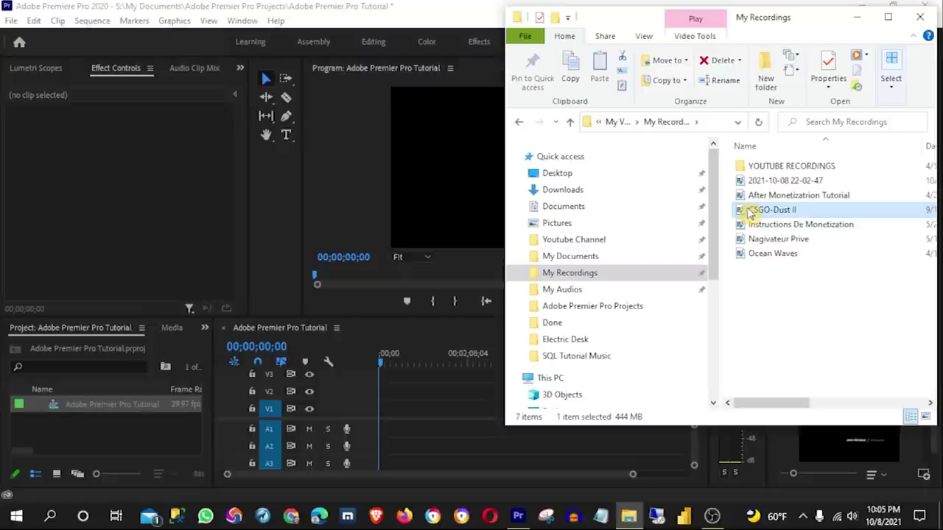
pyautogui.moveTo(747, 213); pyautogui.dragTo(92, 445)
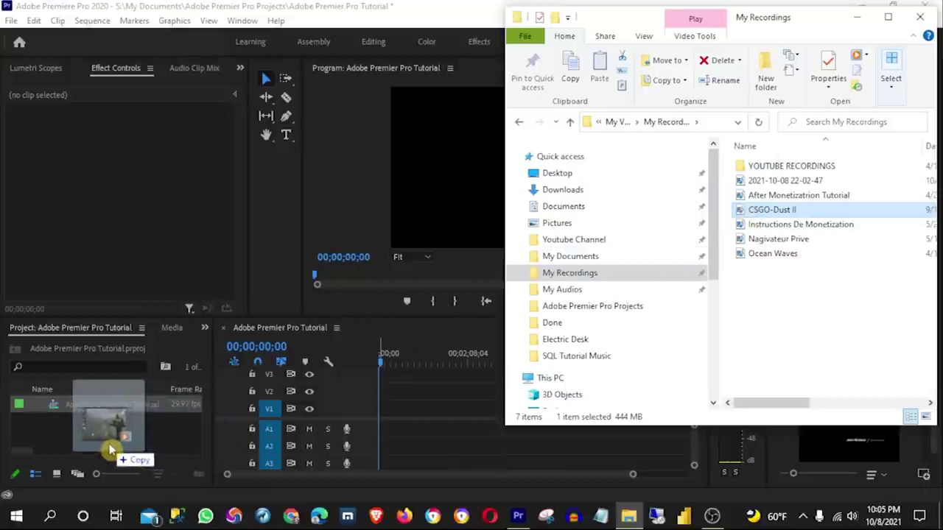
pyautogui.moveTo(92, 445); pyautogui.dragTo(85, 439)
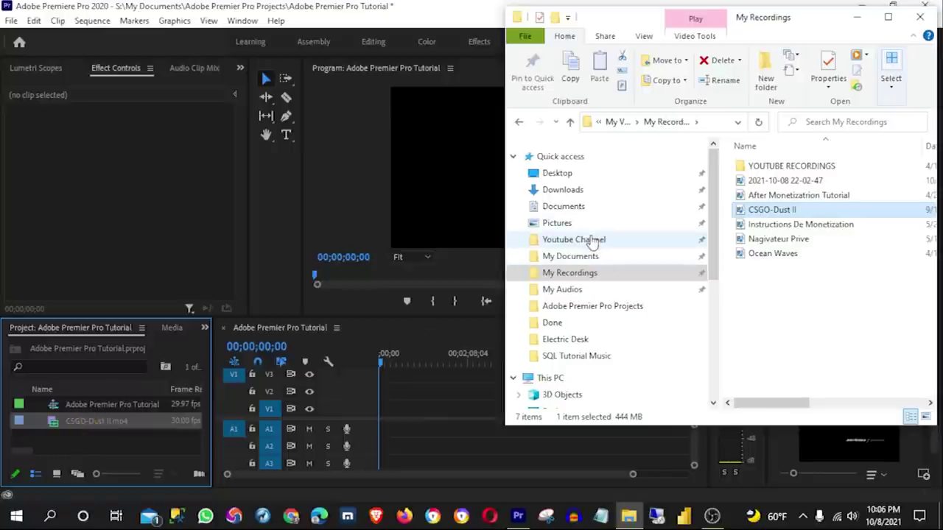
# Import 'Walking in the Sky - Nico Staf' from My Audios > SQL Tutorial Music into the project
pyautogui.click(578, 289)
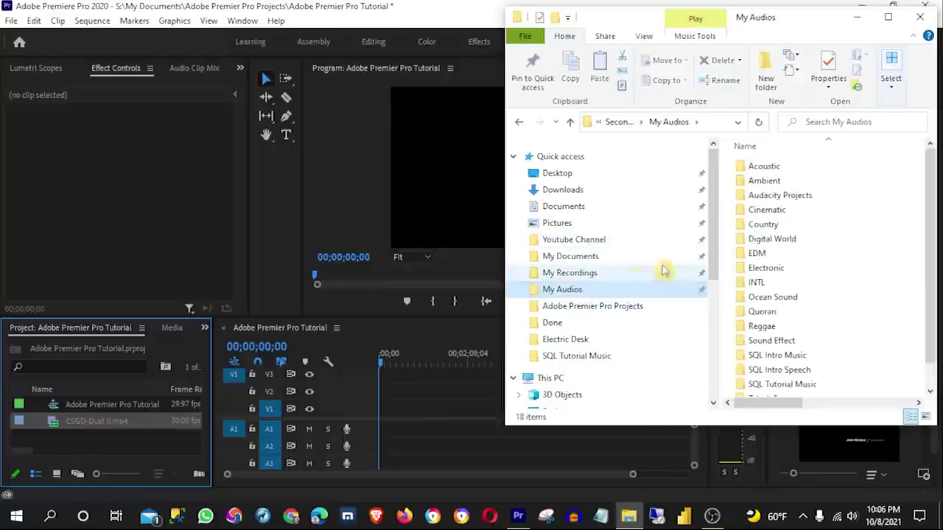
pyautogui.scroll(-1, 842, 383)
pyautogui.doubleClick(799, 361)
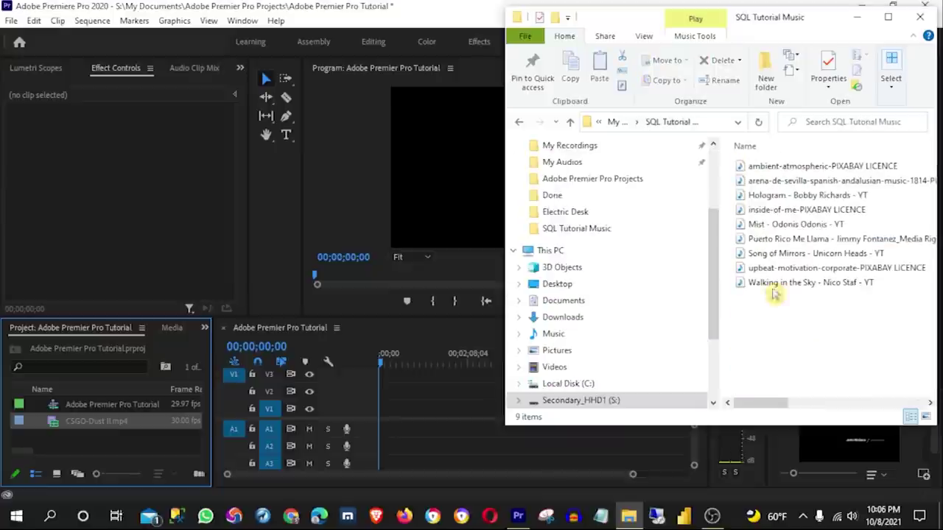
pyautogui.click(753, 287)
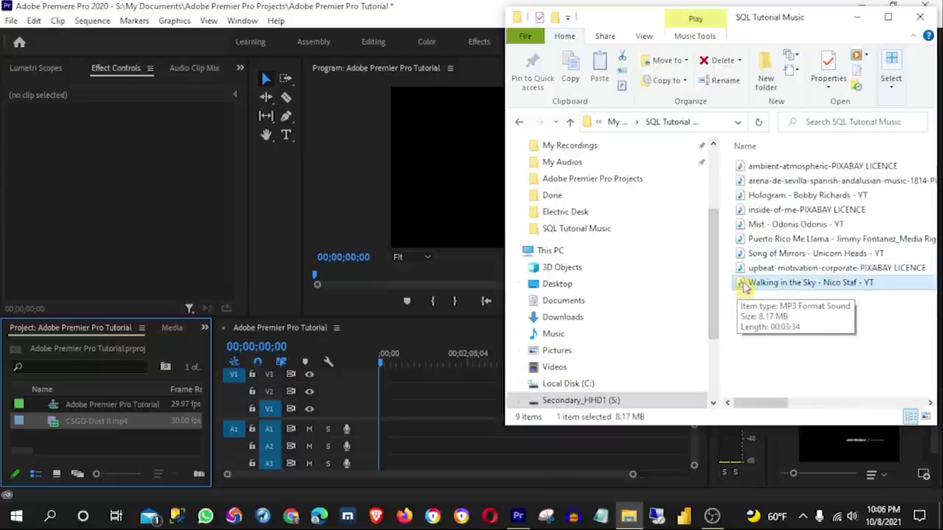
pyautogui.moveTo(746, 287); pyautogui.dragTo(109, 445)
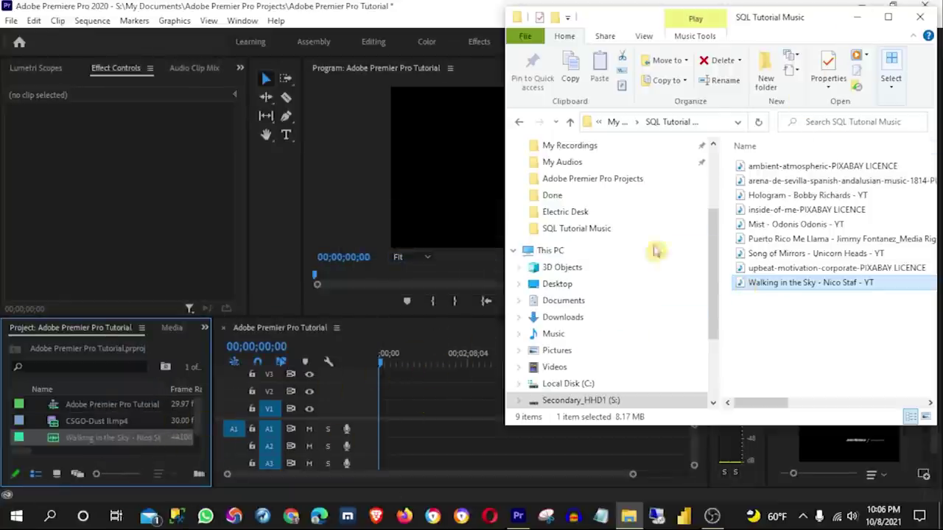
pyautogui.moveTo(716, 273); pyautogui.dragTo(715, 174)
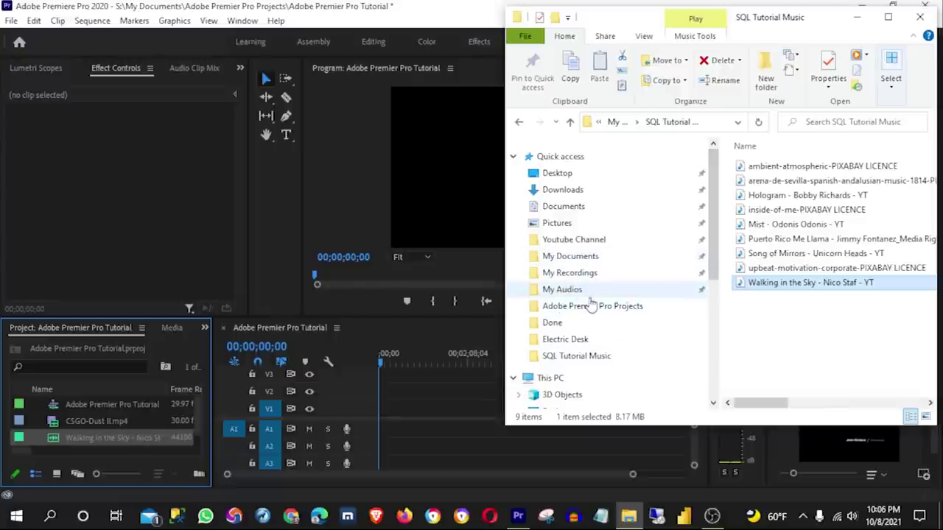
pyautogui.moveTo(785, 285); pyautogui.dragTo(252, 434)
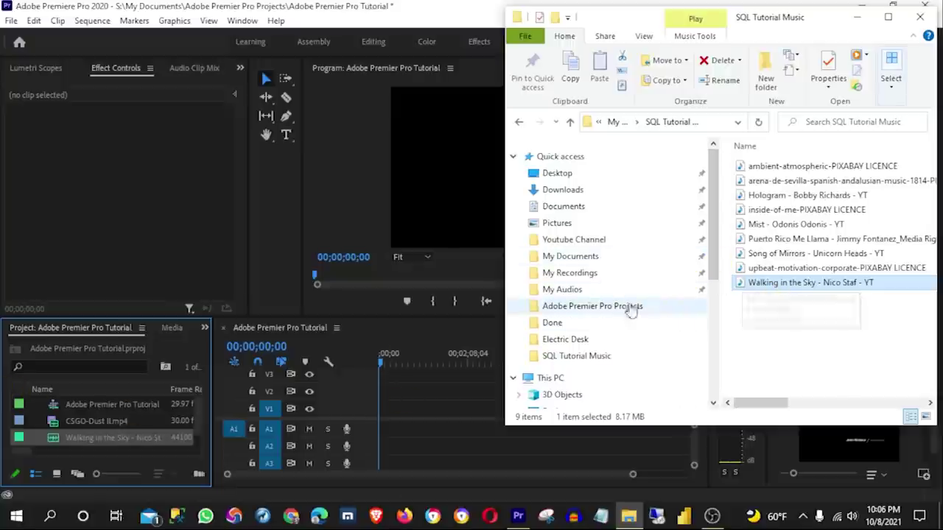
pyautogui.click(567, 246)
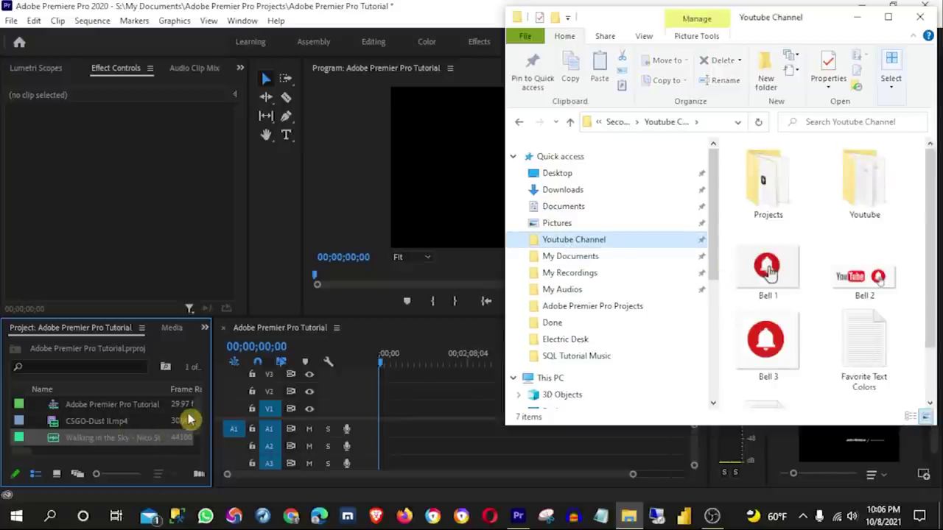
# Import the SUBSCRIBE 2 clip from Youtube > Buttons into the Project panel
pyautogui.doubleClick(867, 193)
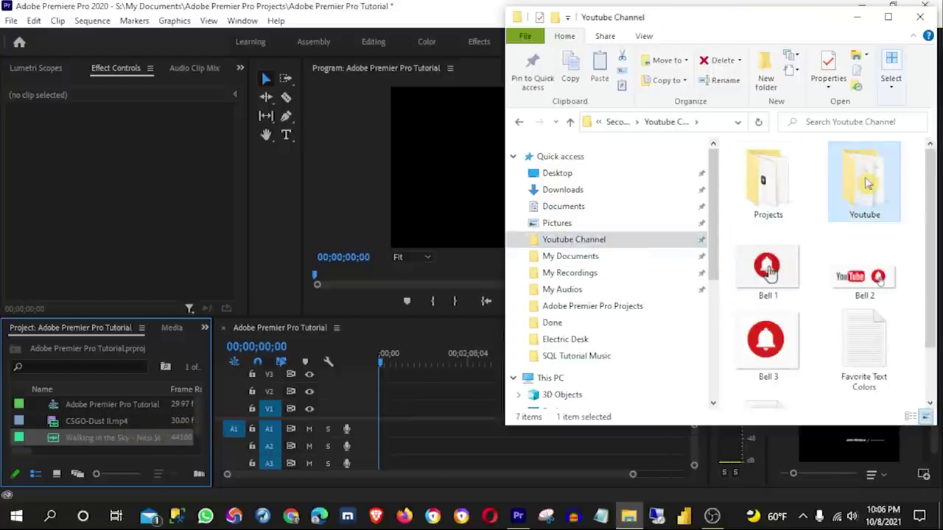
pyautogui.doubleClick(781, 276)
pyautogui.scroll(-3, 857, 326)
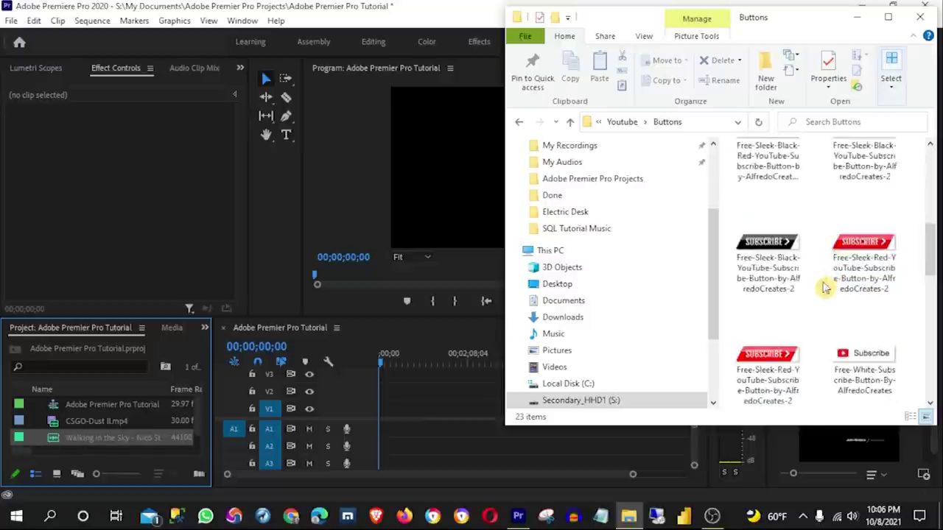
pyautogui.scroll(-3, 857, 326)
pyautogui.scroll(3, 863, 318)
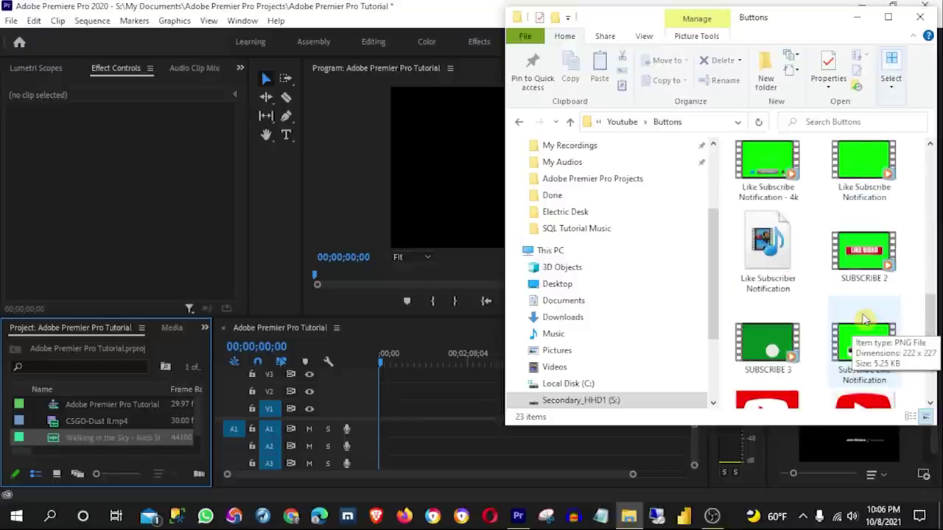
pyautogui.click(868, 254)
pyautogui.moveTo(869, 254); pyautogui.dragTo(118, 460)
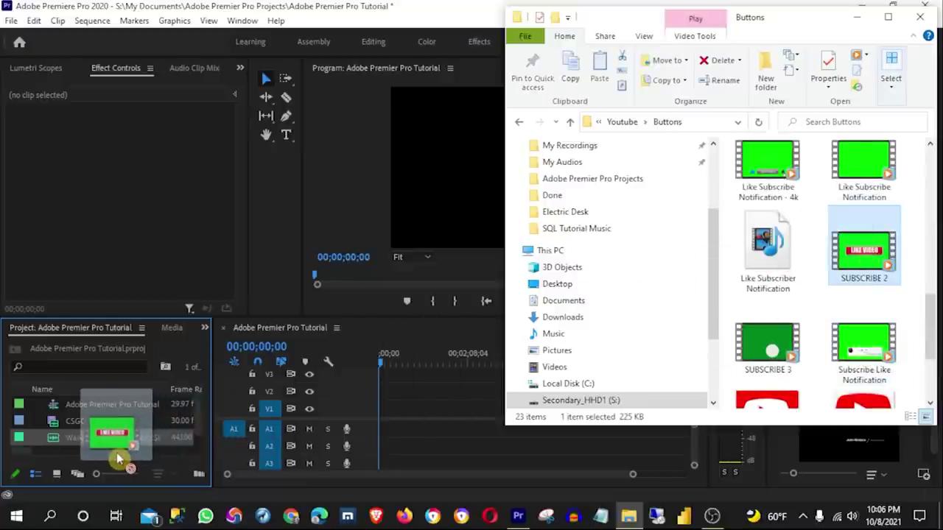
pyautogui.moveTo(118, 461); pyautogui.dragTo(102, 450)
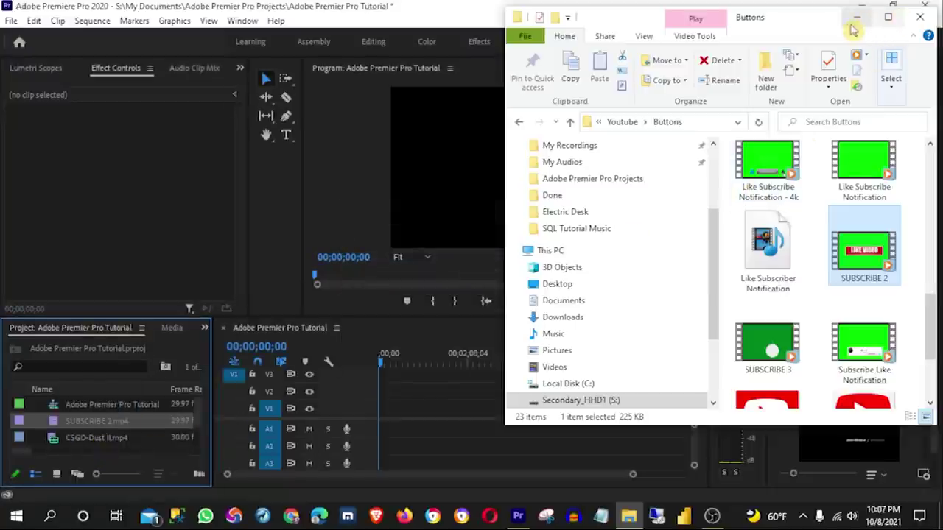
# Import 'YT WISER INTRO - New' from Youtube > Intros, then close File Explorer
pyautogui.scroll(1, 695, 248)
pyautogui.scroll(2, 665, 145)
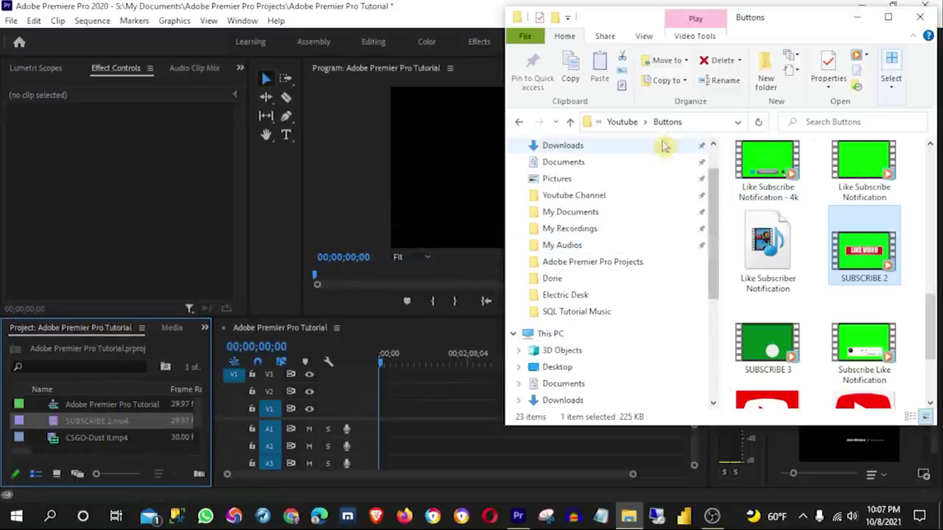
pyautogui.click(625, 122)
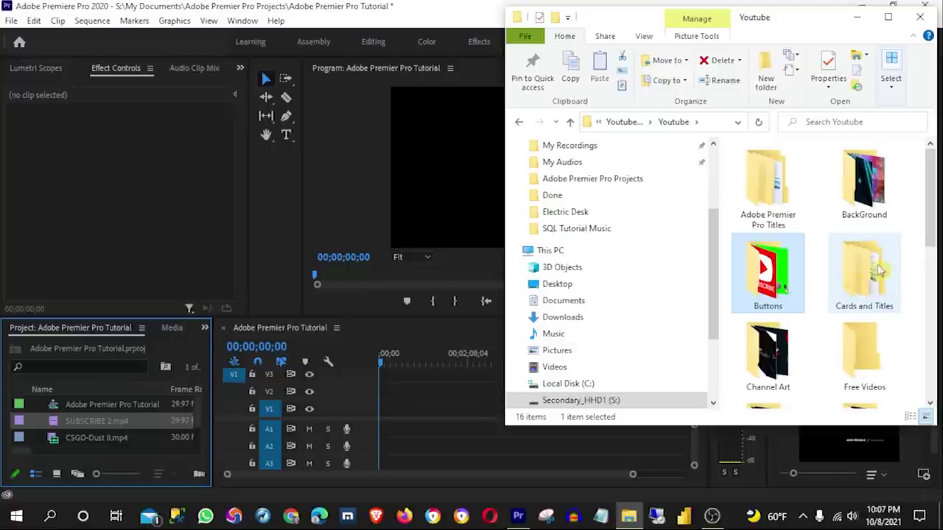
pyautogui.scroll(-2, 855, 317)
pyautogui.scroll(-2, 884, 324)
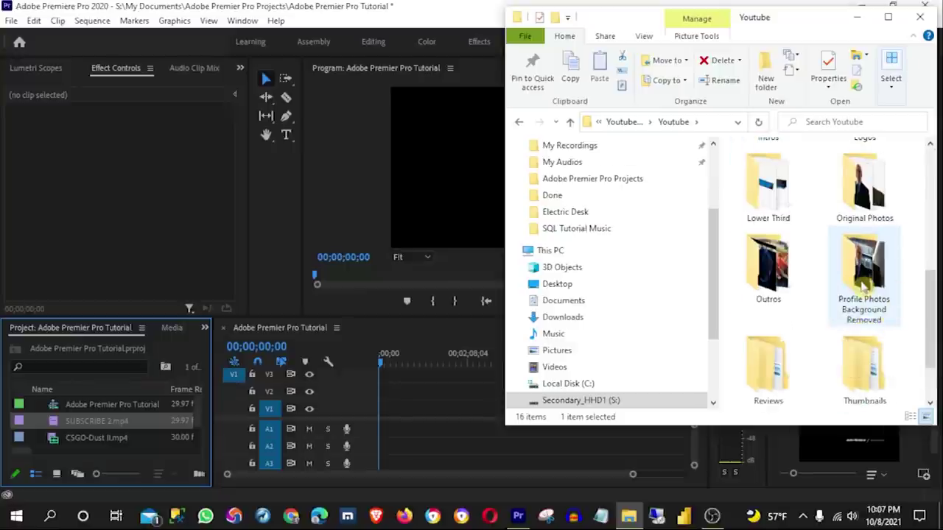
pyautogui.scroll(2, 866, 295)
pyautogui.doubleClick(737, 274)
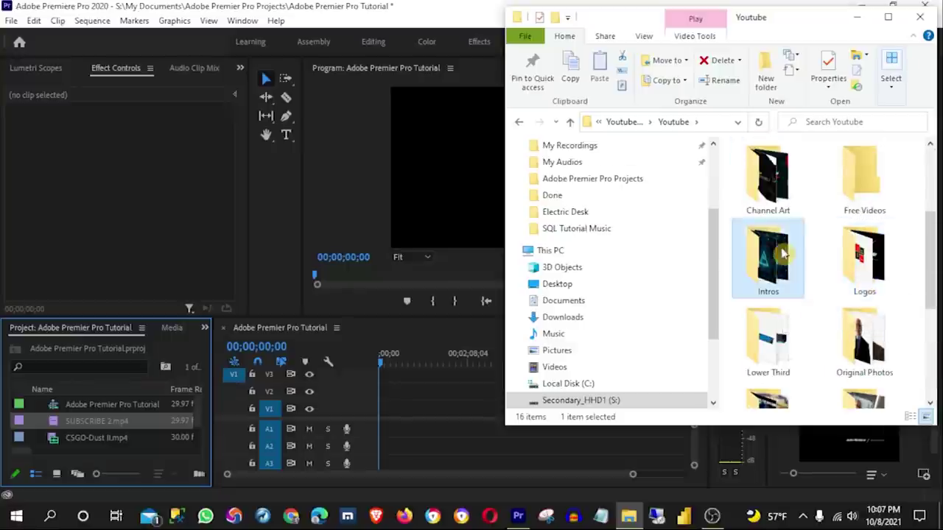
pyautogui.moveTo(866, 291); pyautogui.dragTo(112, 440)
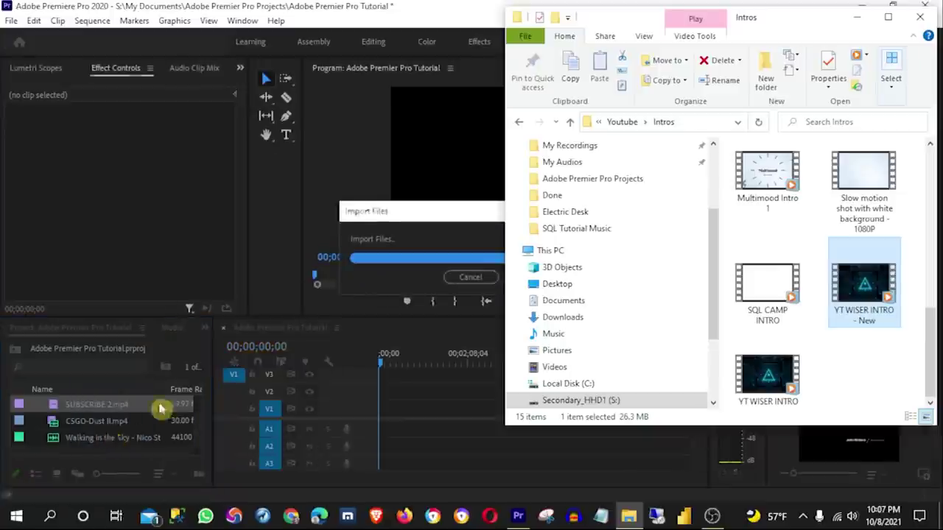
pyautogui.click(923, 21)
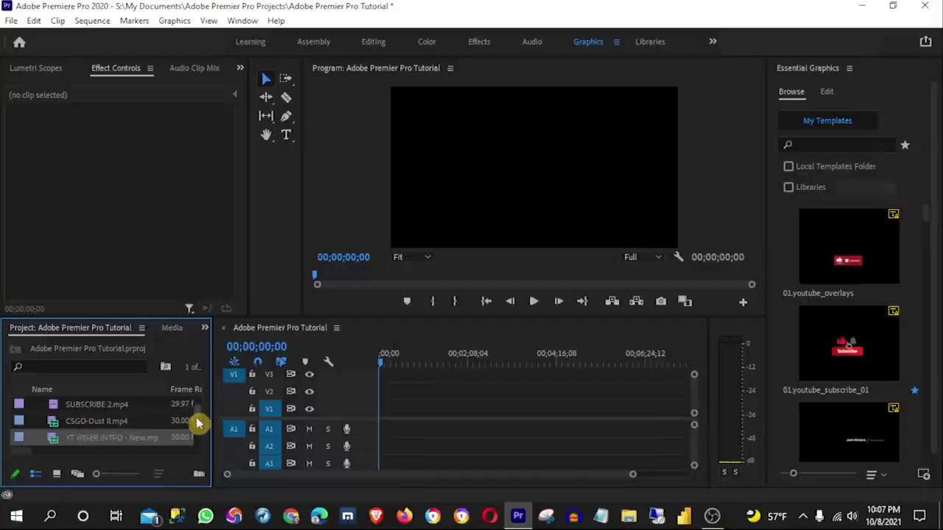
# Check the imported CSGO-Dust II, SUBSCRIBE 2, YT WISER INTRO and Walking in the Sky clips in the Project panel
pyautogui.scroll(1, 197, 424)
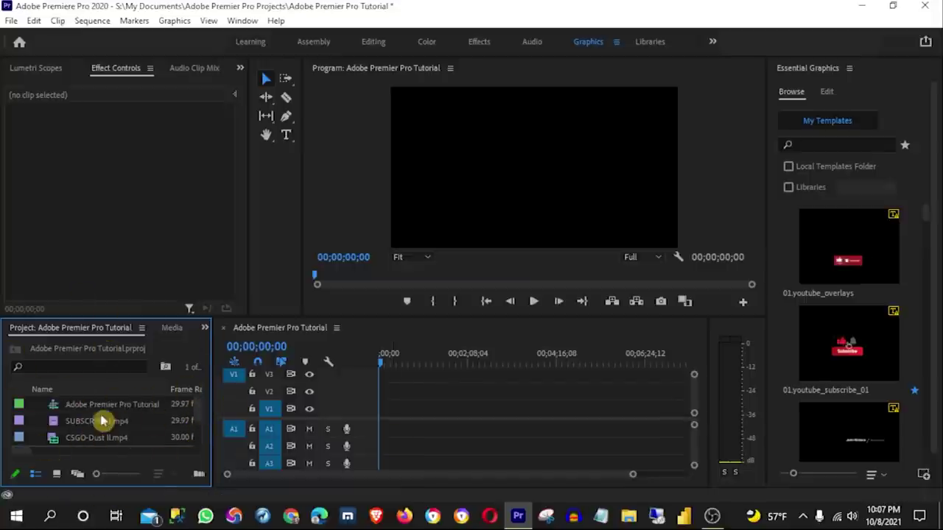
pyautogui.click(92, 442)
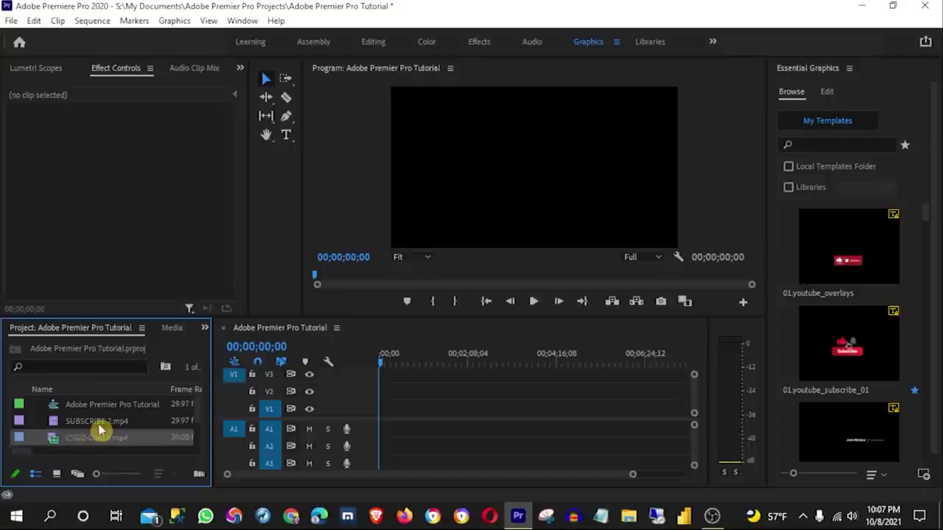
pyautogui.click(99, 426)
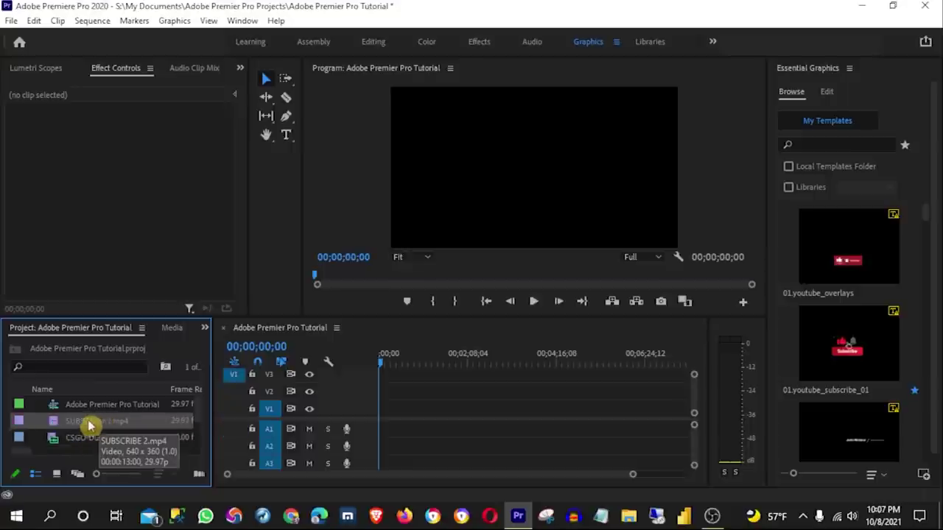
pyautogui.scroll(-1, 104, 437)
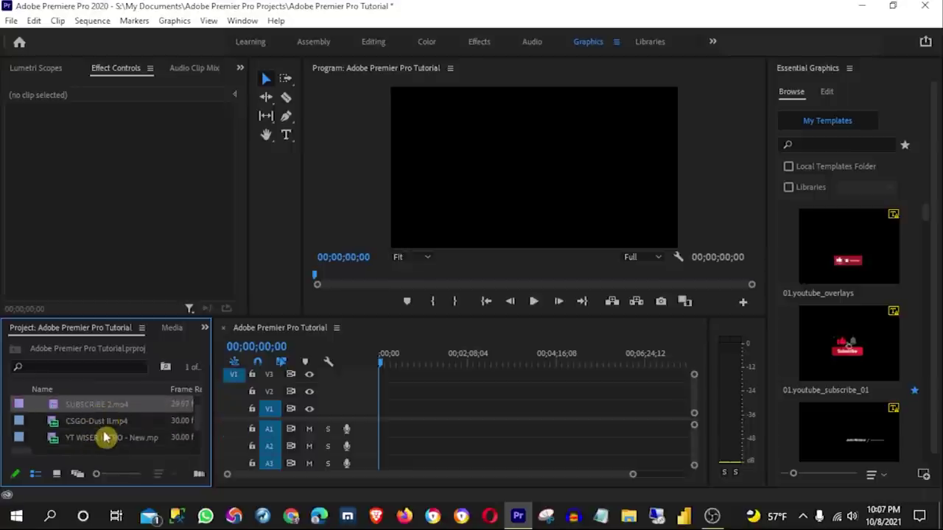
pyautogui.scroll(-1, 103, 437)
pyautogui.click(101, 426)
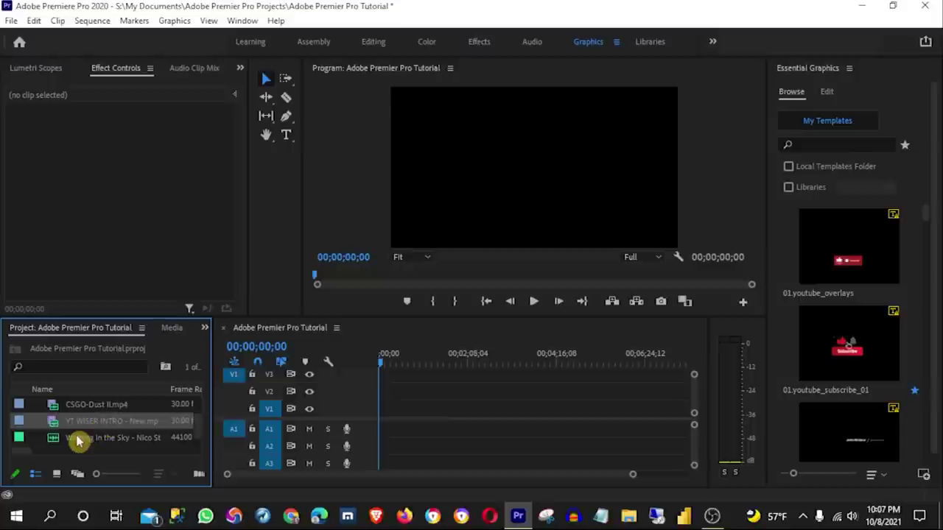
pyautogui.click(96, 438)
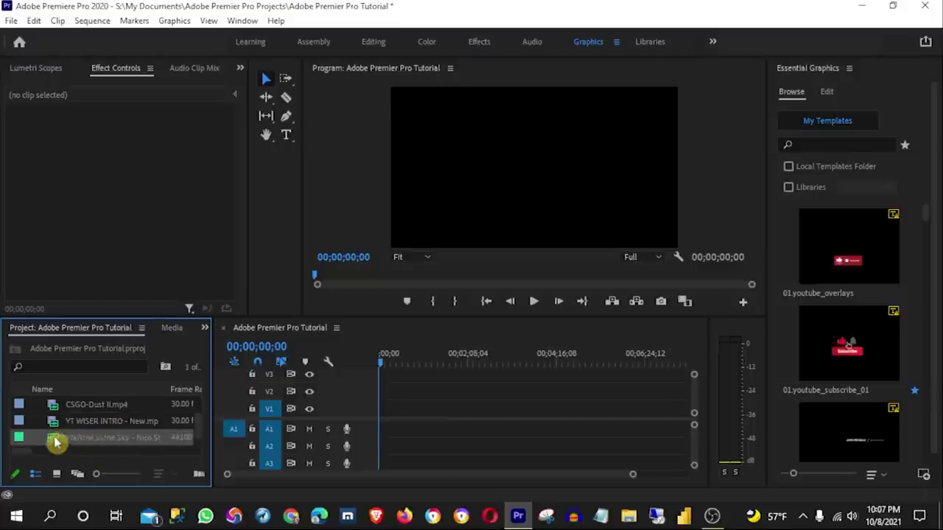
pyautogui.scroll(1, 103, 420)
# Place 'YT WISER INTRO - New' on V1 at 00;00, keeping the existing sequence settings
pyautogui.scroll(1, 92, 412)
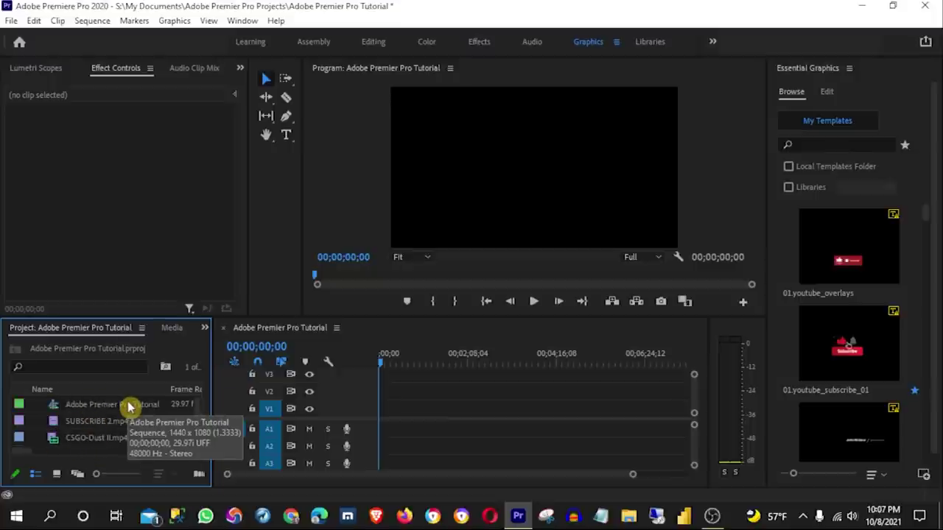
pyautogui.scroll(-1, 132, 415)
pyautogui.click(84, 446)
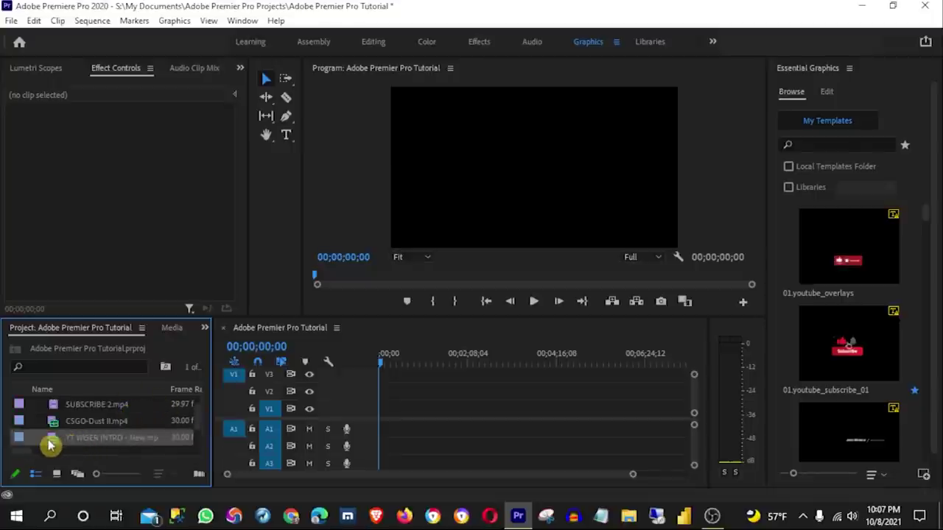
pyautogui.moveTo(76, 438); pyautogui.dragTo(385, 420)
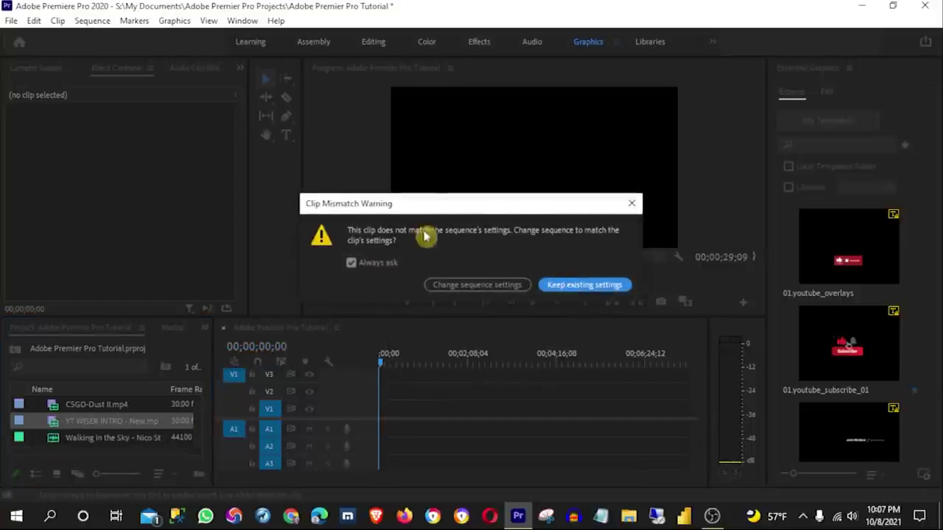
pyautogui.click(599, 291)
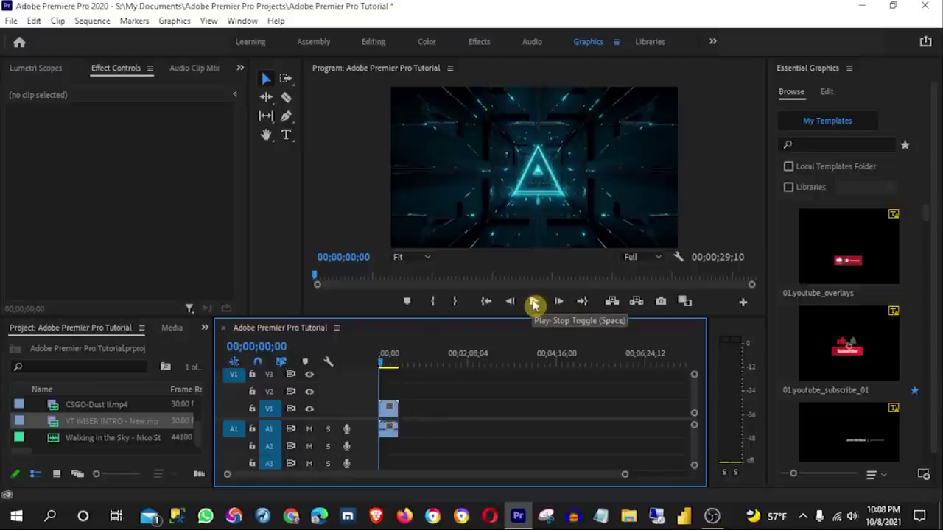
# Preview the intro twice in the Program monitor, then switch to the Audio workspace
pyautogui.click(534, 304)
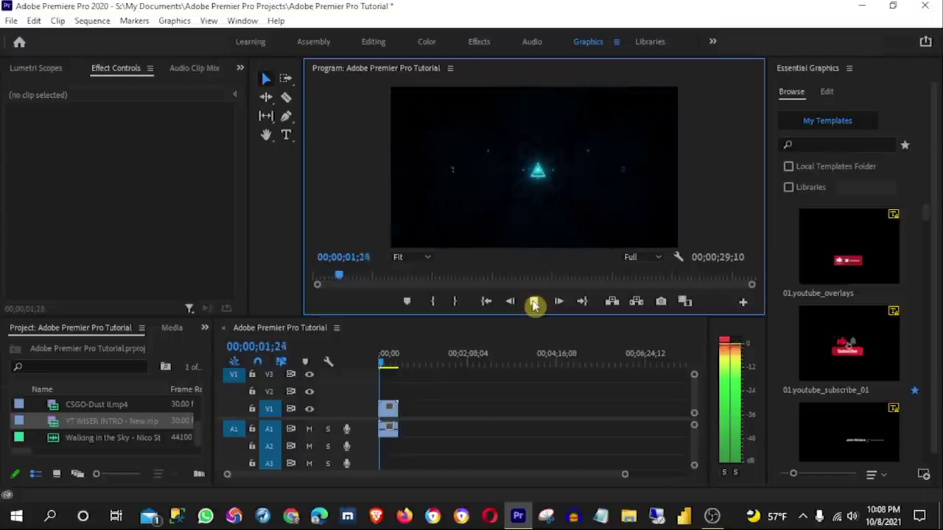
pyautogui.click(534, 304)
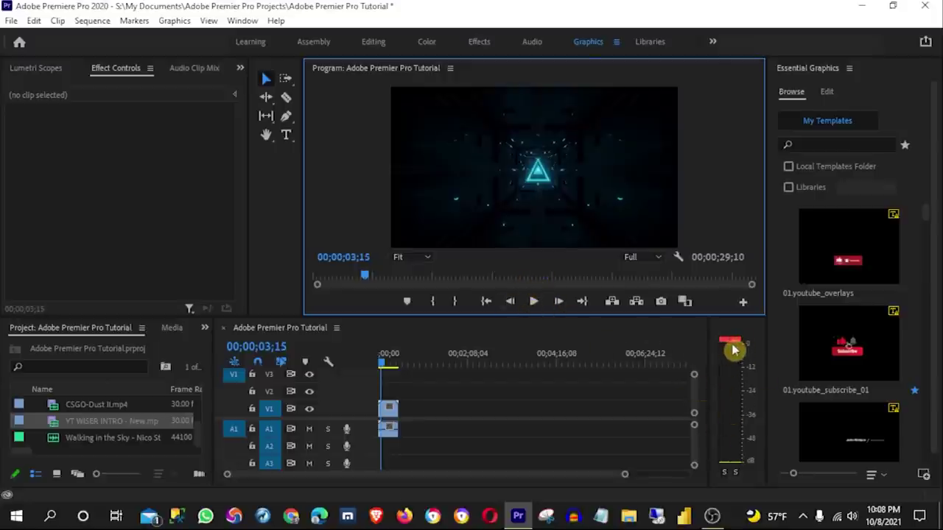
pyautogui.click(534, 301)
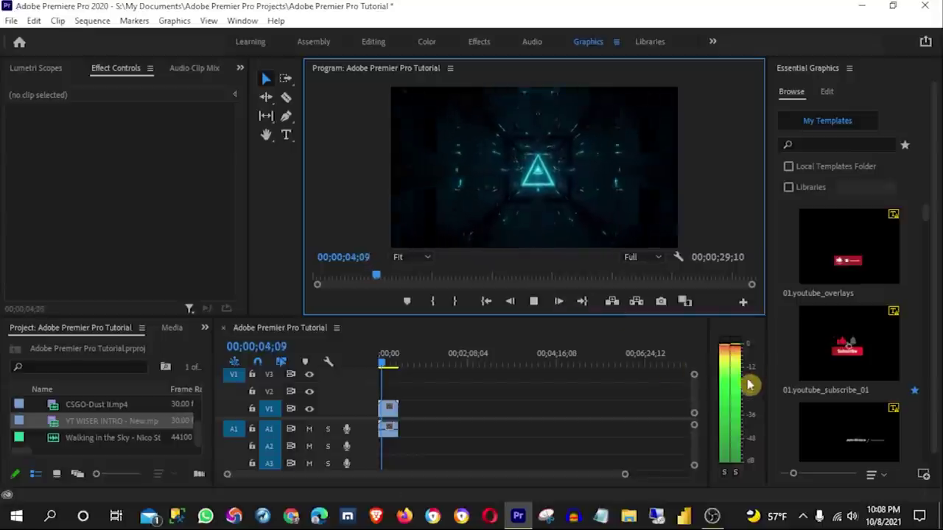
pyautogui.click(535, 301)
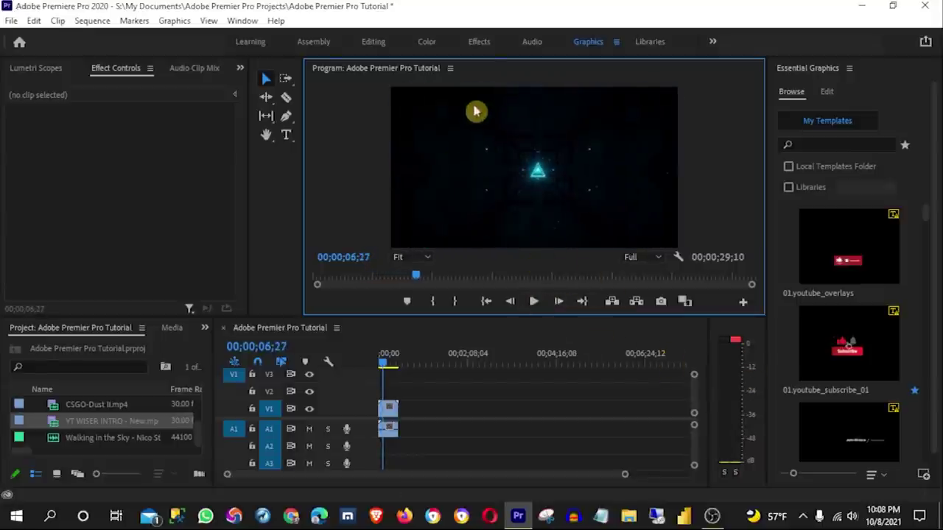
pyautogui.click(535, 42)
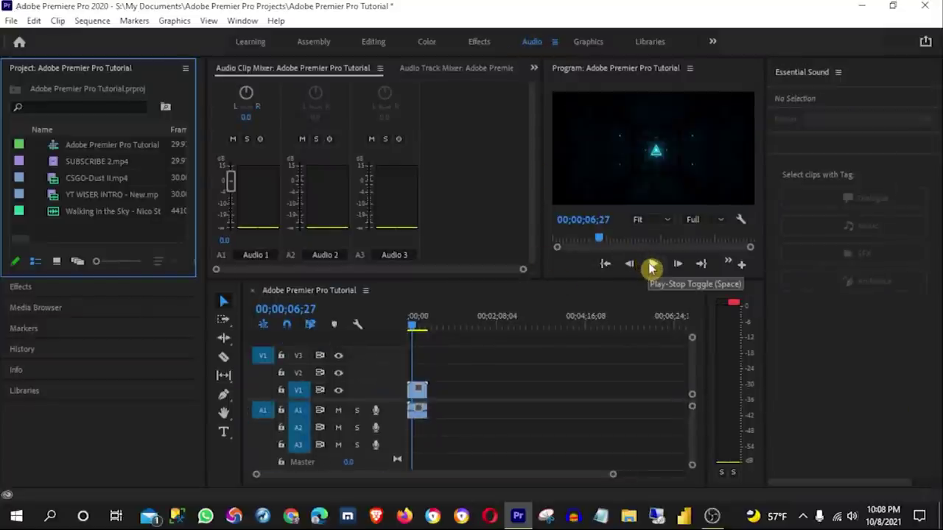
# Lower the intro's Audio 1 fader to about -2.1 dB while previewing, then return to the Editing workspace
pyautogui.click(653, 268)
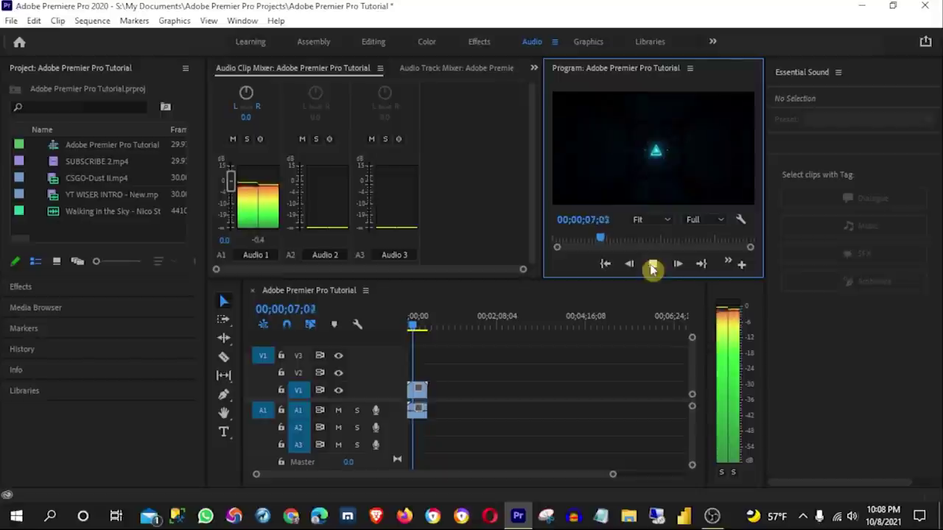
pyautogui.moveTo(230, 182); pyautogui.dragTo(230, 193)
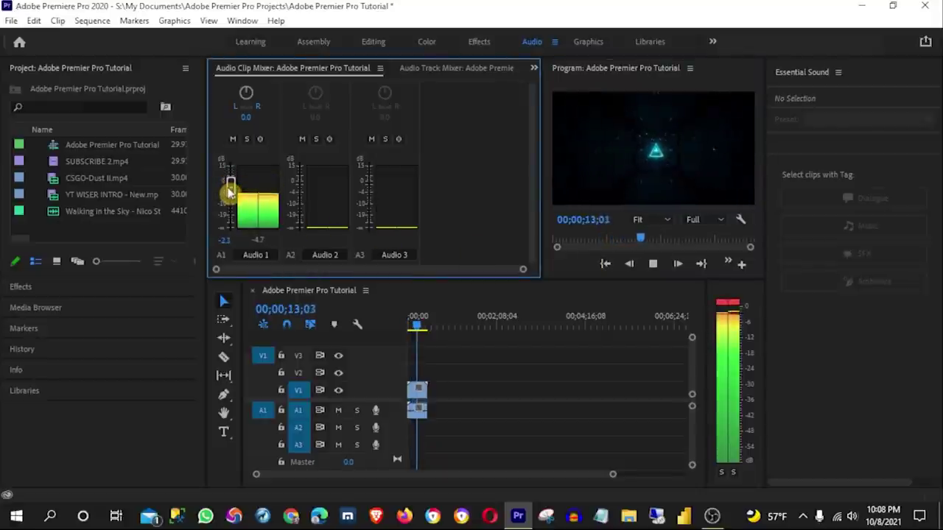
pyautogui.click(653, 264)
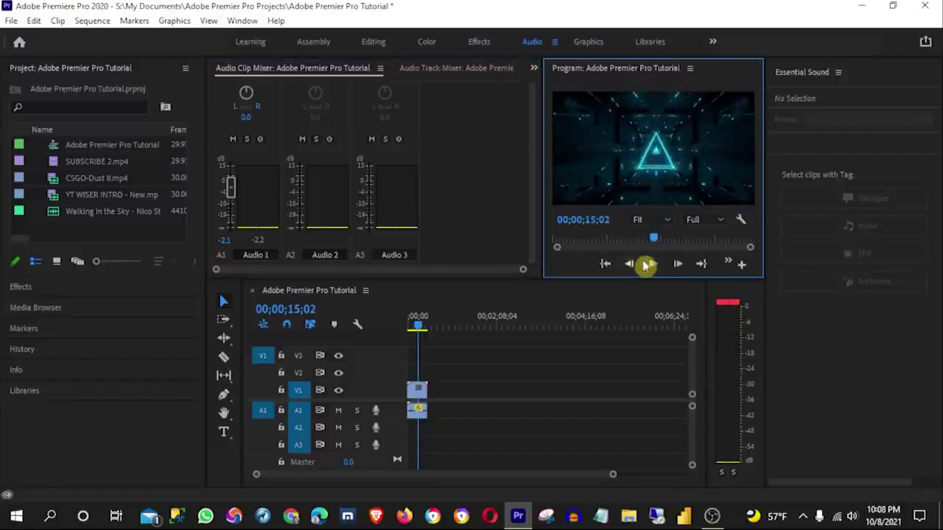
pyautogui.click(647, 264)
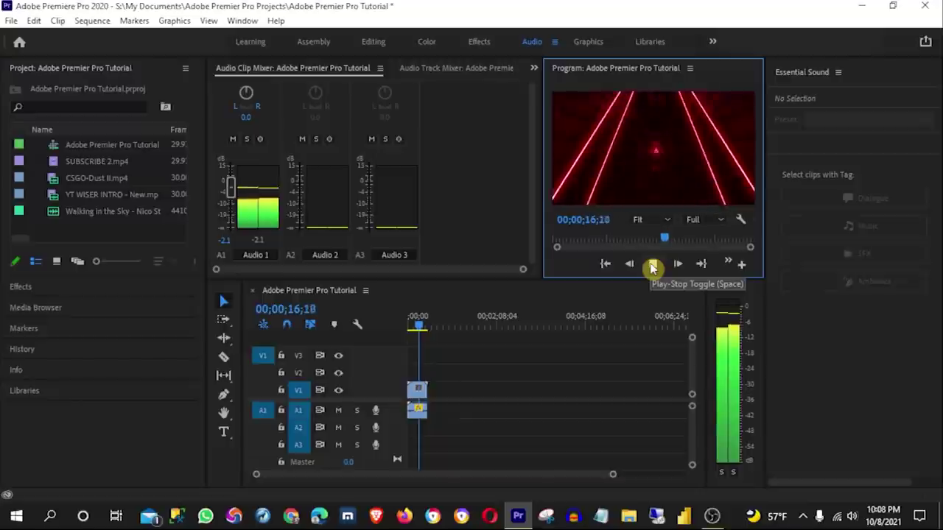
pyautogui.click(652, 265)
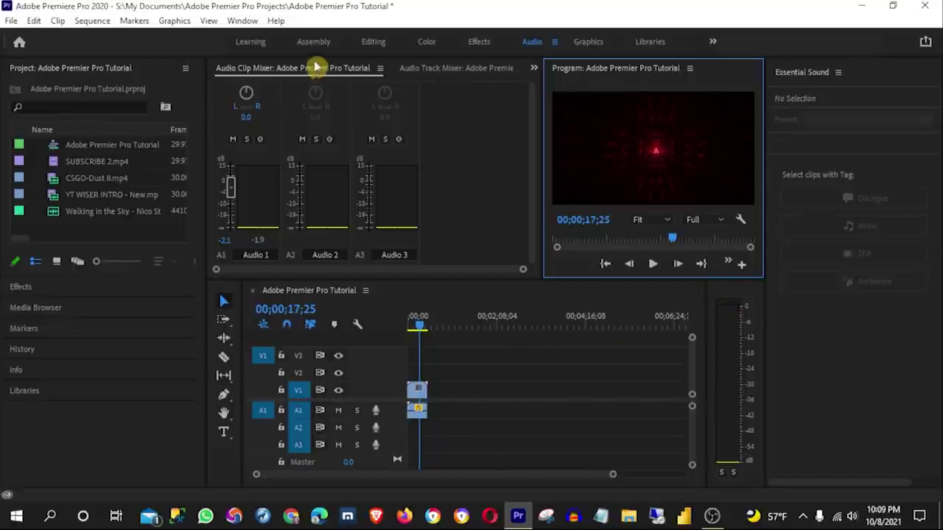
pyautogui.click(373, 44)
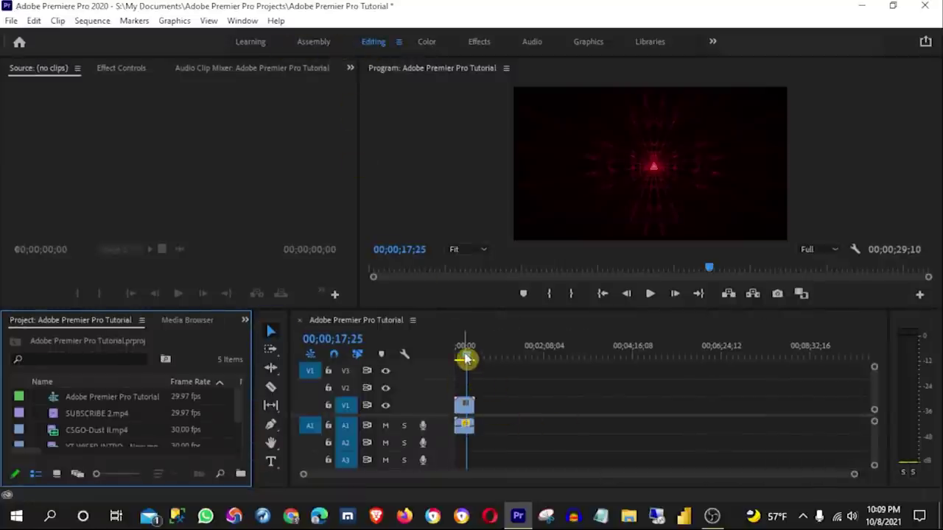
# Move the playhead to the start and zoom the timeline until the YT WISER intro clip spans most of it
pyautogui.moveTo(464, 359); pyautogui.dragTo(453, 358)
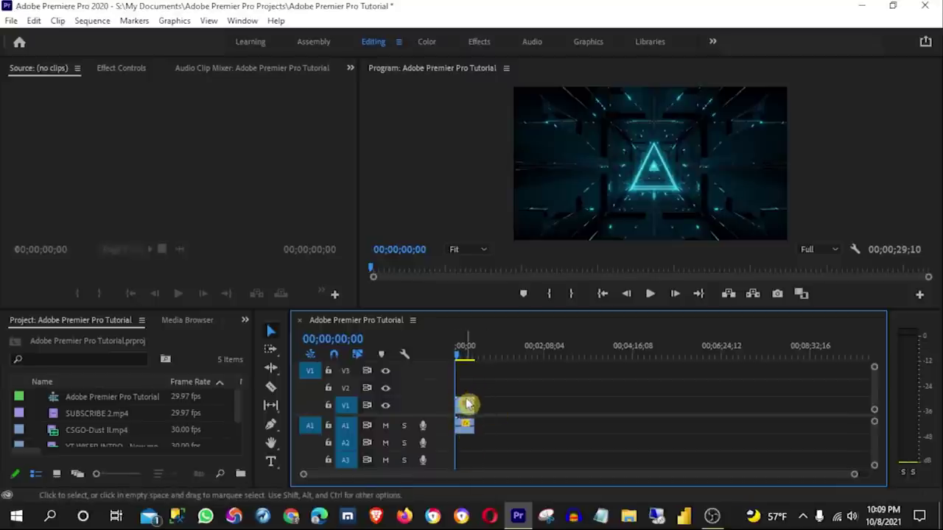
pyautogui.moveTo(854, 478); pyautogui.dragTo(669, 486)
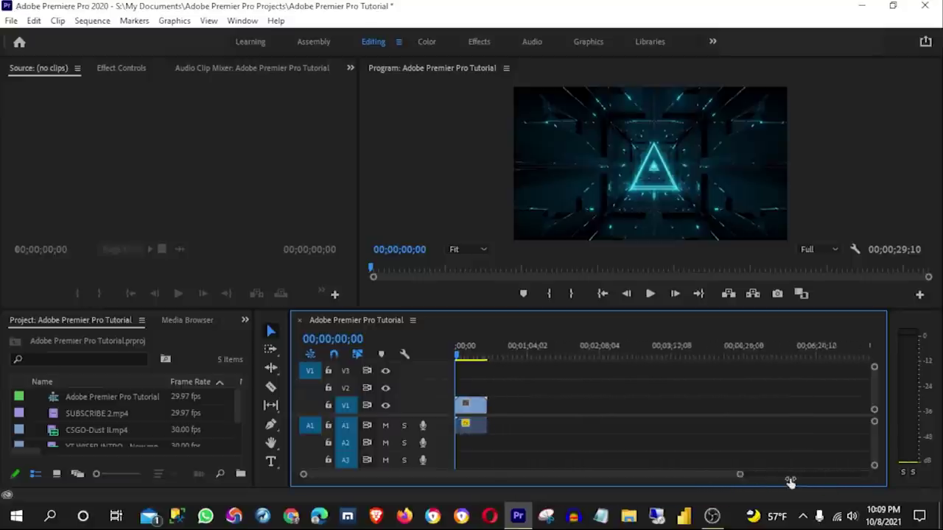
pyautogui.moveTo(669, 486); pyautogui.dragTo(675, 486)
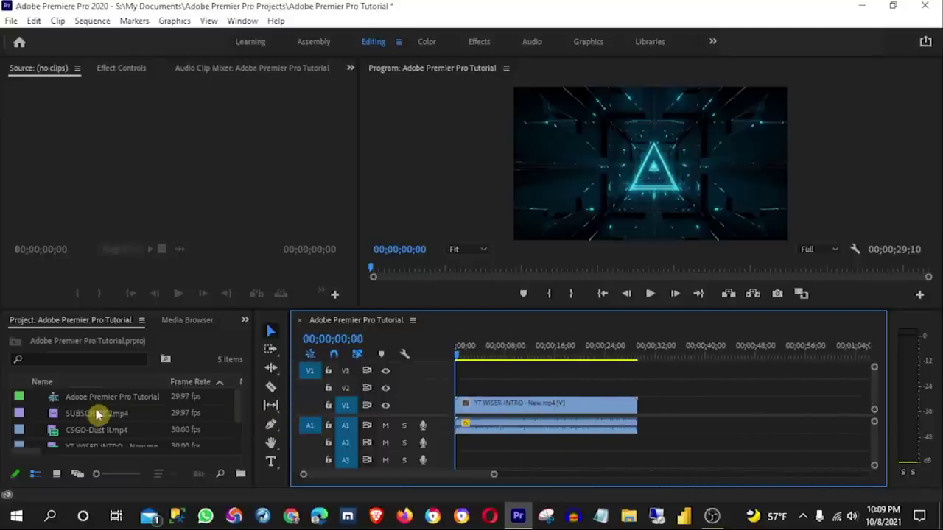
# Drop SUBSCRIBE 2.mp4 onto V2 at the sequence start and preview its green-screen overlay
pyautogui.click(66, 416)
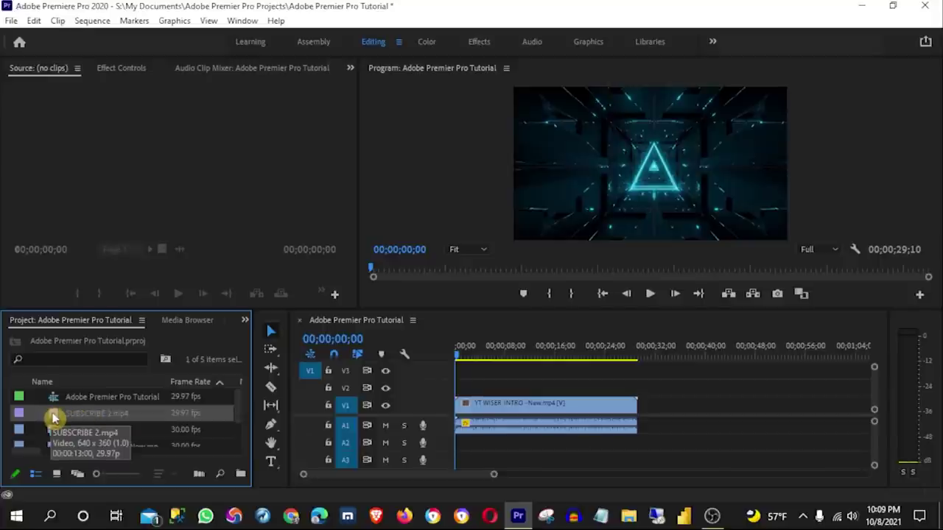
pyautogui.moveTo(146, 418); pyautogui.dragTo(467, 388)
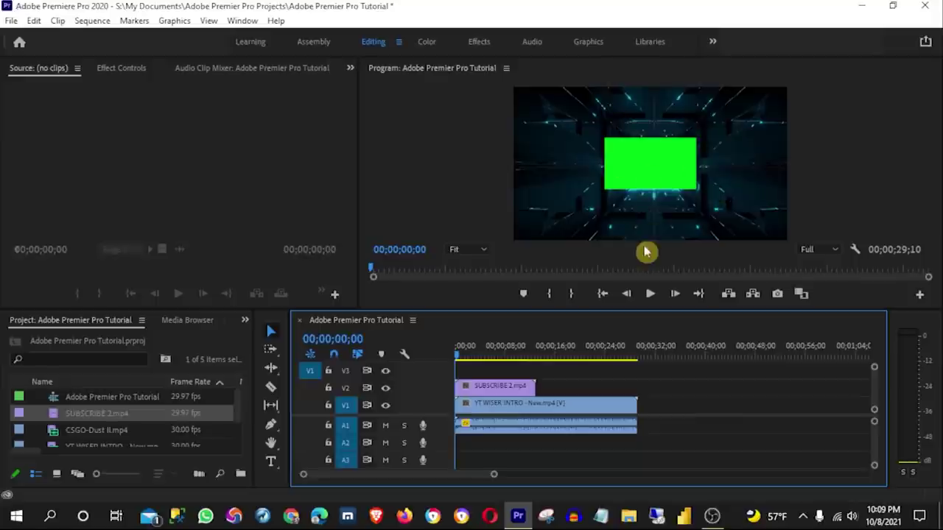
pyautogui.click(651, 298)
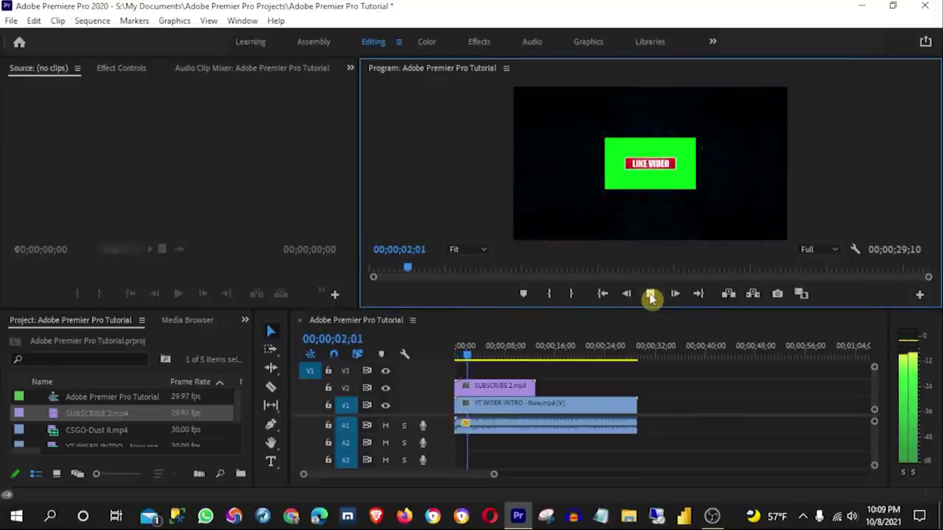
pyautogui.click(652, 298)
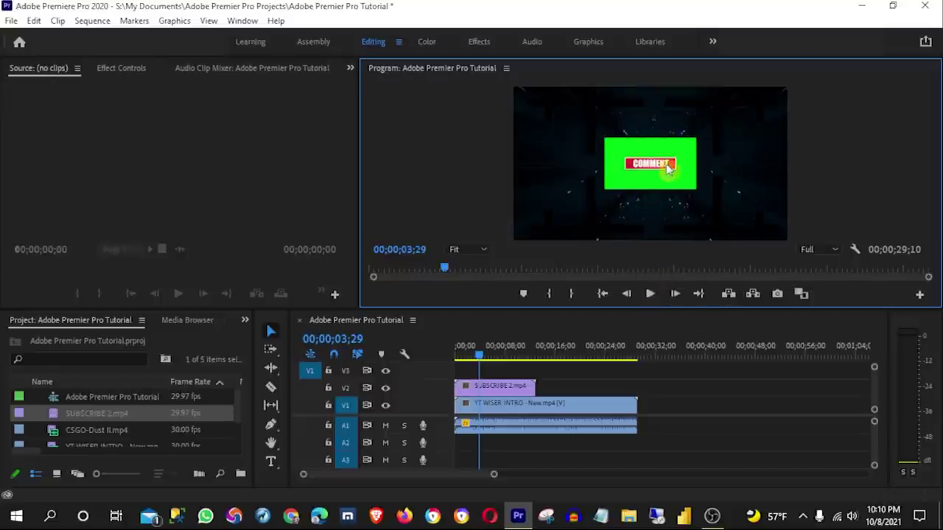
pyautogui.click(654, 185)
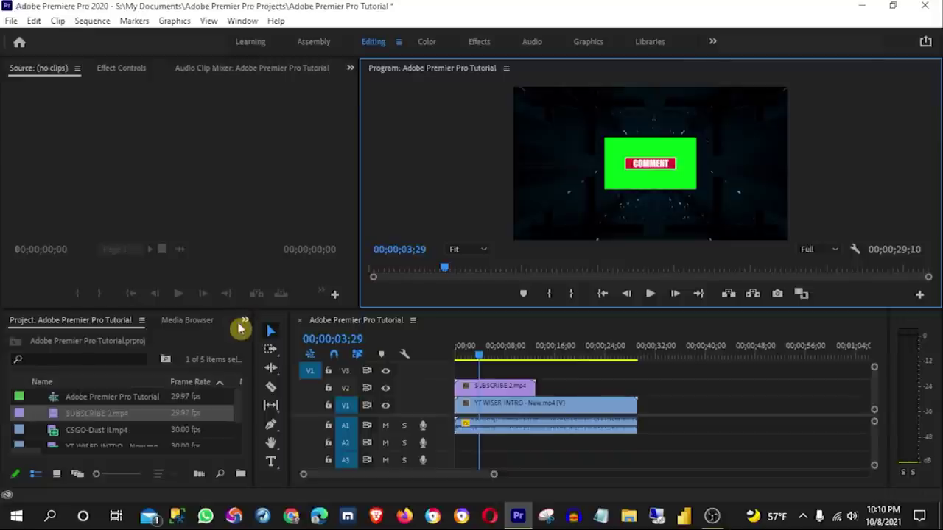
pyautogui.click(245, 326)
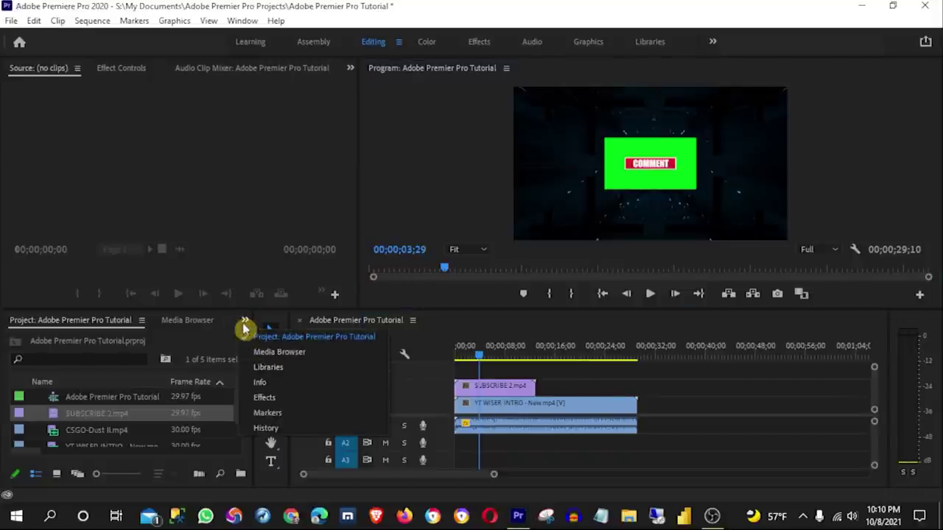
# In the Effects panel, locate Ultra Key under Video Effects > Keying
pyautogui.click(265, 401)
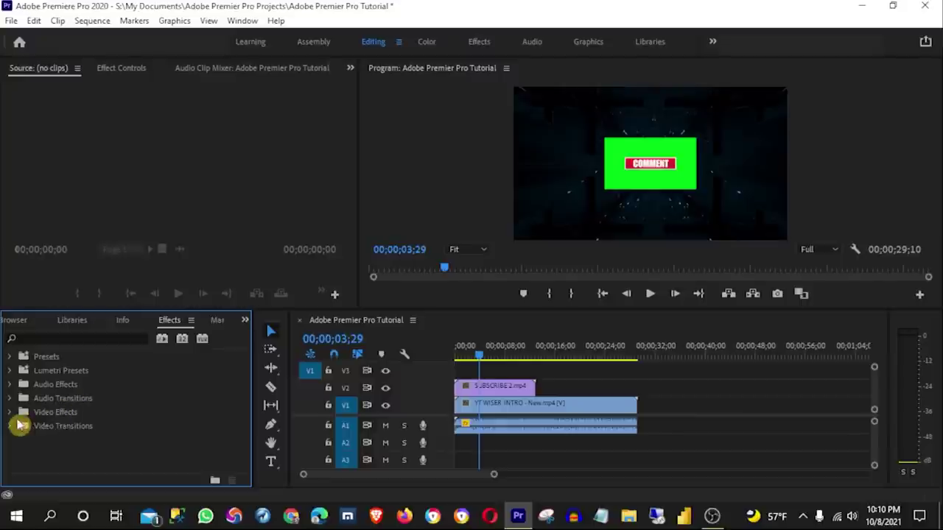
pyautogui.click(9, 412)
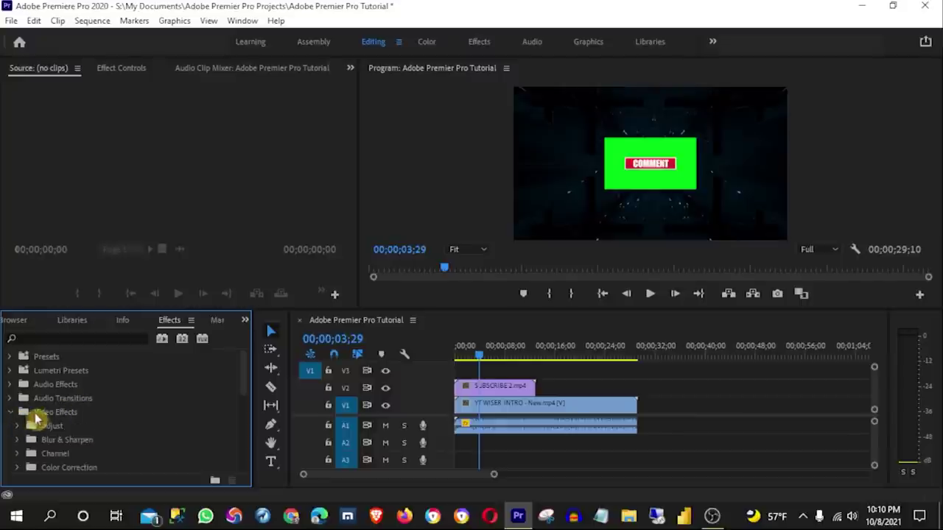
pyautogui.scroll(-1, 85, 434)
pyautogui.scroll(-1, 89, 437)
pyautogui.scroll(-1, 89, 436)
pyautogui.scroll(-1, 89, 436)
pyautogui.scroll(-1, 89, 436)
pyautogui.scroll(-1, 90, 438)
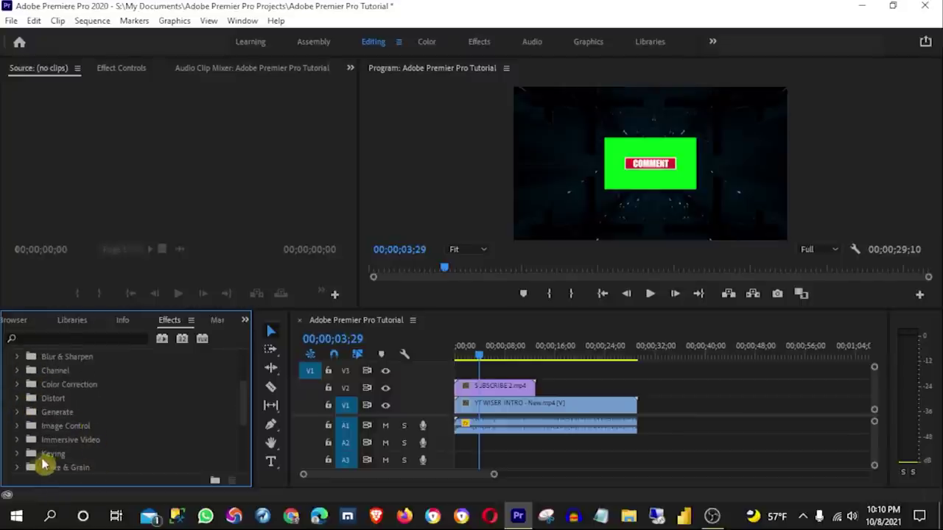
pyautogui.click(29, 457)
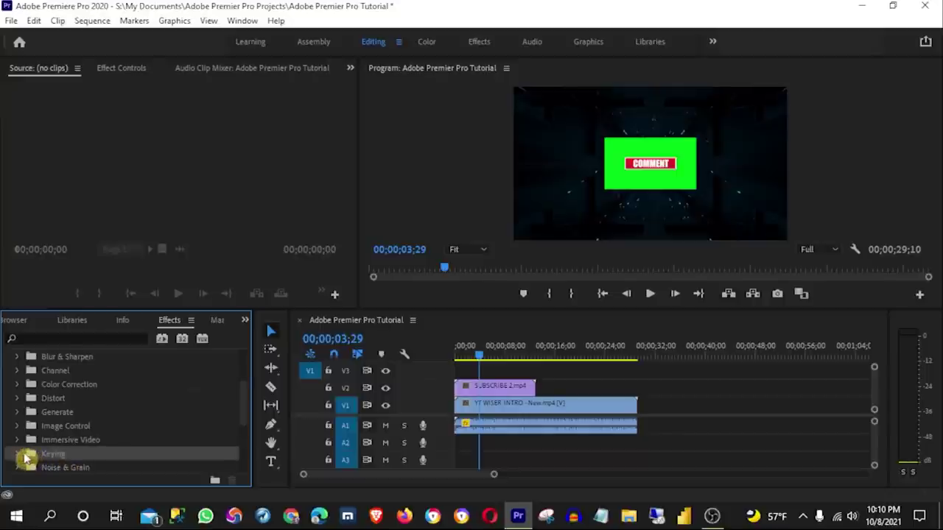
pyautogui.scroll(-2, 28, 450)
pyautogui.click(19, 428)
pyautogui.scroll(-2, 42, 446)
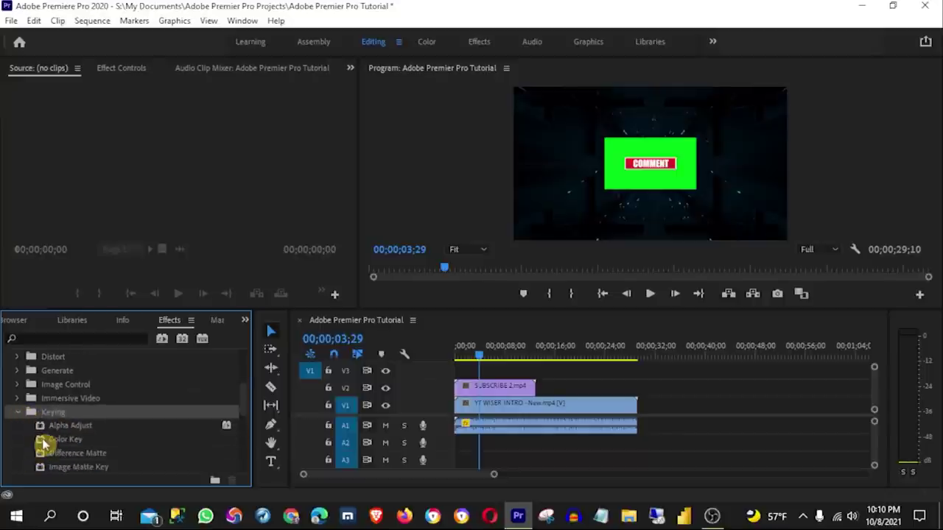
pyautogui.scroll(-1, 81, 471)
pyautogui.scroll(-2, 82, 472)
pyautogui.scroll(-1, 74, 471)
pyautogui.click(65, 470)
pyautogui.scroll(-2, 59, 467)
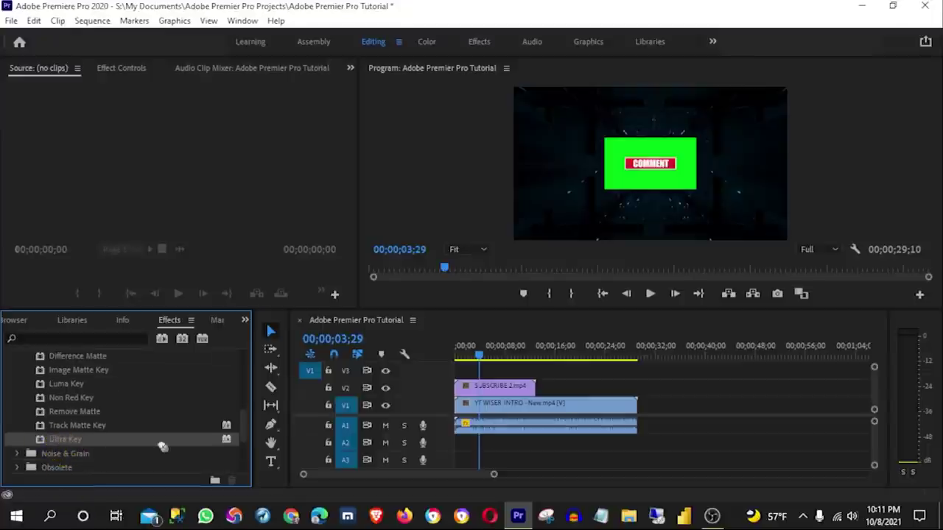
# Apply Ultra Key to the SUBSCRIBE 2.mp4 clip on V2 and show its Effect Controls
pyautogui.moveTo(420, 425); pyautogui.dragTo(505, 393)
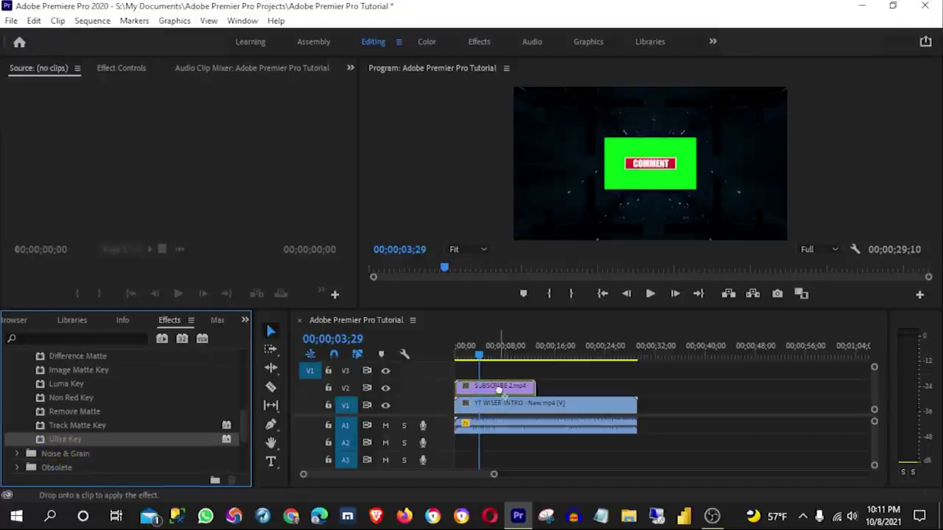
pyautogui.moveTo(501, 389); pyautogui.dragTo(508, 388)
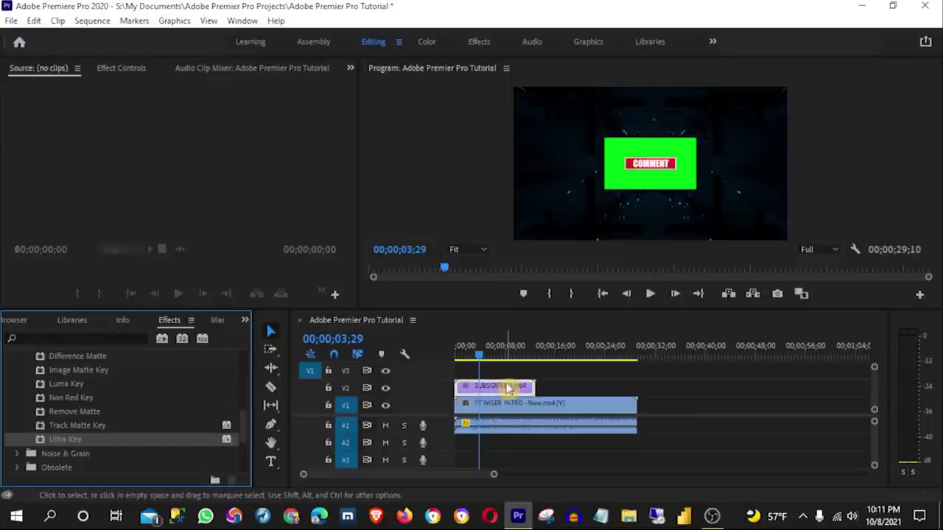
pyautogui.click(571, 389)
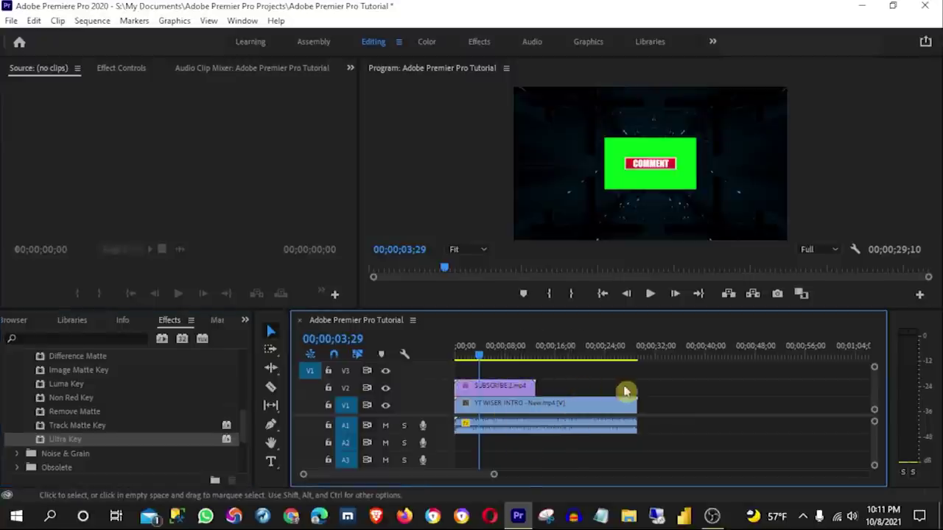
pyautogui.click(520, 394)
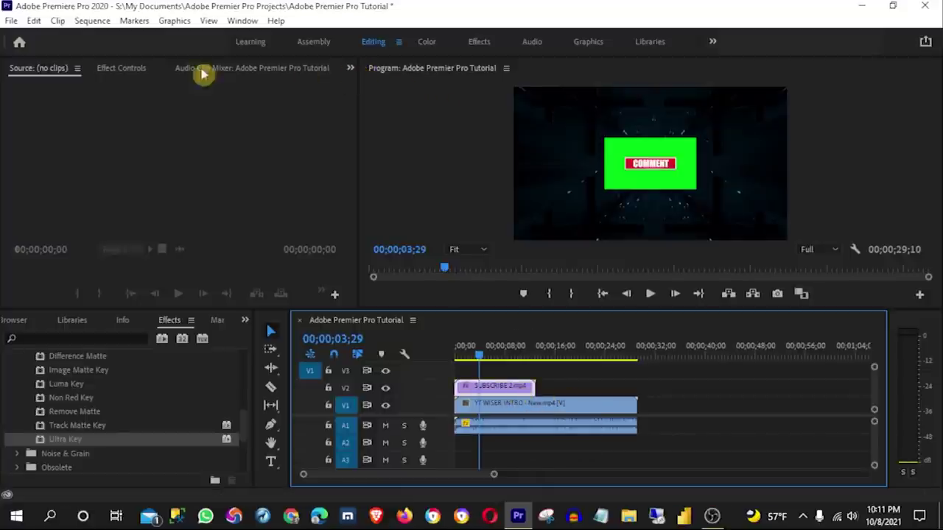
pyautogui.click(352, 69)
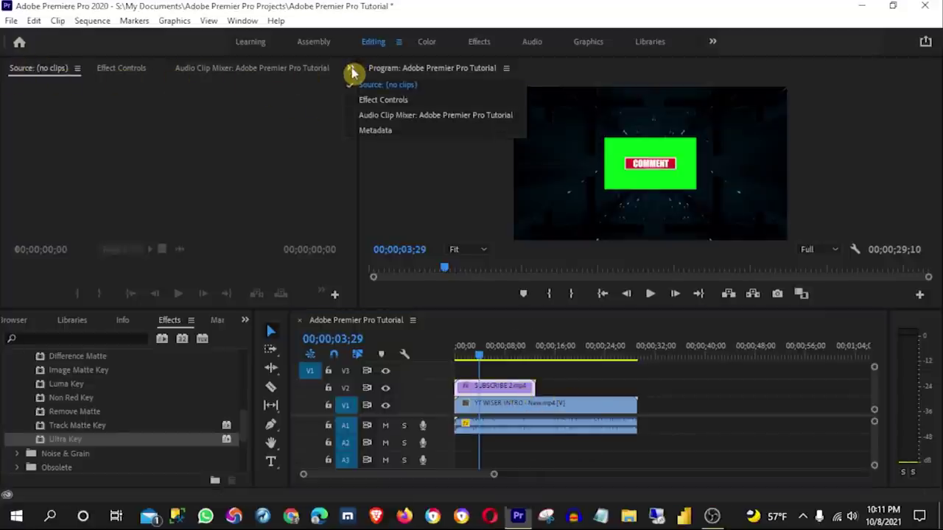
pyautogui.click(370, 101)
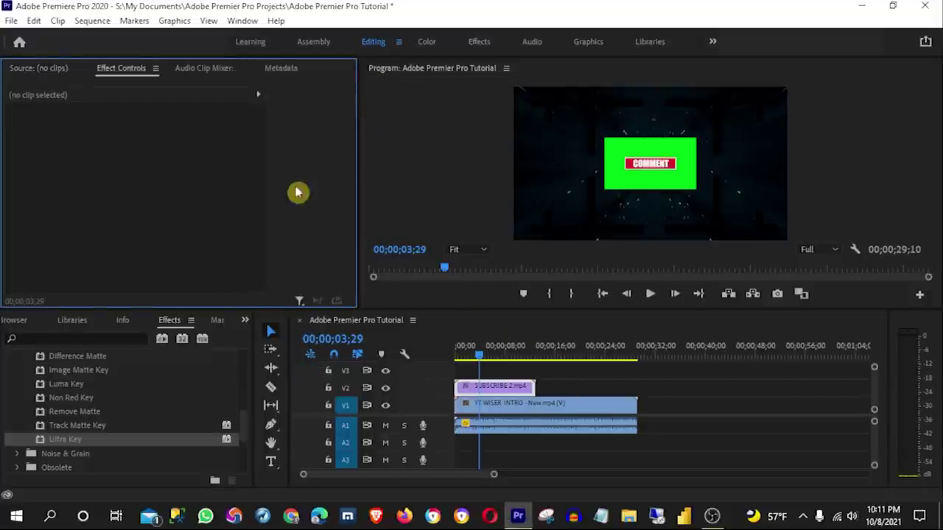
pyautogui.click(575, 392)
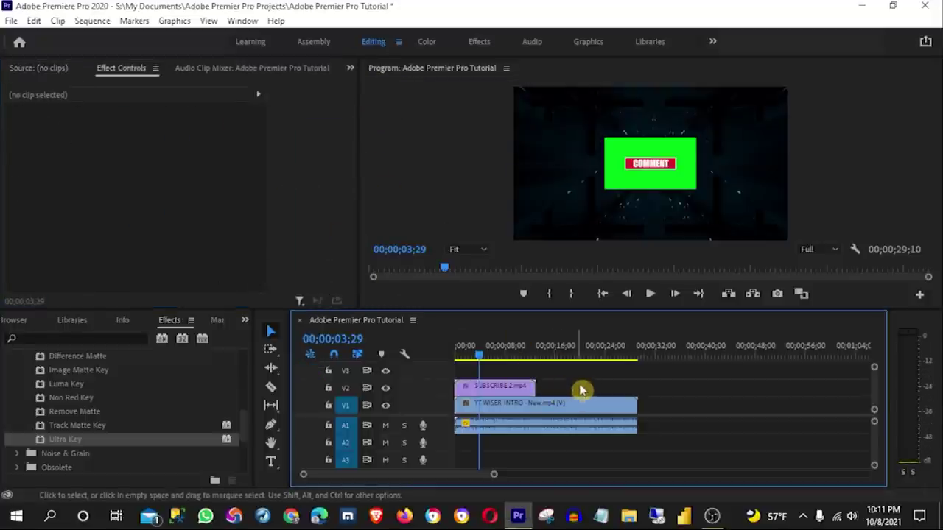
# Set Ultra Key's Key Color on SUBSCRIBE 2.mp4 by sampling the overlay's green background
pyautogui.click(519, 387)
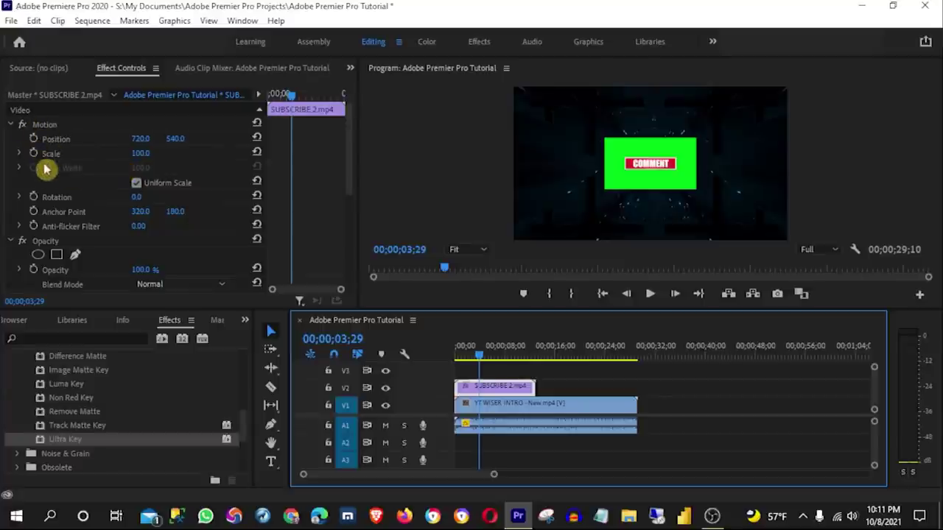
pyautogui.scroll(-1, 65, 242)
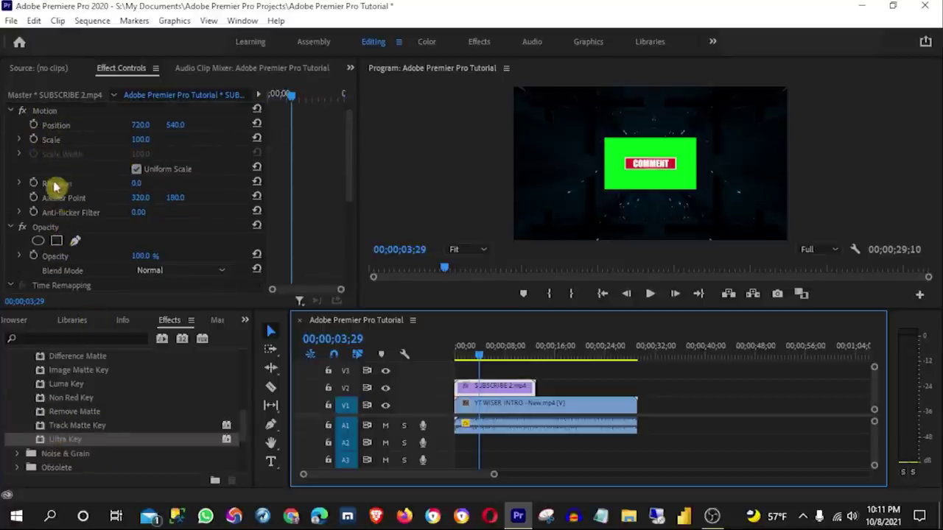
pyautogui.scroll(-4, 60, 195)
pyautogui.scroll(-1, 77, 221)
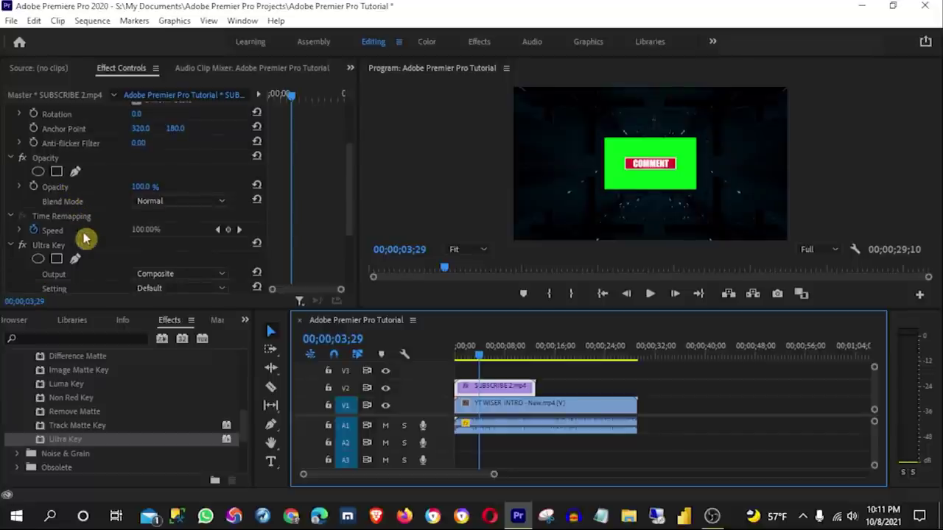
pyautogui.scroll(-2, 92, 244)
pyautogui.click(44, 221)
pyautogui.scroll(-3, 42, 218)
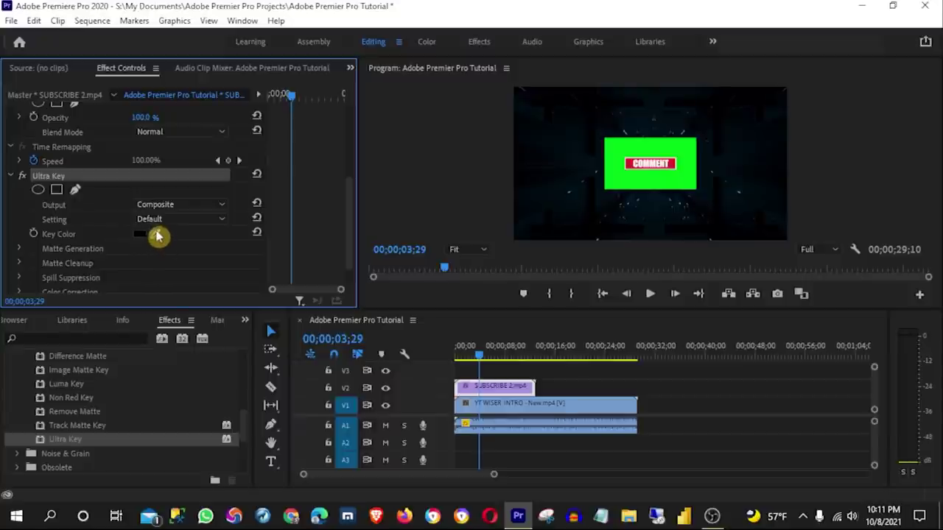
pyautogui.moveTo(160, 230); pyautogui.dragTo(537, 173)
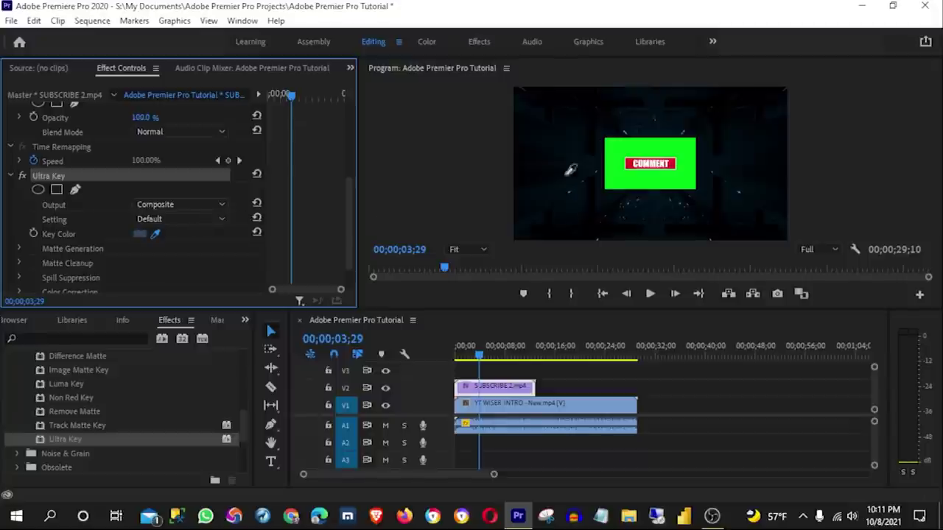
pyautogui.click(634, 145)
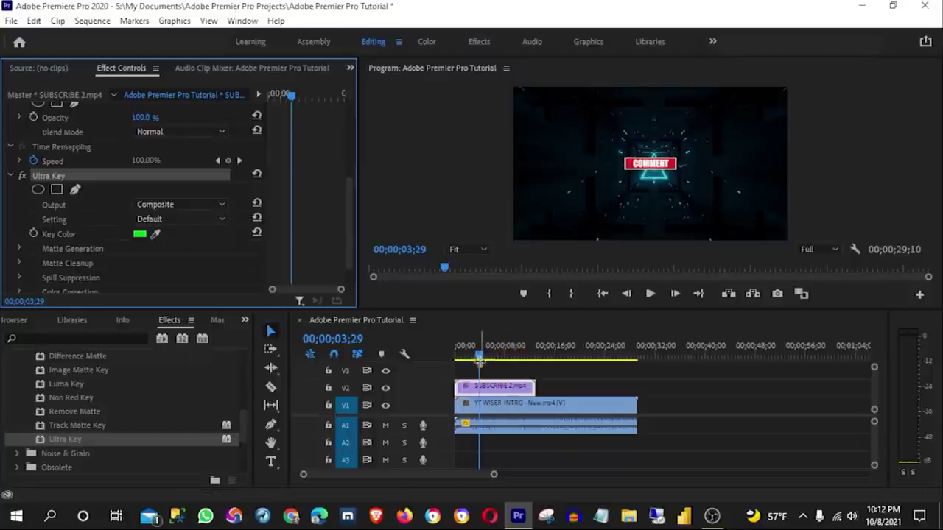
# Replay from 00;00;00;00, stopping at 6;08 on the keyed SHARE button, then reselect SUBSCRIBE 2.mp4
pyautogui.moveTo(501, 356); pyautogui.dragTo(457, 356)
pyautogui.click(650, 295)
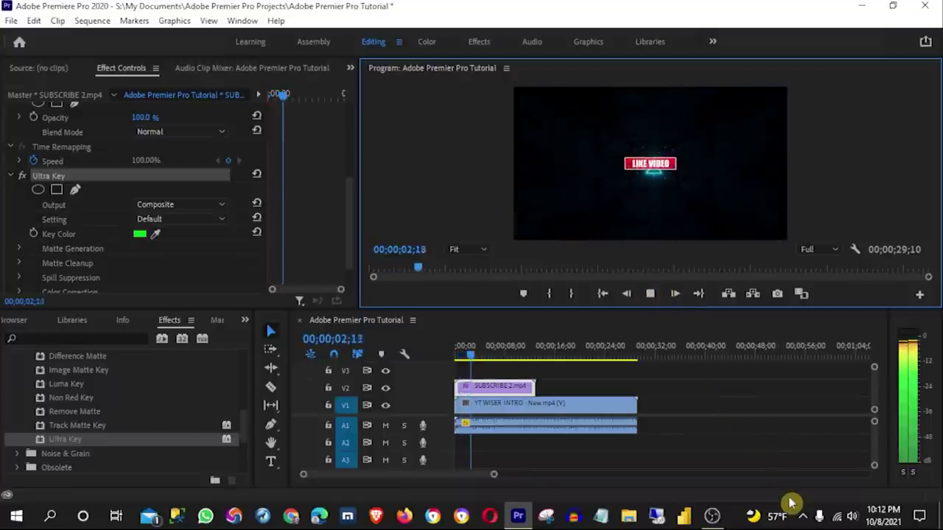
pyautogui.click(650, 295)
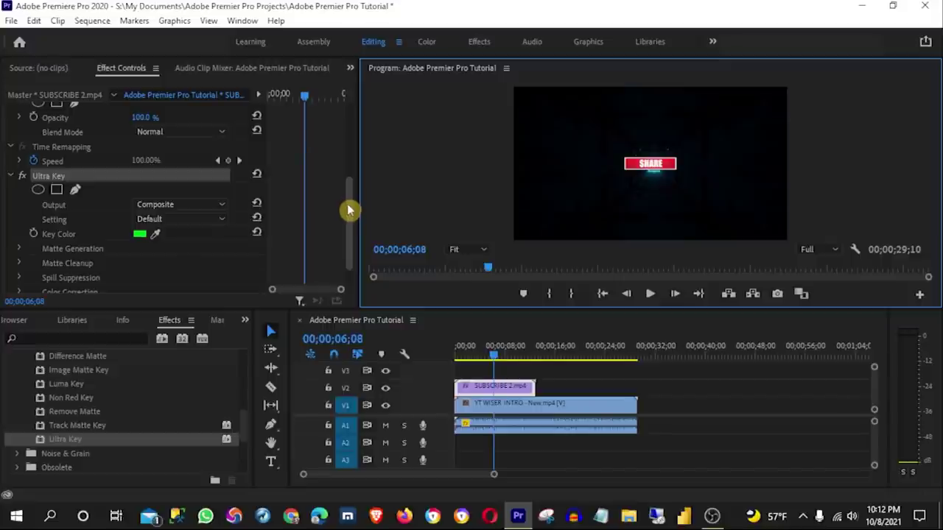
pyautogui.click(585, 394)
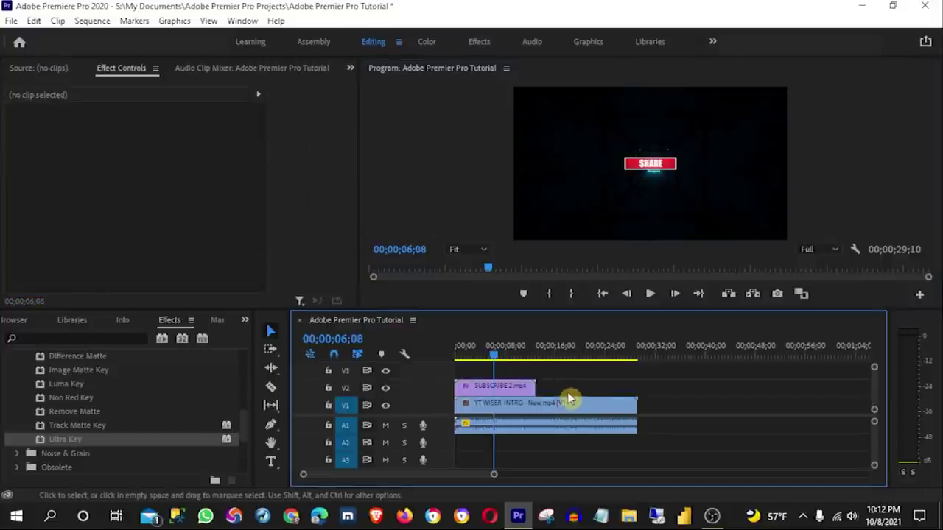
pyautogui.click(508, 386)
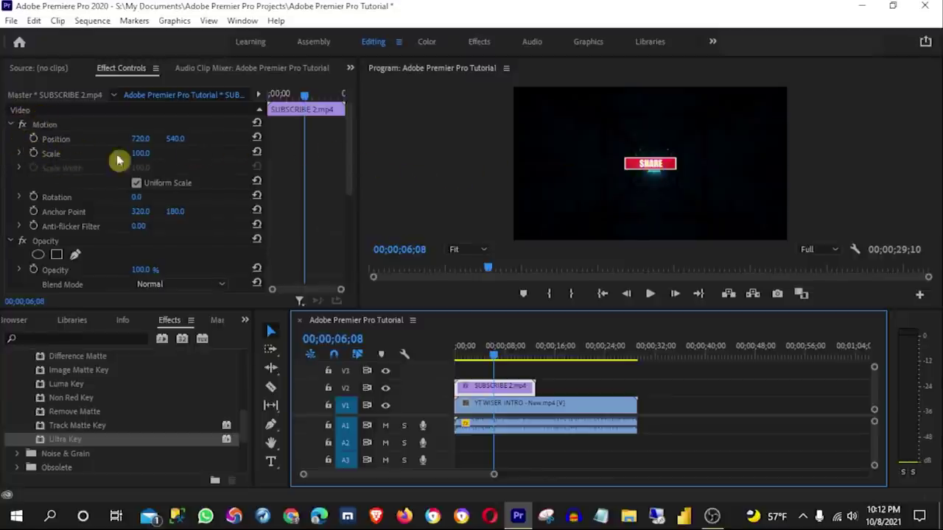
# Adjust SUBSCRIBE 2.mp4's Scale and set its Position to about 745, 951
pyautogui.moveTo(140, 153); pyautogui.dragTo(152, 153)
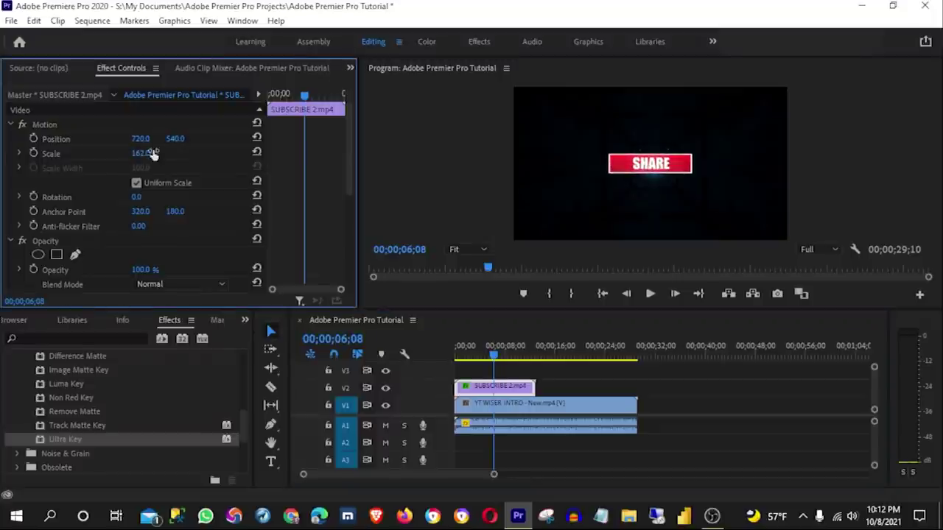
pyautogui.moveTo(140, 139)
pyautogui.mouseDown()
pyautogui.moveTo(206, 139)
pyautogui.moveTo(148, 139)
pyautogui.mouseUp()
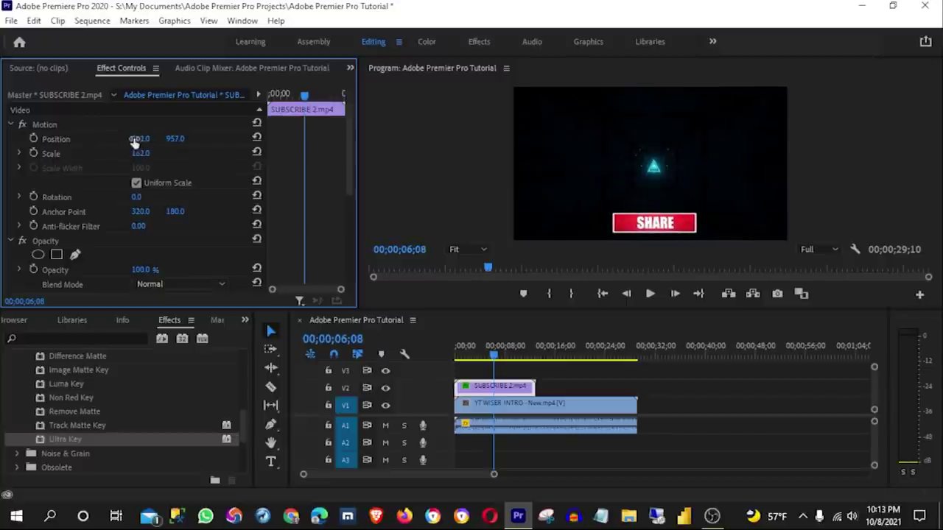
pyautogui.moveTo(131, 144); pyautogui.dragTo(141, 144)
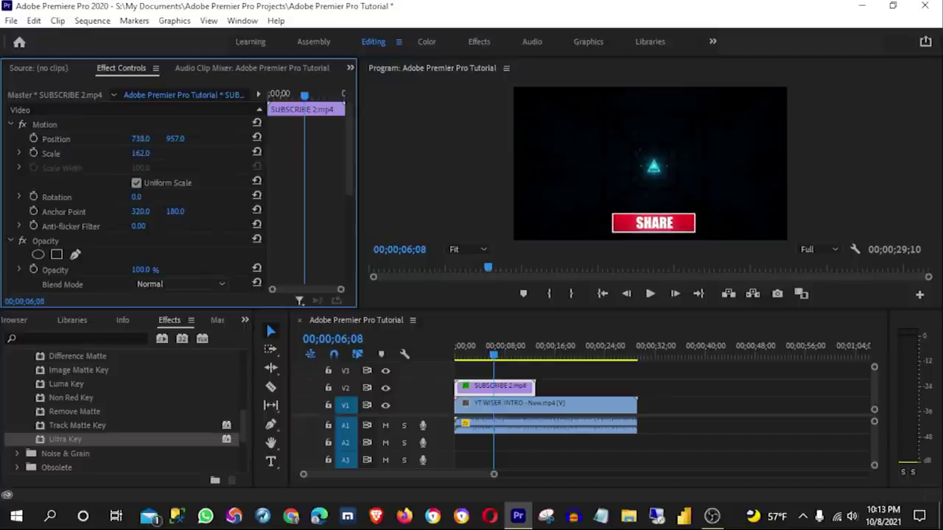
pyautogui.moveTo(175, 139)
pyautogui.mouseDown()
pyautogui.moveTo(125, 138)
pyautogui.moveTo(183, 138)
pyautogui.mouseUp()
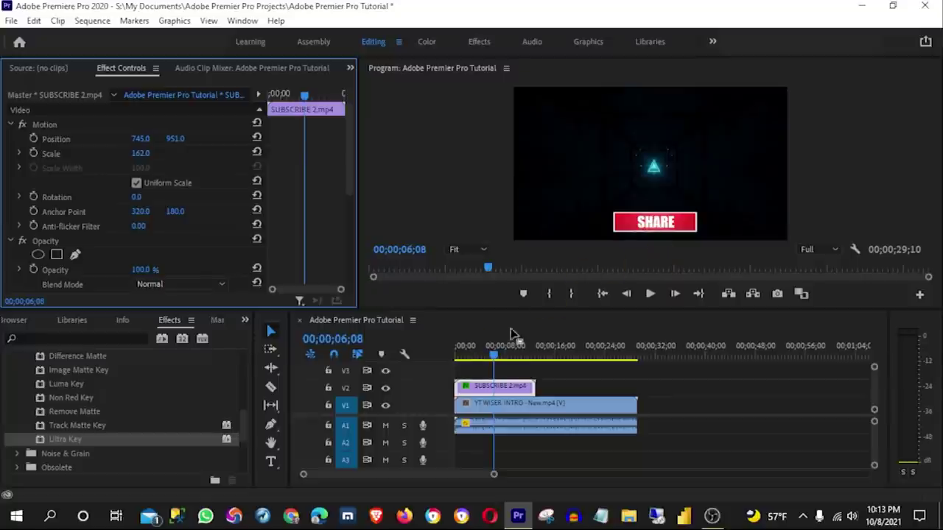
pyautogui.moveTo(496, 361); pyautogui.dragTo(451, 360)
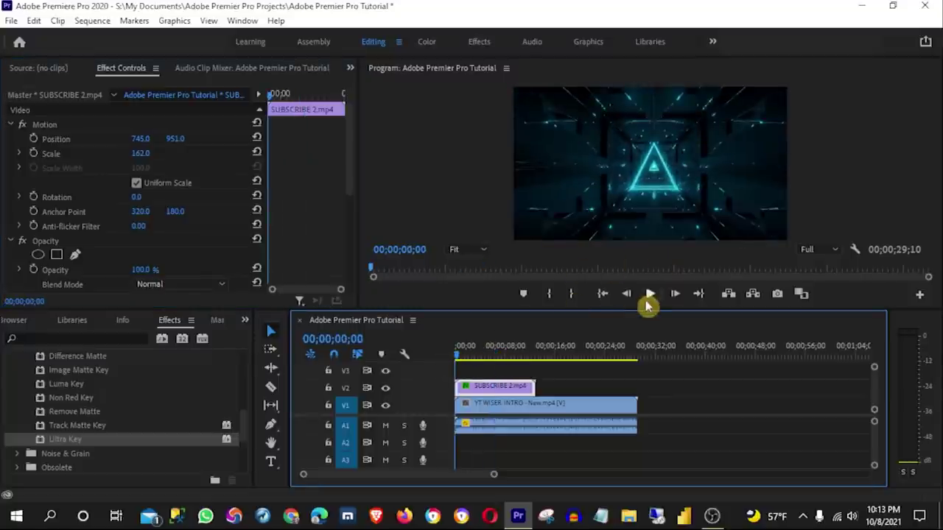
pyautogui.click(649, 297)
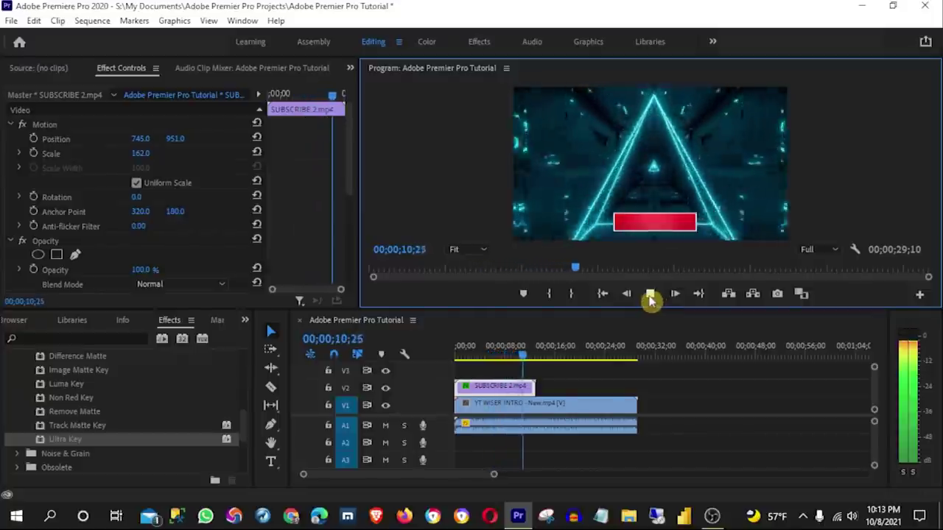
pyautogui.click(652, 296)
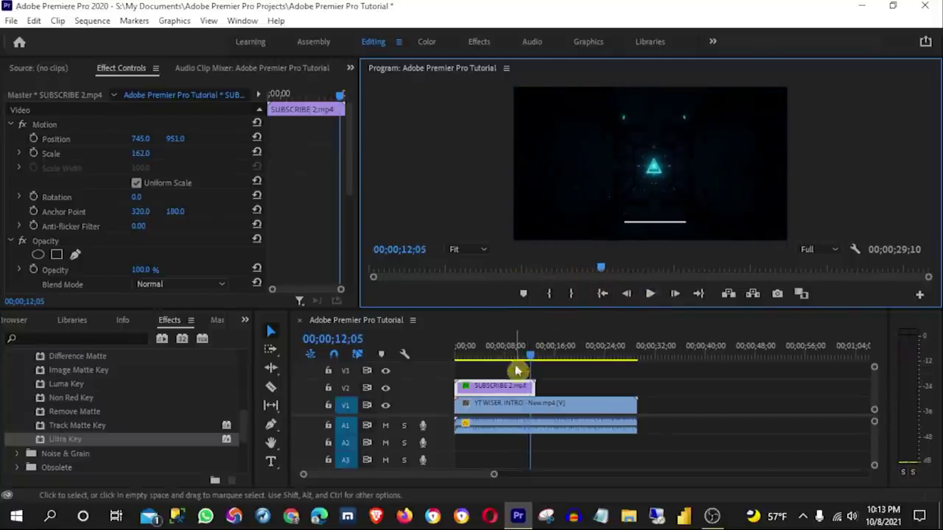
pyautogui.moveTo(533, 362); pyautogui.dragTo(501, 362)
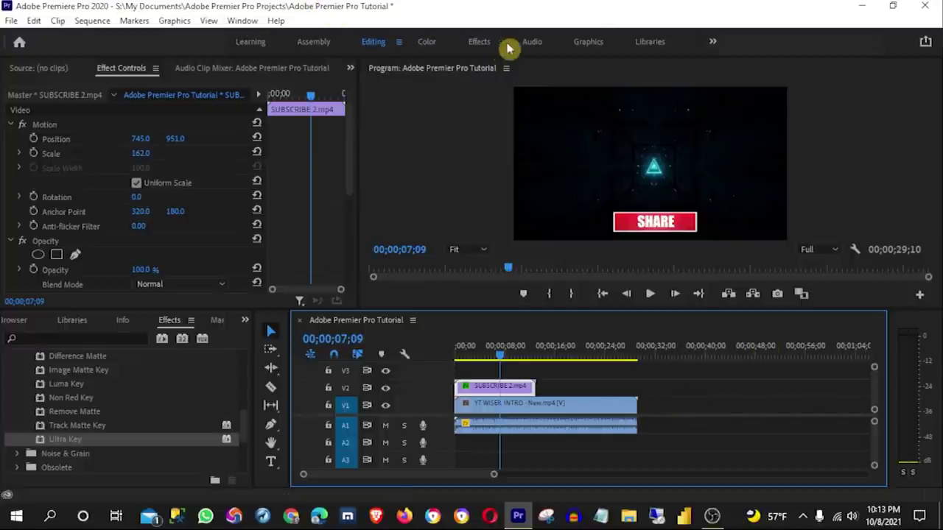
# In the Graphics workspace, filter Essential Graphics to starred templates and scroll to Youtube_Subscribe_4
pyautogui.click(588, 42)
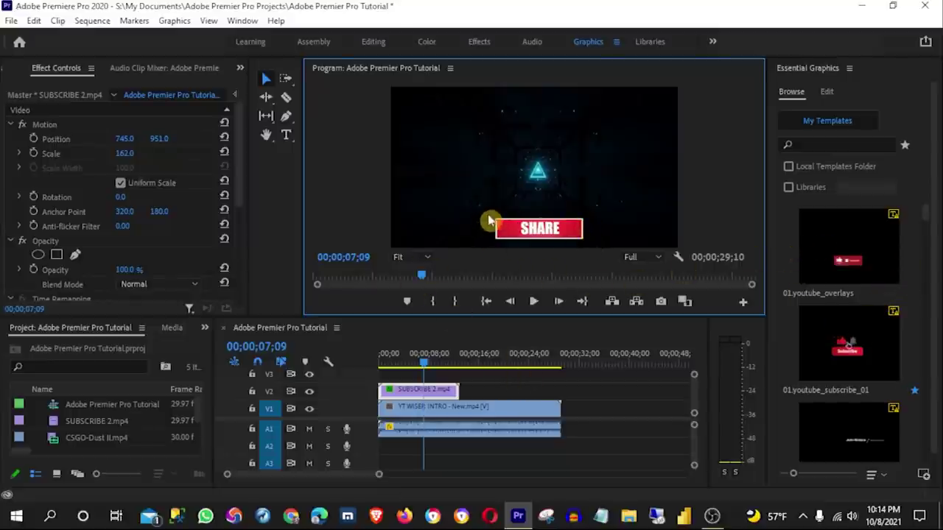
pyautogui.click(929, 215)
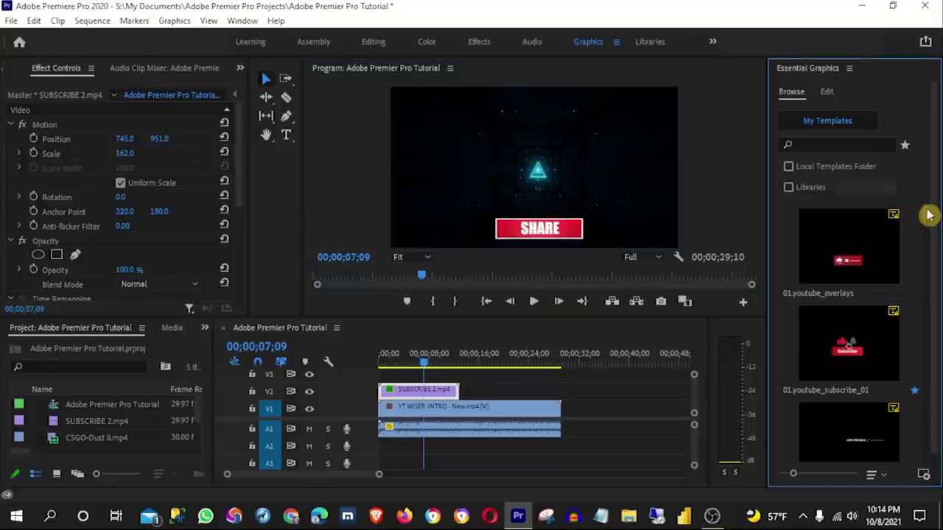
pyautogui.scroll(-2, 930, 215)
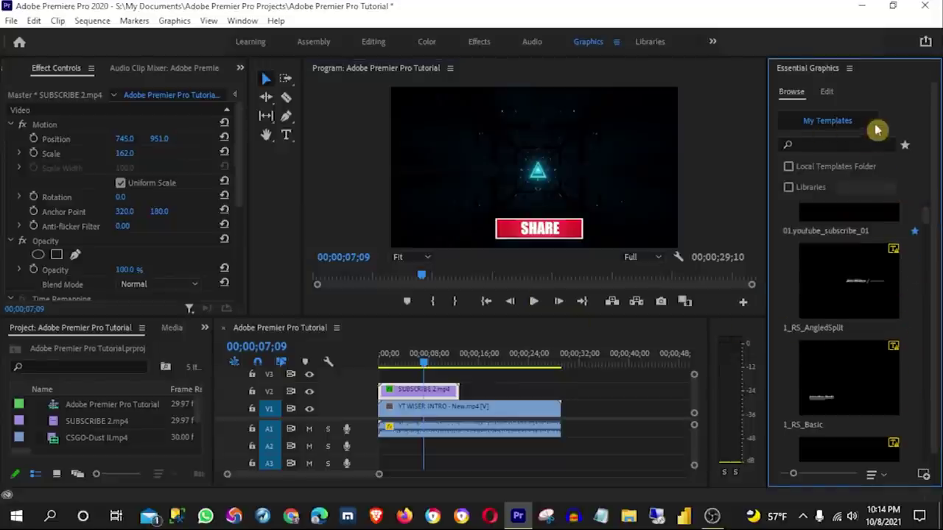
pyautogui.click(905, 144)
pyautogui.moveTo(927, 227); pyautogui.dragTo(928, 457)
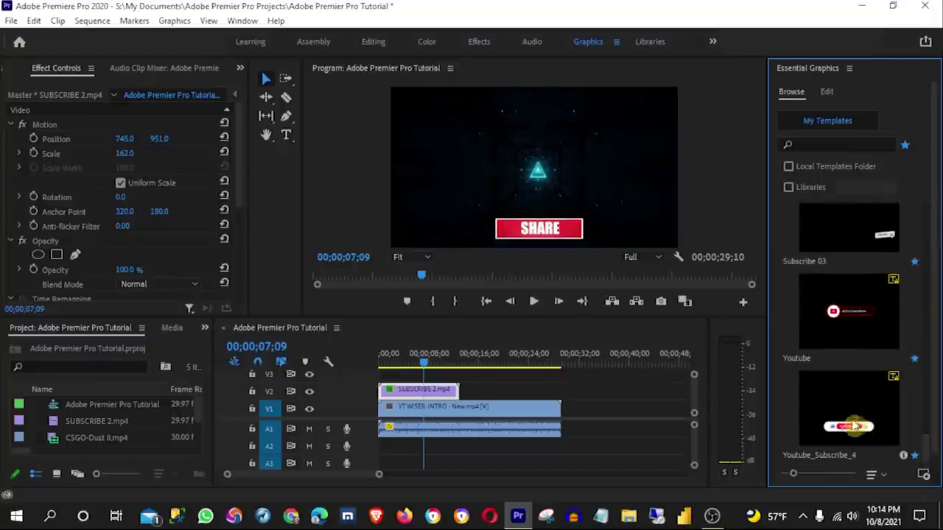
# Drop Youtube_Subscribe_4 onto V2 at about 16 s, accepting the font substitution
pyautogui.moveTo(857, 429)
pyautogui.mouseDown()
pyautogui.moveTo(482, 367)
pyautogui.moveTo(482, 399)
pyautogui.mouseUp()
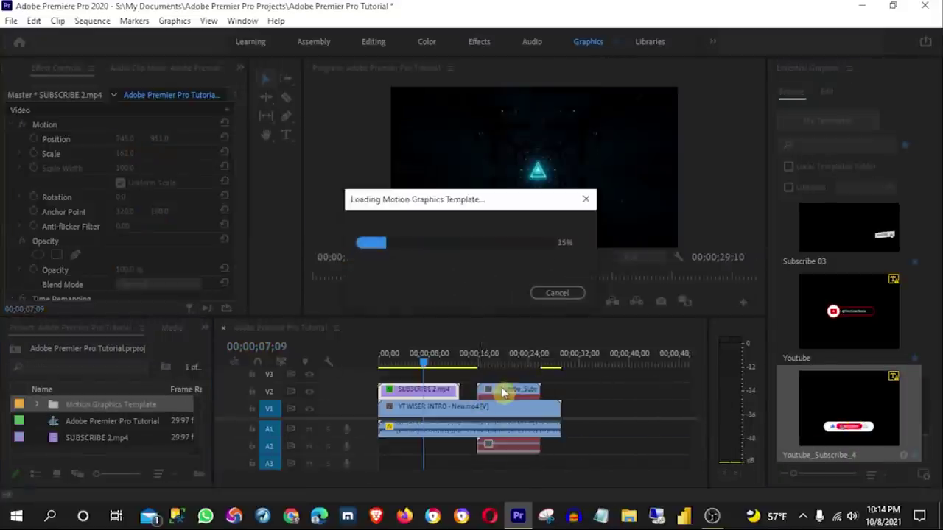
pyautogui.click(630, 267)
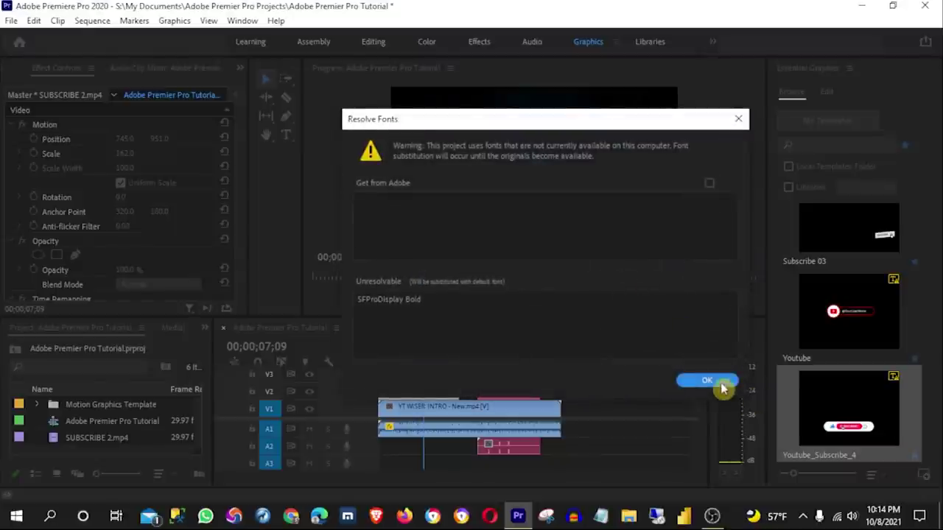
pyautogui.click(718, 384)
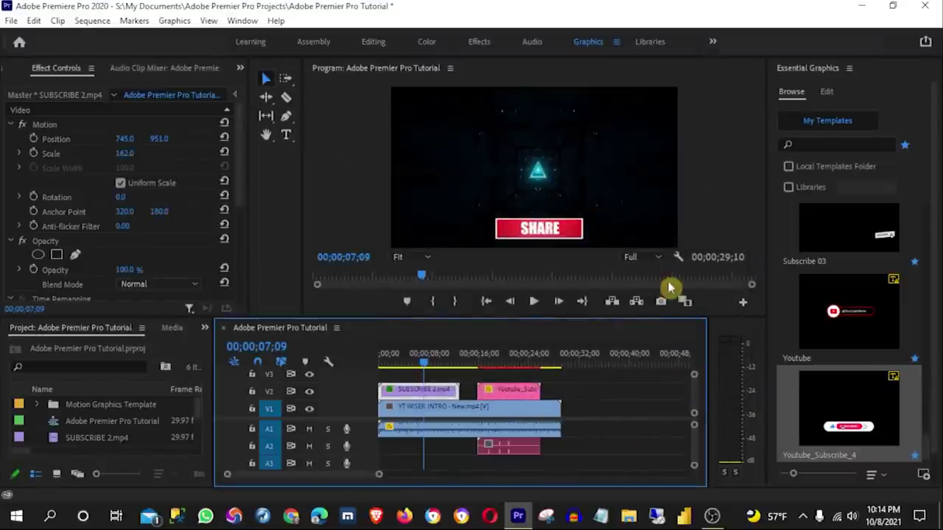
# Select the new subscribe clip and the YT WISER INTRO clip to inspect them
pyautogui.click(512, 390)
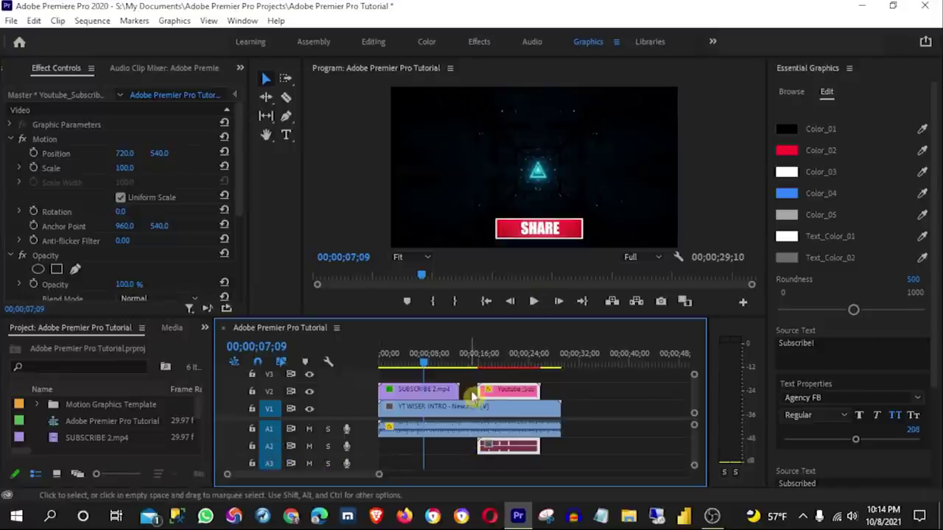
pyautogui.click(474, 416)
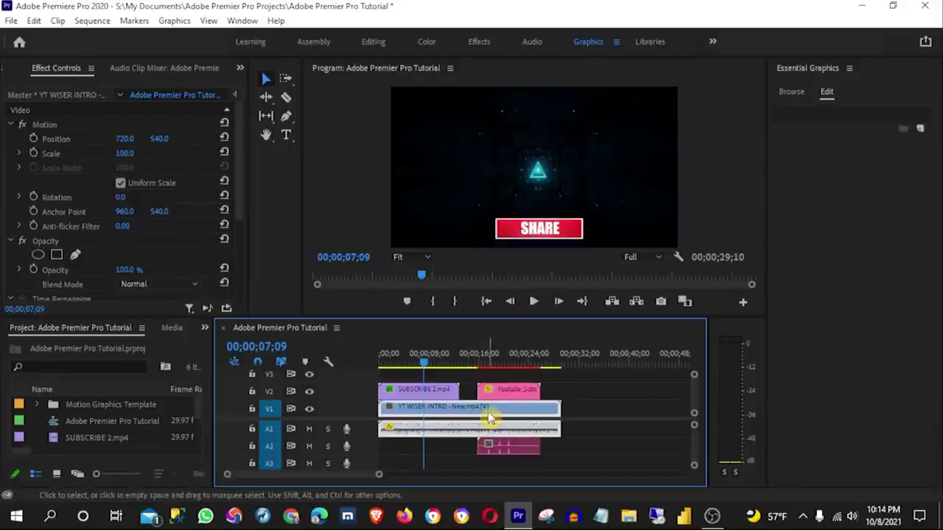
pyautogui.click(515, 451)
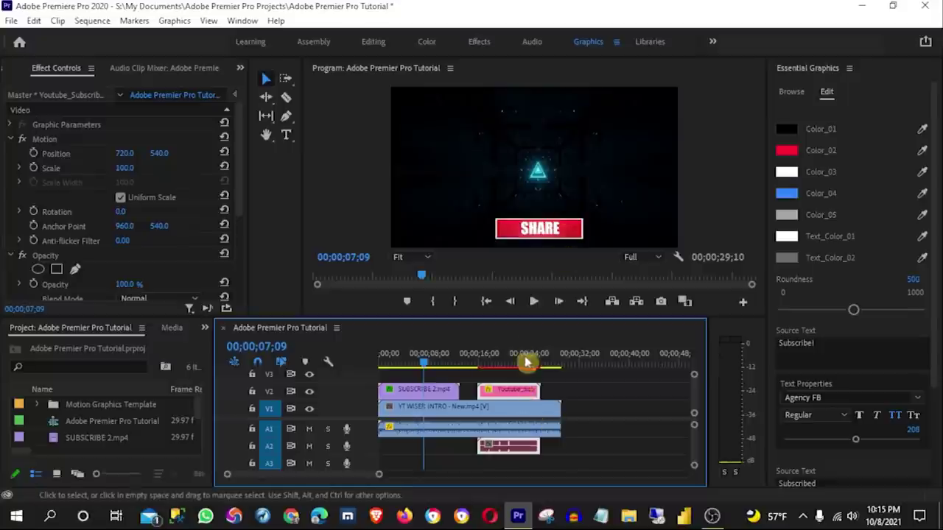
pyautogui.moveTo(477, 364); pyautogui.dragTo(481, 365)
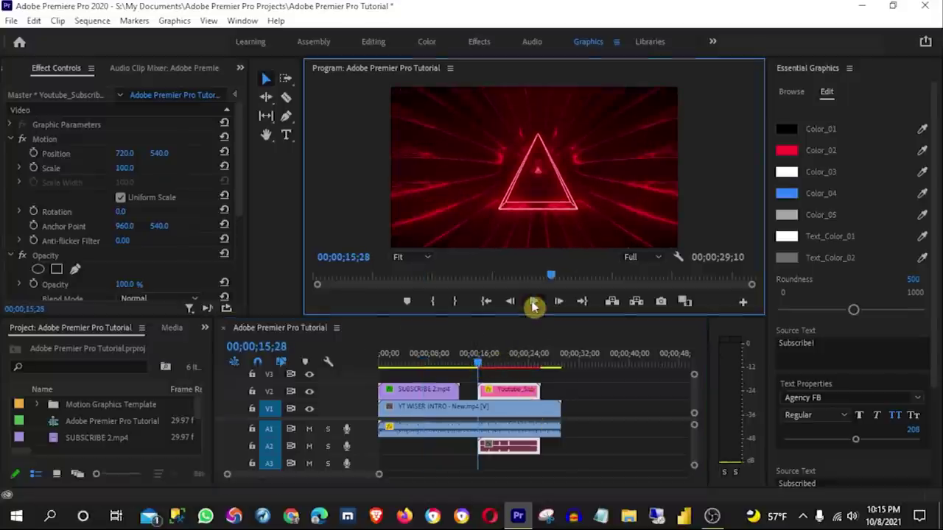
pyautogui.click(533, 302)
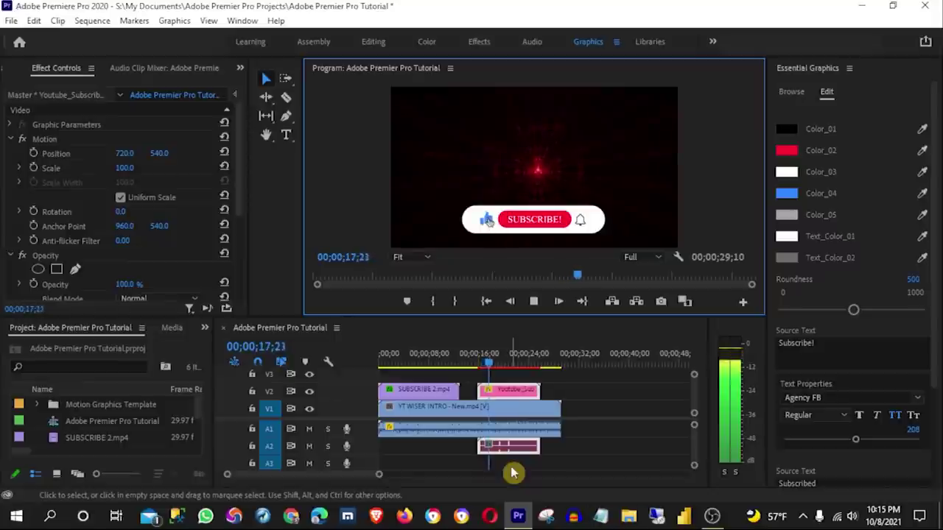
pyautogui.click(533, 301)
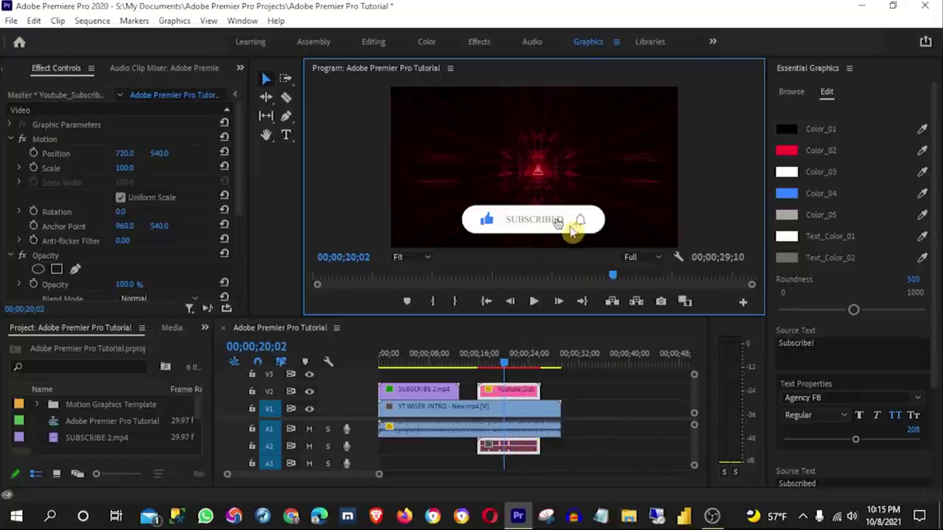
pyautogui.click(516, 397)
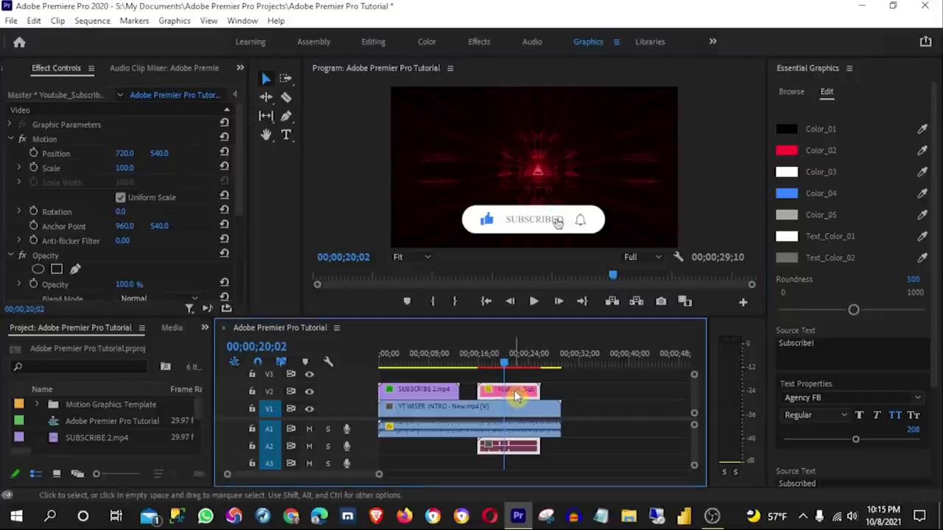
# Unlink the subscribe template's clips and delete its A2 audio clip
pyautogui.rightClick(517, 453)
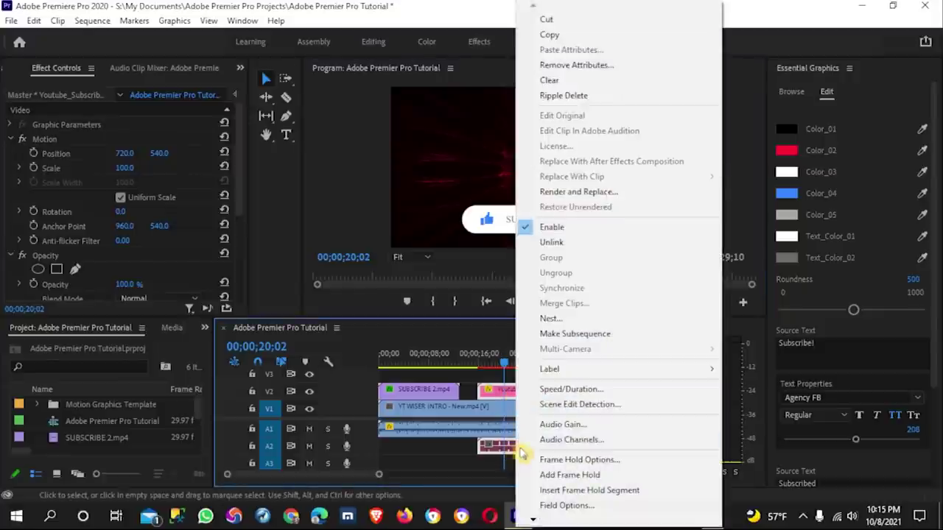
pyautogui.click(557, 244)
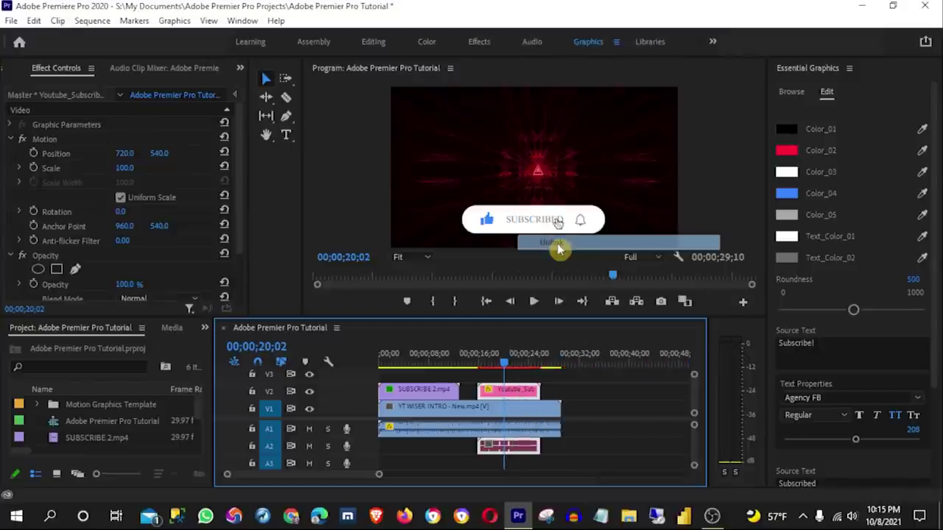
pyautogui.click(528, 453)
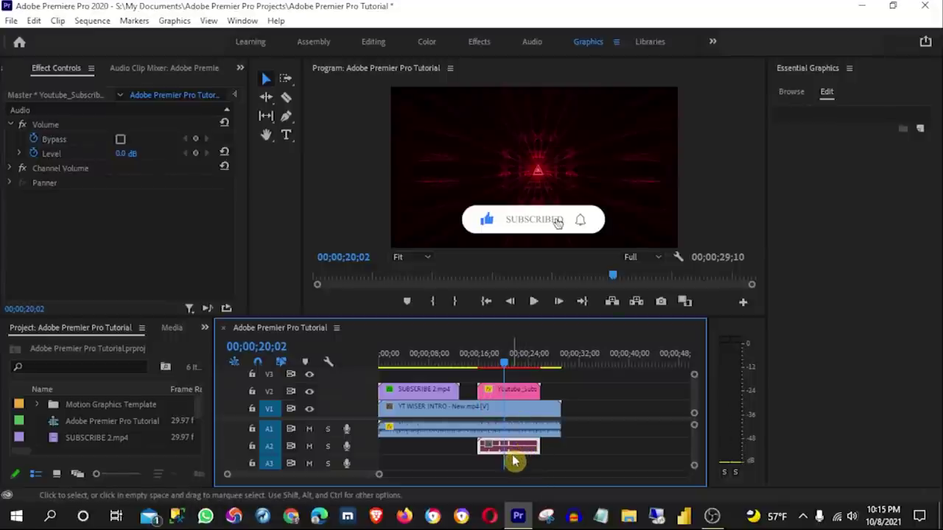
pyautogui.click(514, 457)
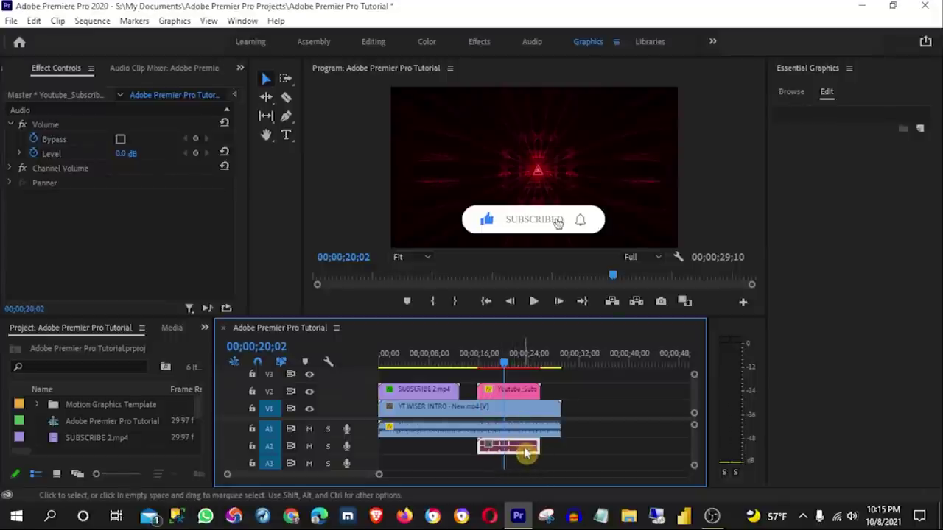
pyautogui.press('Delete')
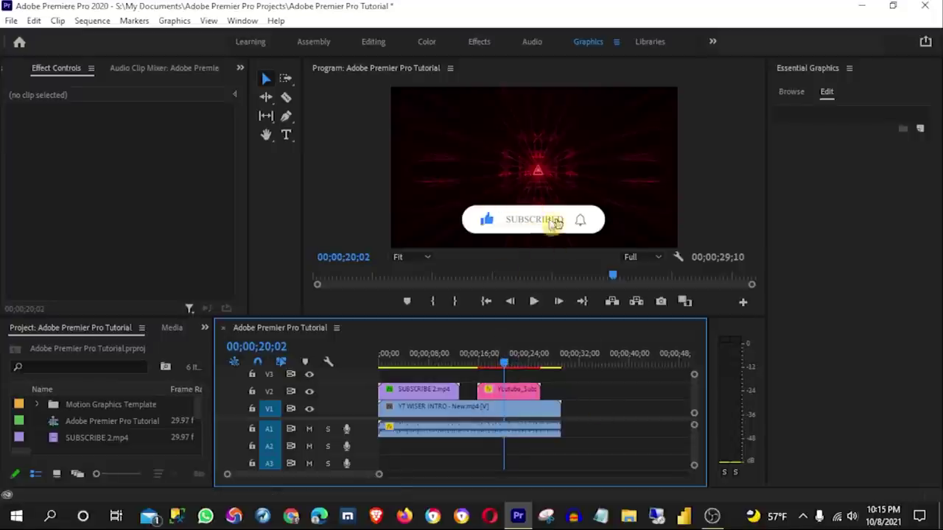
# Shrink the subscribe template to scale 77 at its fully shown frame
pyautogui.moveTo(505, 369); pyautogui.dragTo(482, 372)
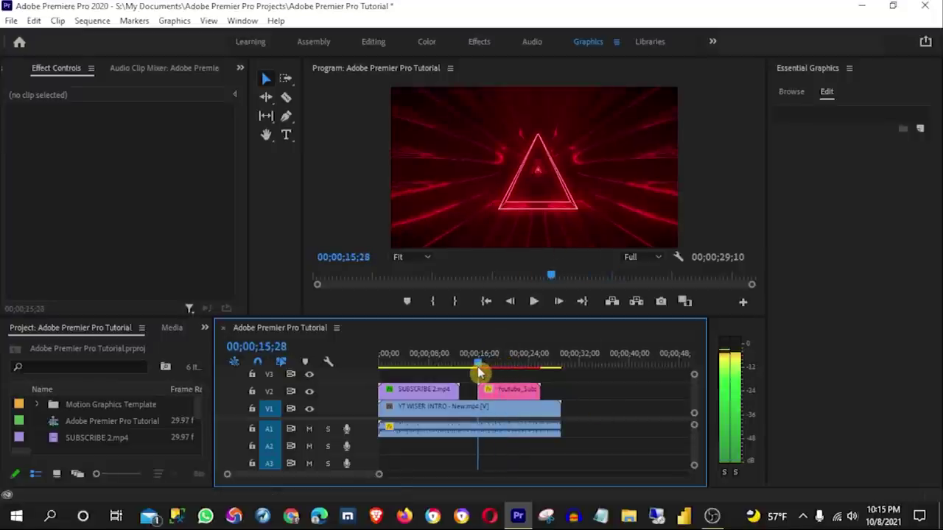
pyautogui.moveTo(482, 372); pyautogui.dragTo(492, 369)
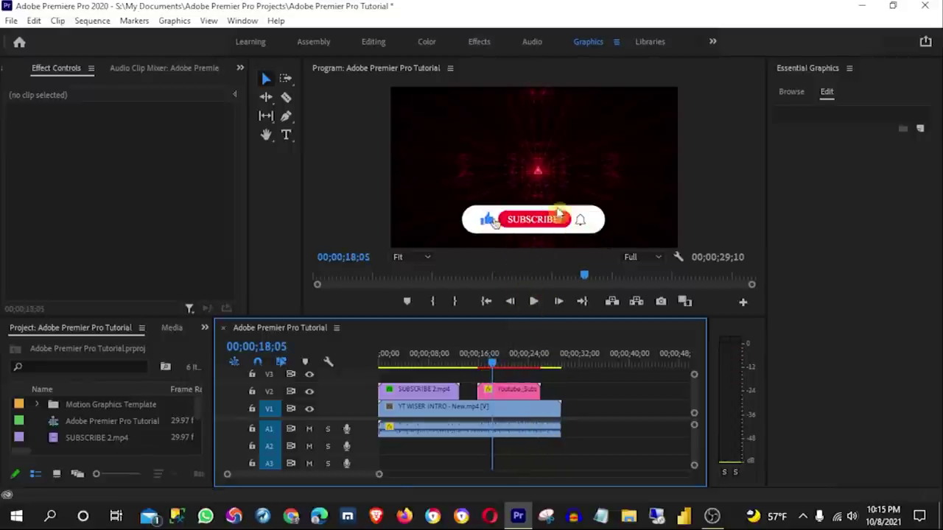
pyautogui.click(514, 397)
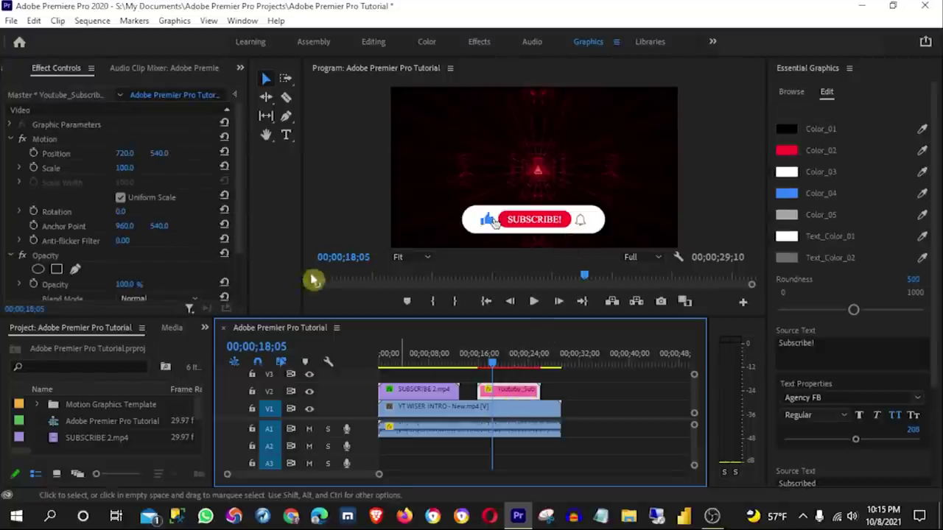
pyautogui.moveTo(126, 168); pyautogui.dragTo(60, 169)
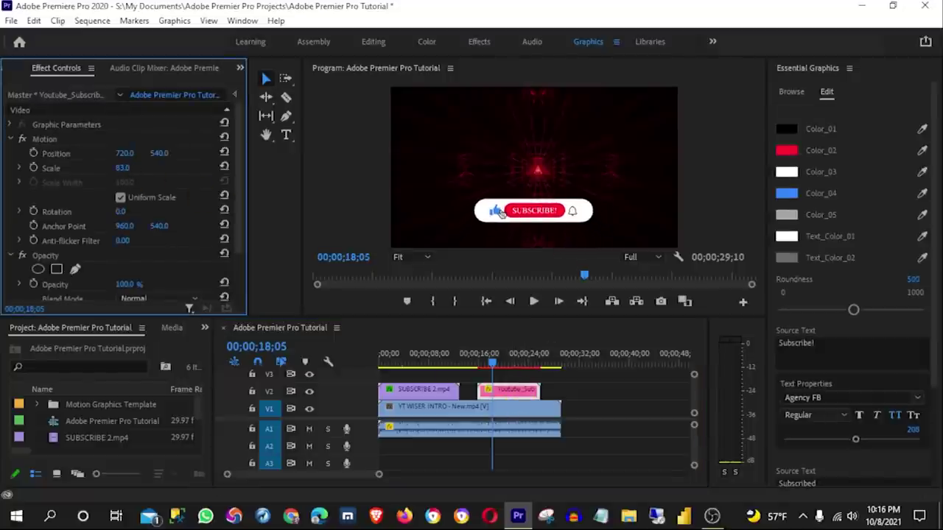
pyautogui.moveTo(122, 168); pyautogui.dragTo(109, 168)
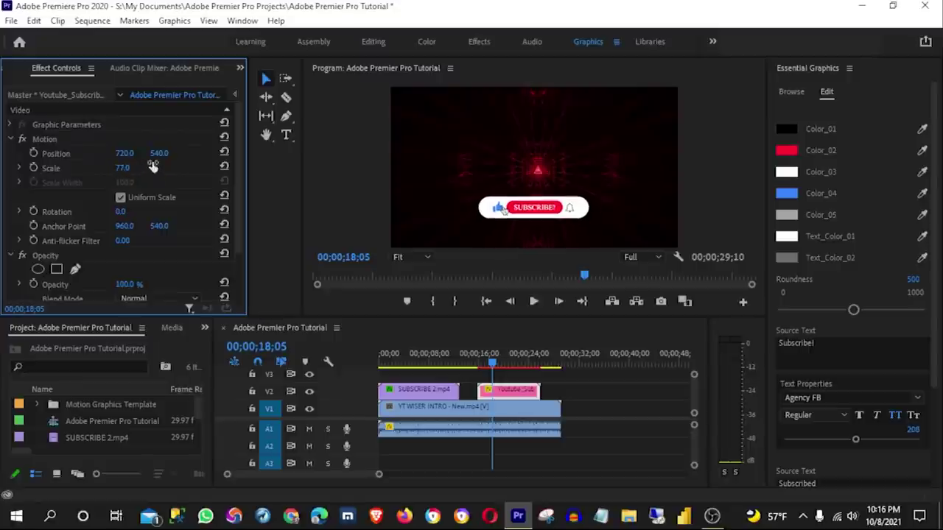
# Lower the subscribe graphic to position Y 706 and preview it from earlier
pyautogui.moveTo(157, 156); pyautogui.dragTo(206, 156)
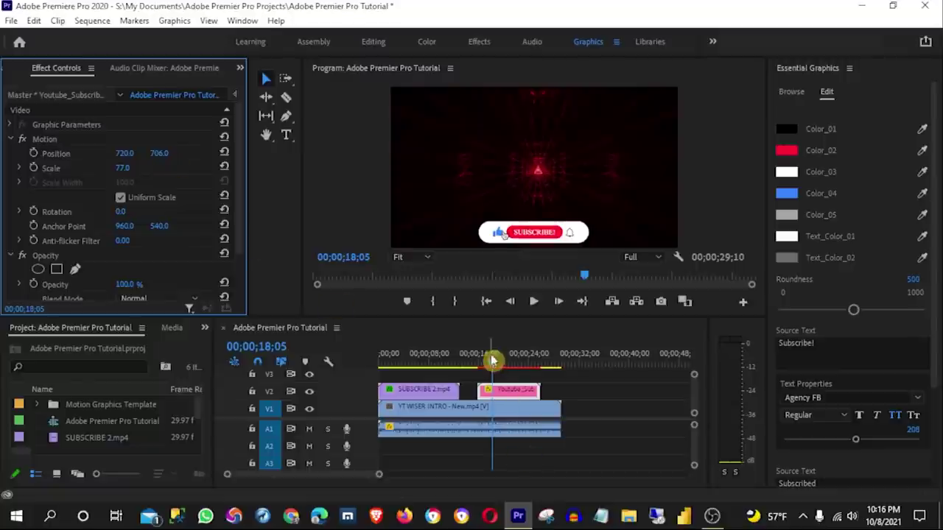
pyautogui.moveTo(493, 366)
pyautogui.mouseDown()
pyautogui.moveTo(469, 367)
pyautogui.moveTo(480, 367)
pyautogui.mouseUp()
pyautogui.click(534, 301)
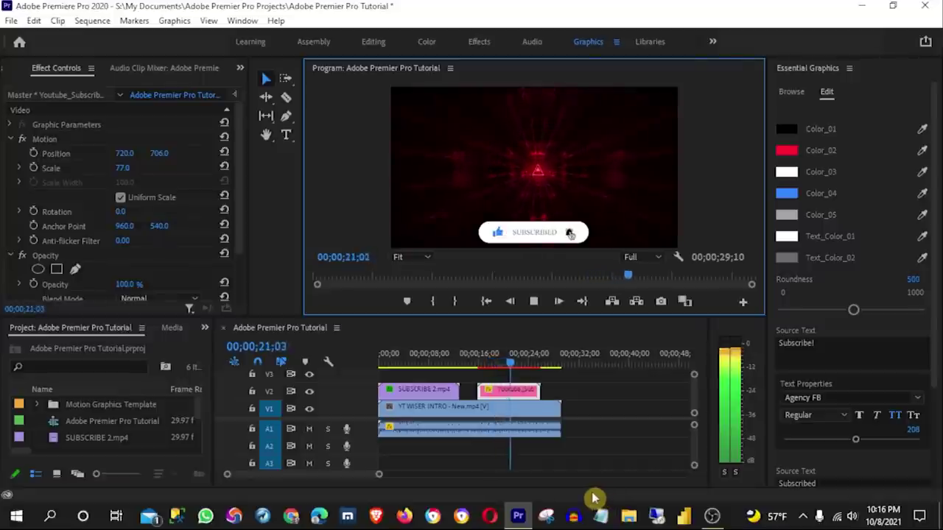
# Stop playback at the intro's end and scroll the timeline right to reveal the empty space after it
pyautogui.click(535, 302)
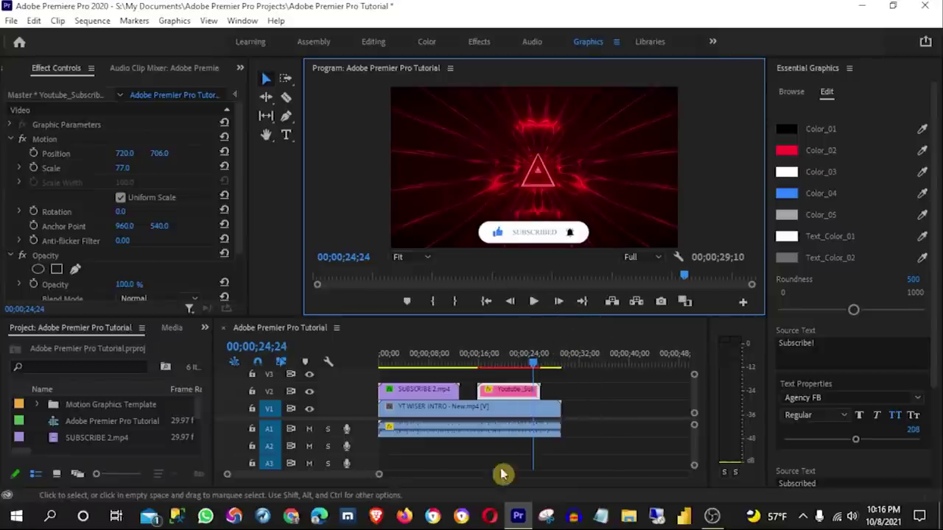
pyautogui.click(344, 479)
pyautogui.moveTo(346, 482); pyautogui.dragTo(353, 482)
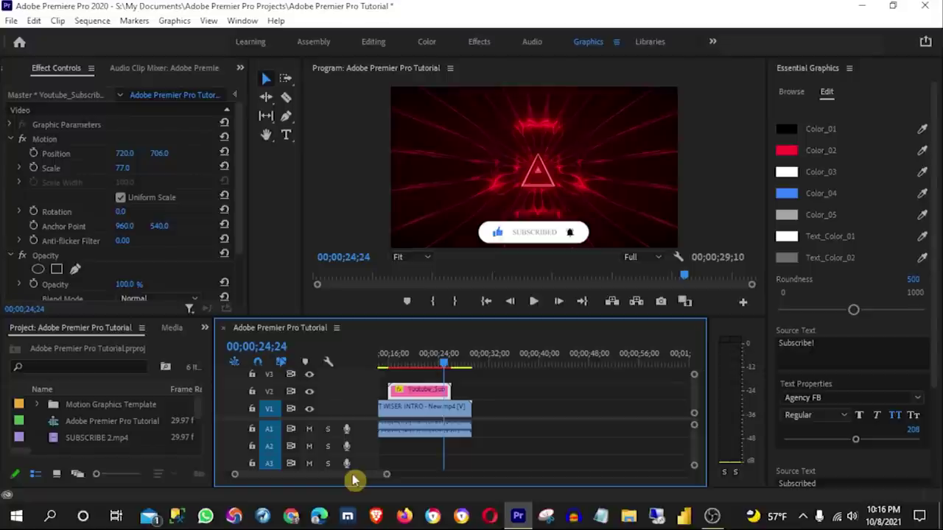
pyautogui.moveTo(353, 480); pyautogui.dragTo(358, 481)
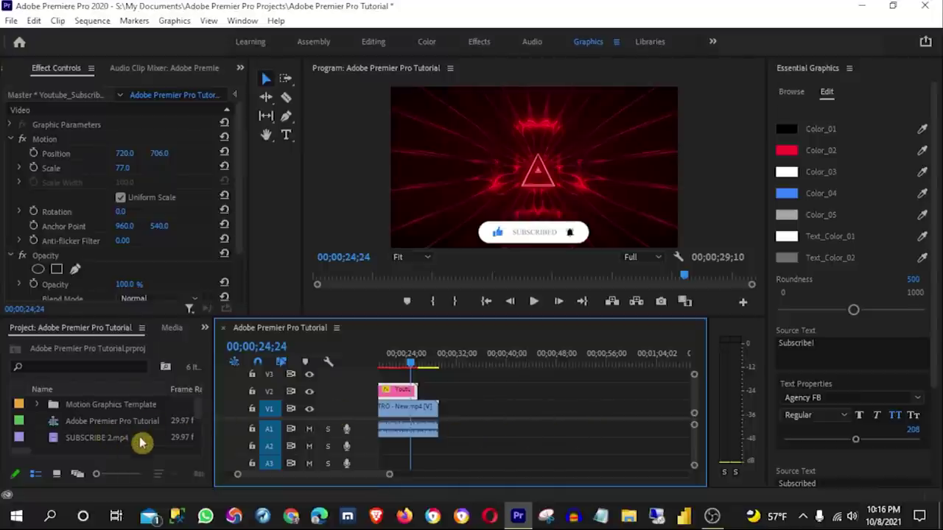
pyautogui.click(198, 420)
# Add CSGO-Dust II.mp4 to V1 after the intro and preview from the intro's end
pyautogui.moveTo(200, 425); pyautogui.dragTo(199, 436)
pyautogui.click(96, 422)
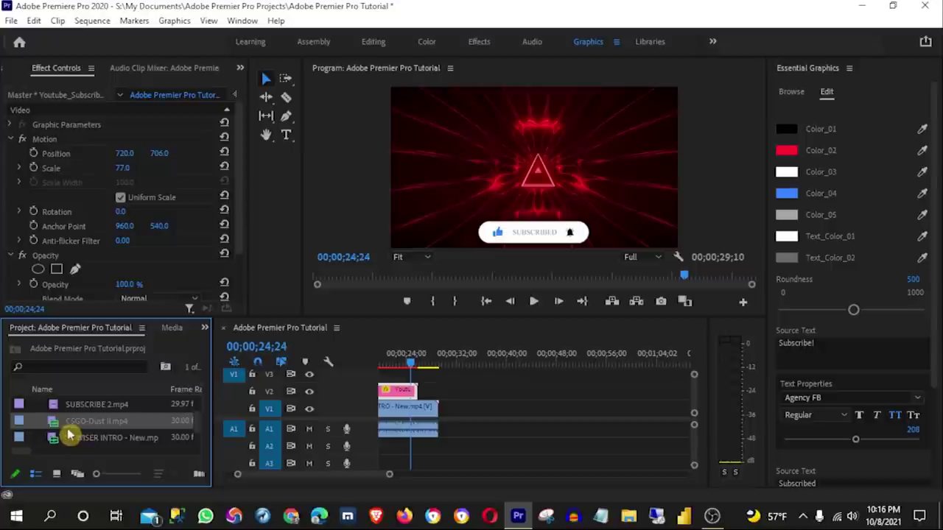
pyautogui.moveTo(51, 427)
pyautogui.mouseDown()
pyautogui.moveTo(458, 426)
pyautogui.moveTo(441, 420)
pyautogui.mouseUp()
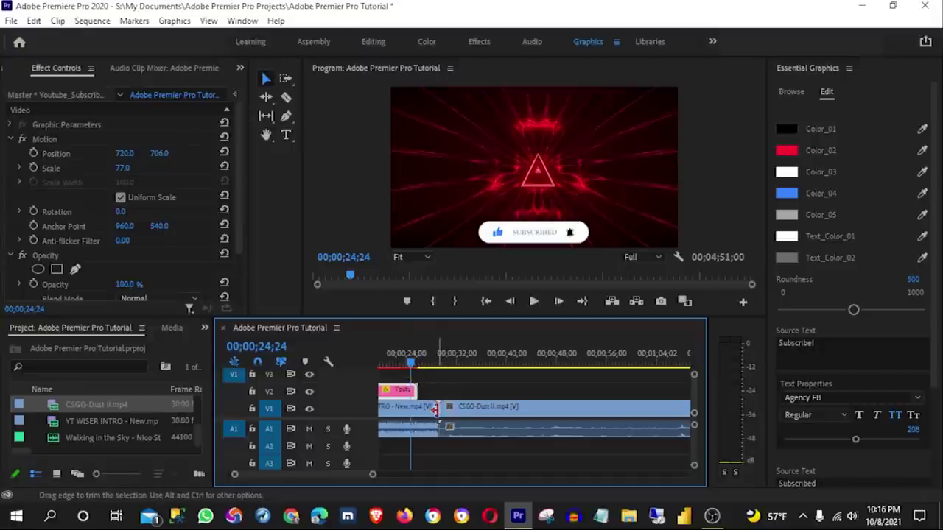
pyautogui.moveTo(480, 410); pyautogui.dragTo(509, 410)
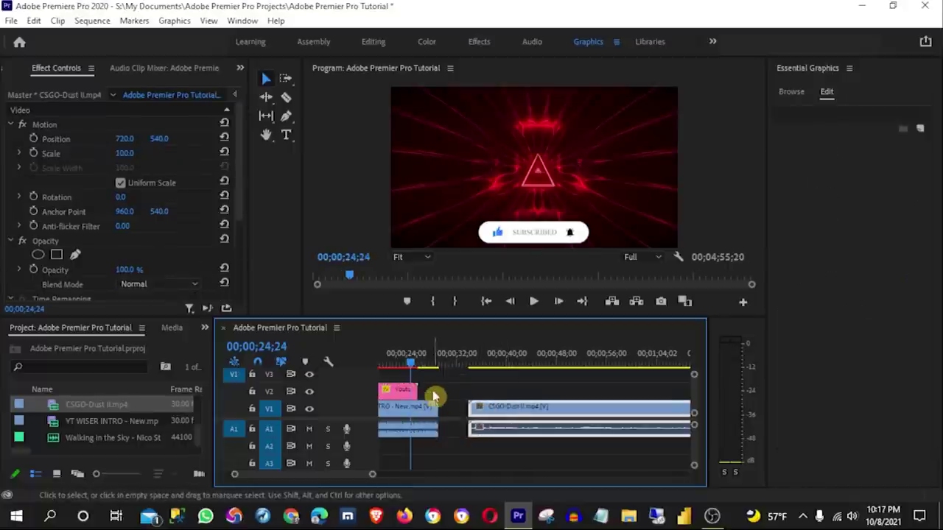
pyautogui.moveTo(411, 368); pyautogui.dragTo(432, 370)
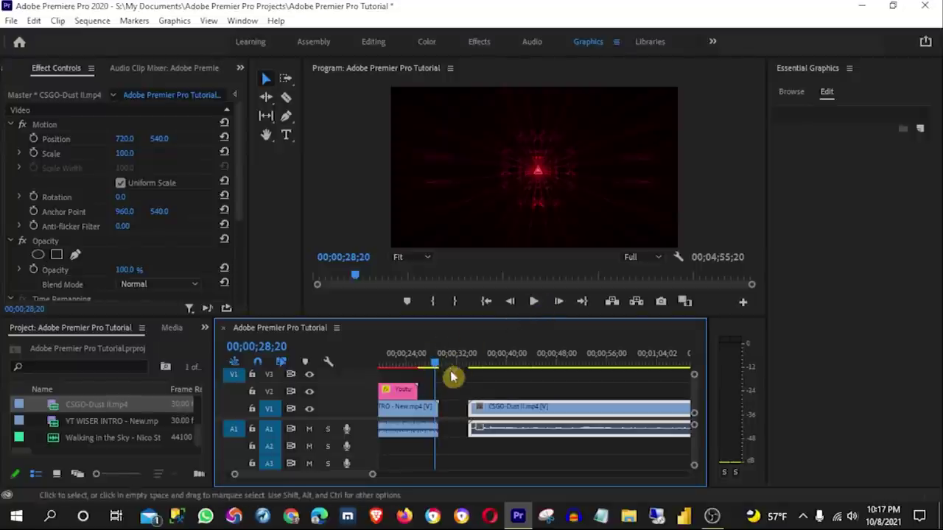
pyautogui.click(453, 415)
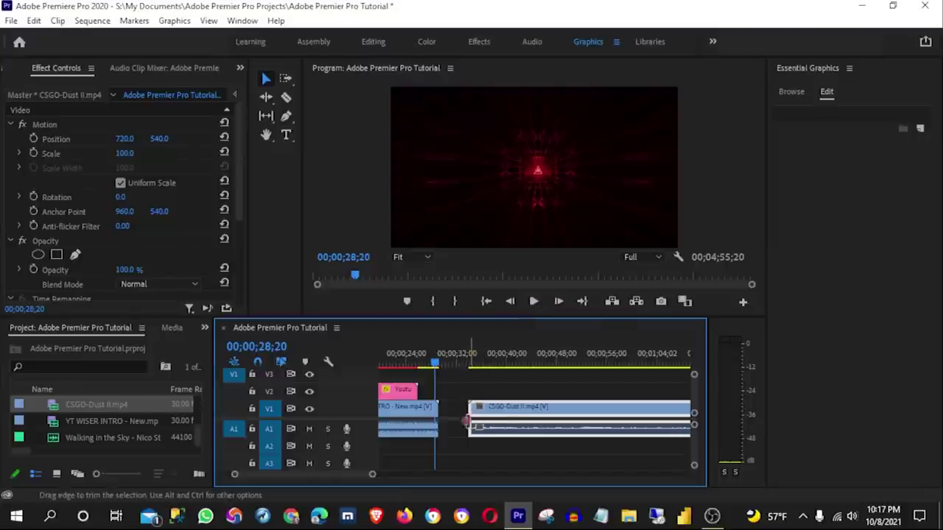
pyautogui.click(534, 303)
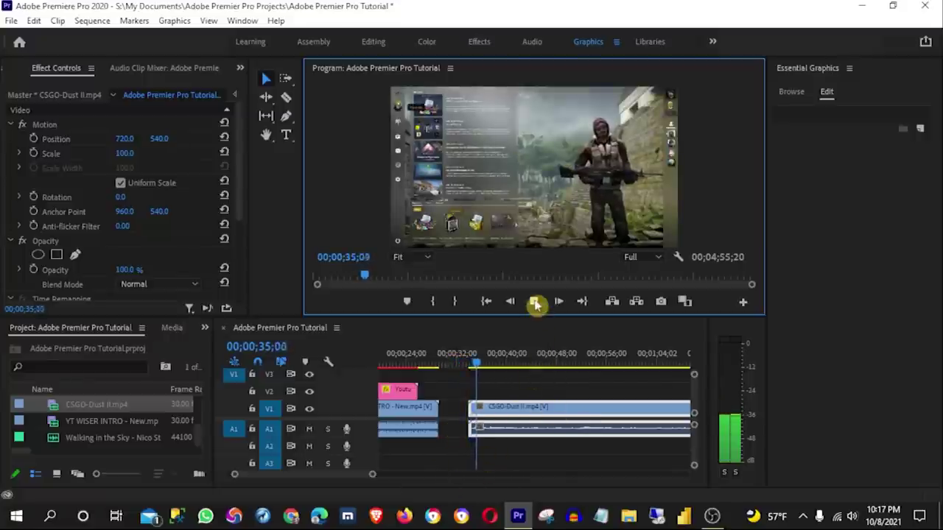
pyautogui.click(534, 302)
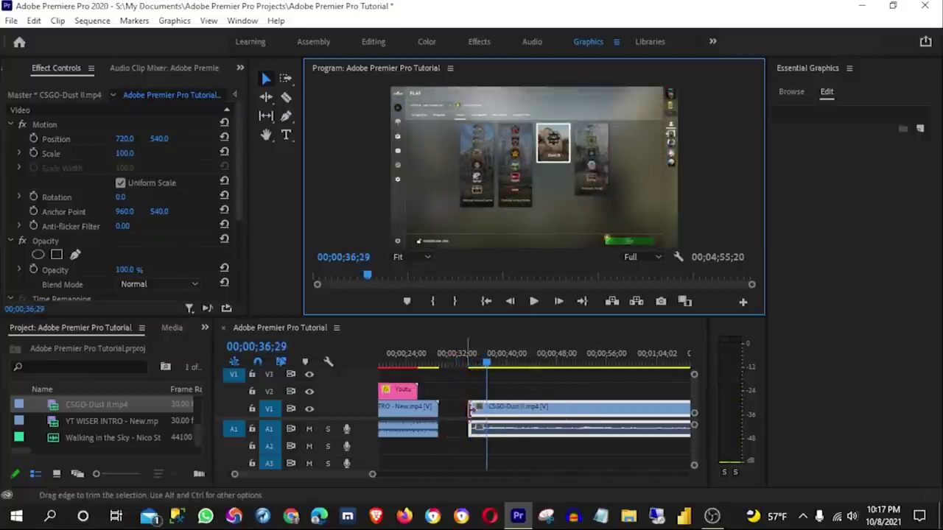
# Slide the gameplay clip left against the intro and play the cut to check it
pyautogui.click(488, 437)
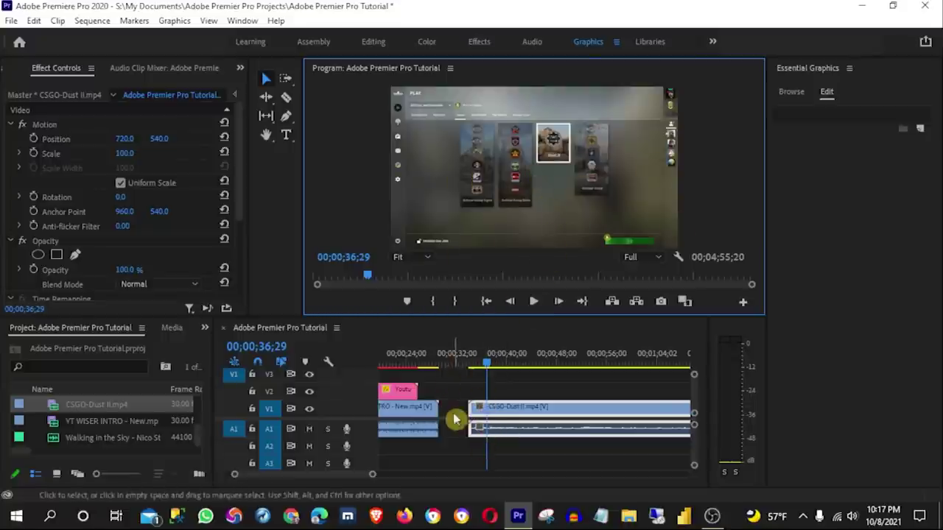
pyautogui.moveTo(525, 414); pyautogui.dragTo(498, 418)
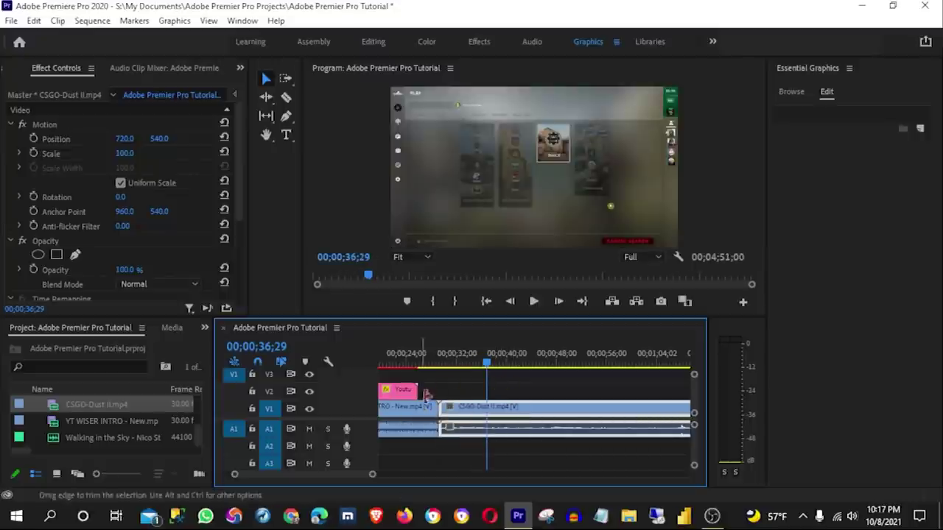
pyautogui.moveTo(486, 368); pyautogui.dragTo(435, 374)
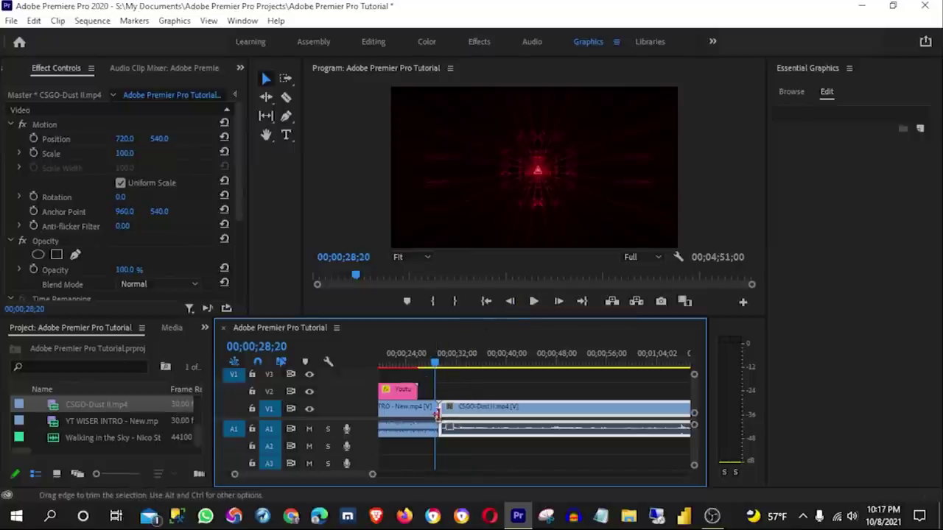
pyautogui.click(533, 303)
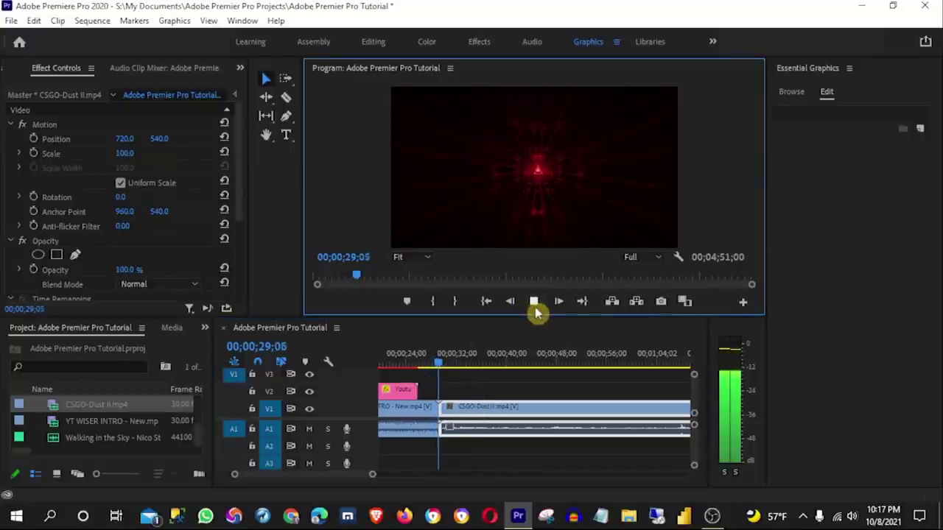
pyautogui.click(535, 305)
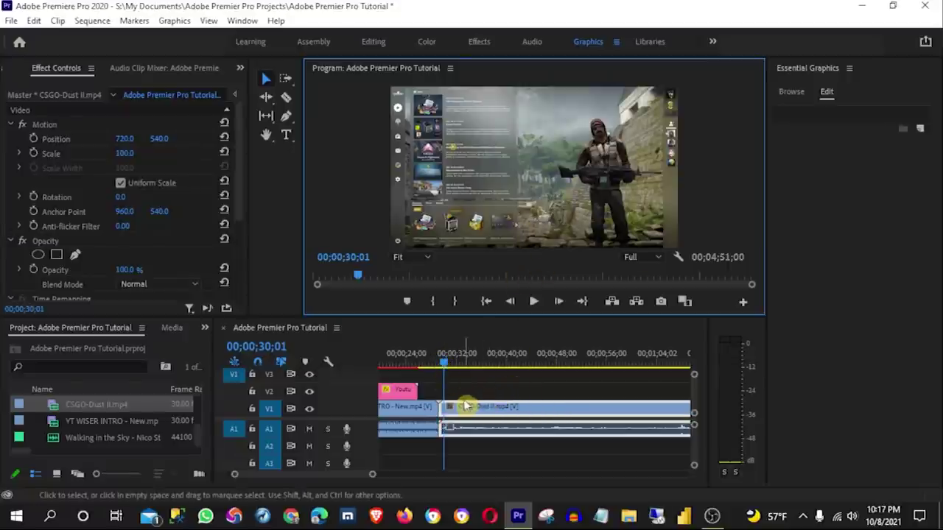
pyautogui.click(791, 94)
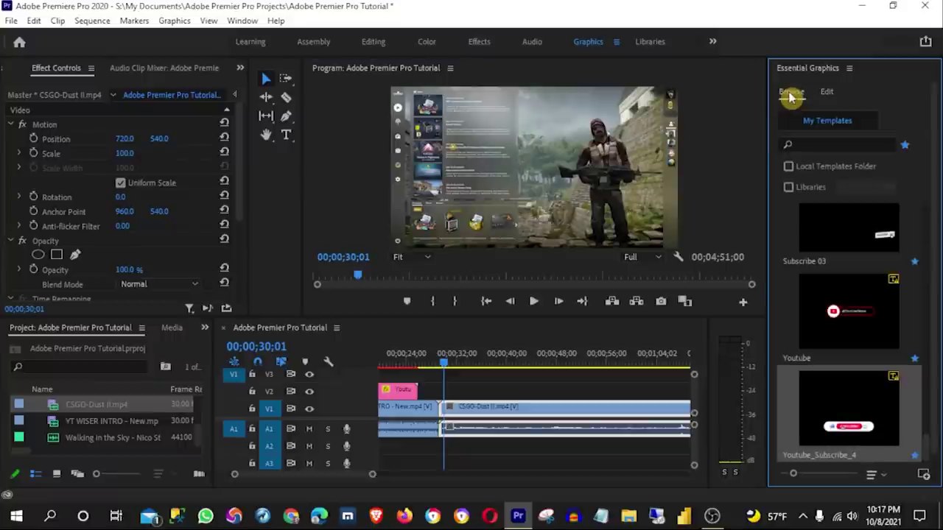
# Place the pink Like template on V2 over the gameplay at 30 seconds, accepting the font notices
pyautogui.scroll(2, 914, 384)
pyautogui.scroll(2, 906, 406)
pyautogui.scroll(-4, 907, 415)
pyautogui.scroll(5, 906, 400)
pyautogui.scroll(3, 899, 358)
pyautogui.scroll(3, 890, 343)
pyautogui.scroll(-2, 892, 360)
pyautogui.scroll(2, 869, 337)
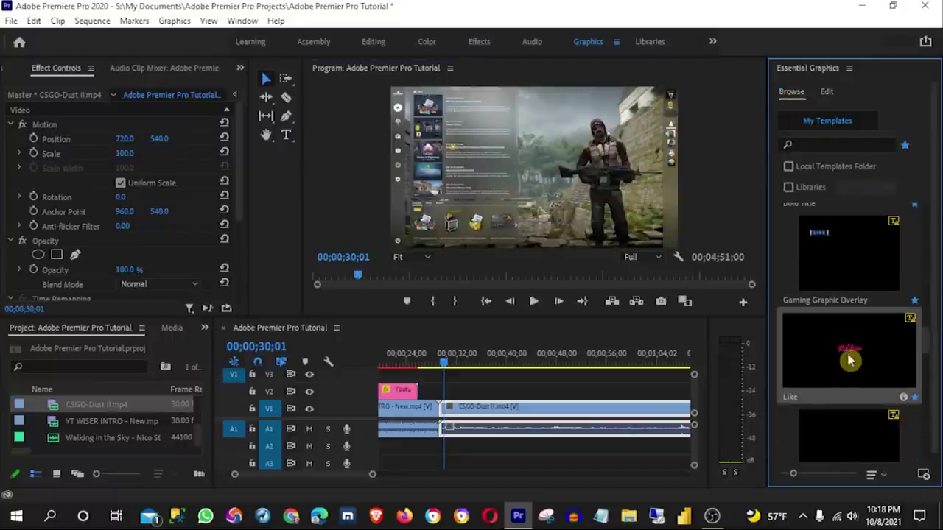
pyautogui.moveTo(772, 374); pyautogui.dragTo(457, 390)
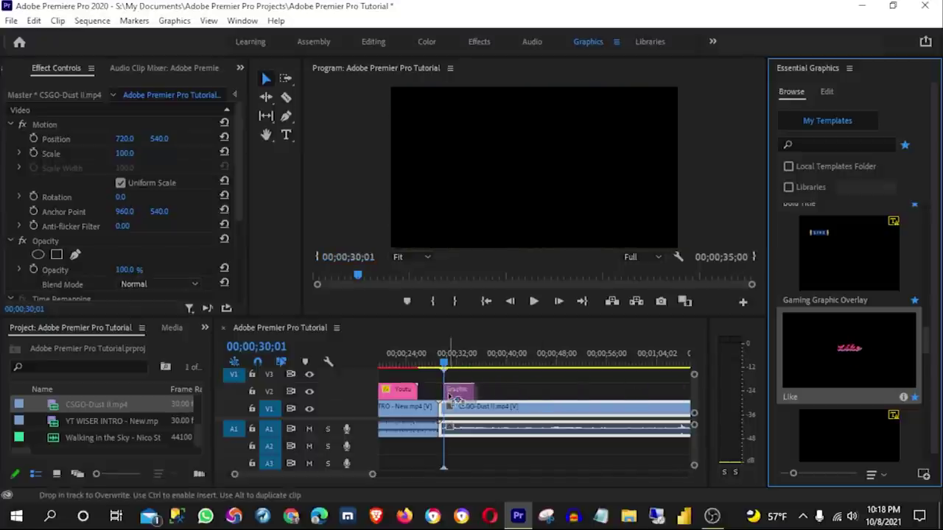
pyautogui.click(620, 273)
pyautogui.click(707, 376)
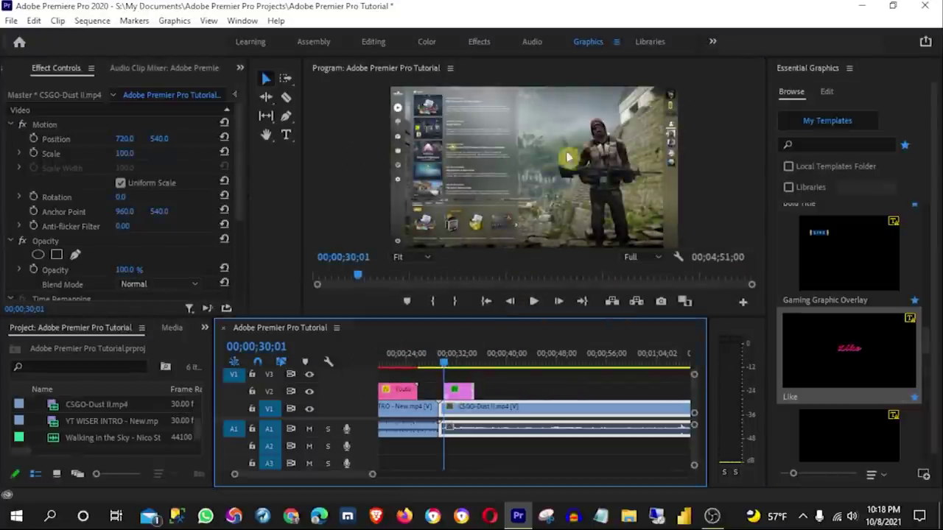
# Preview the Like animation playing over the gameplay
pyautogui.click(530, 297)
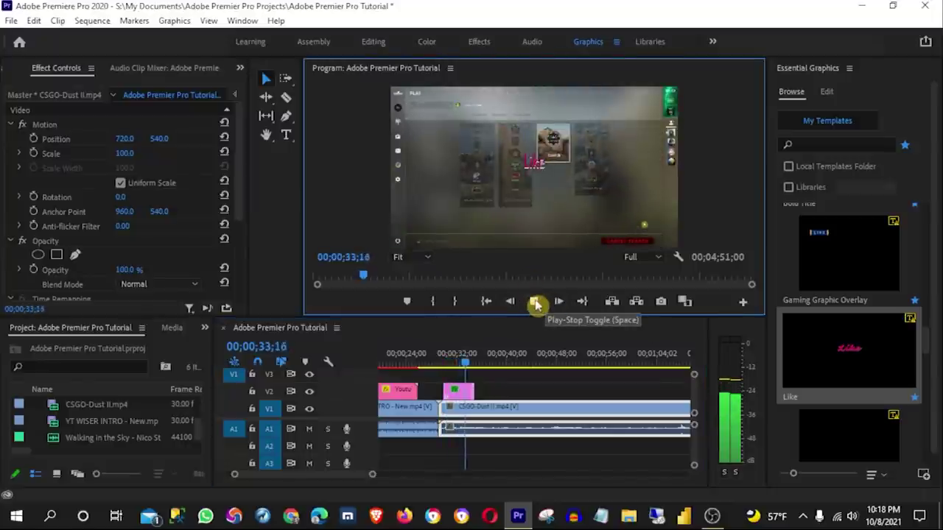
pyautogui.click(536, 302)
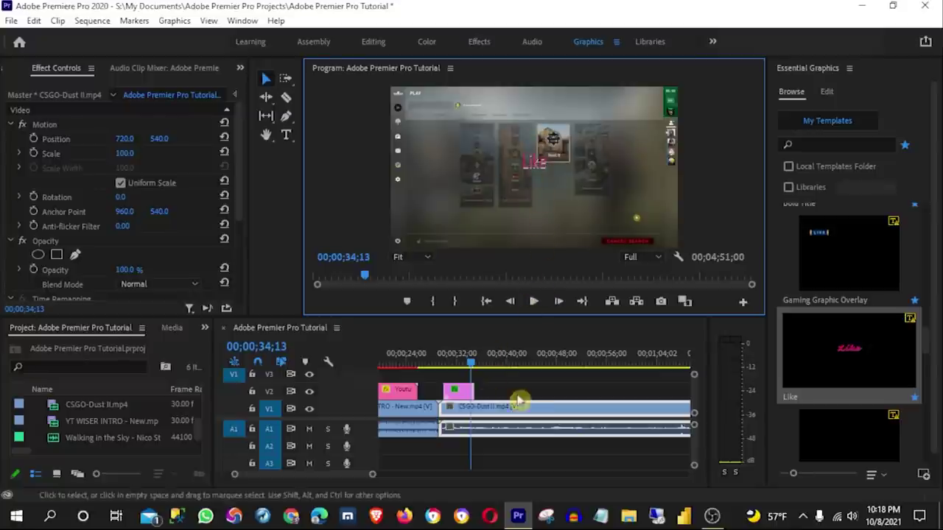
pyautogui.scroll(3, 925, 340)
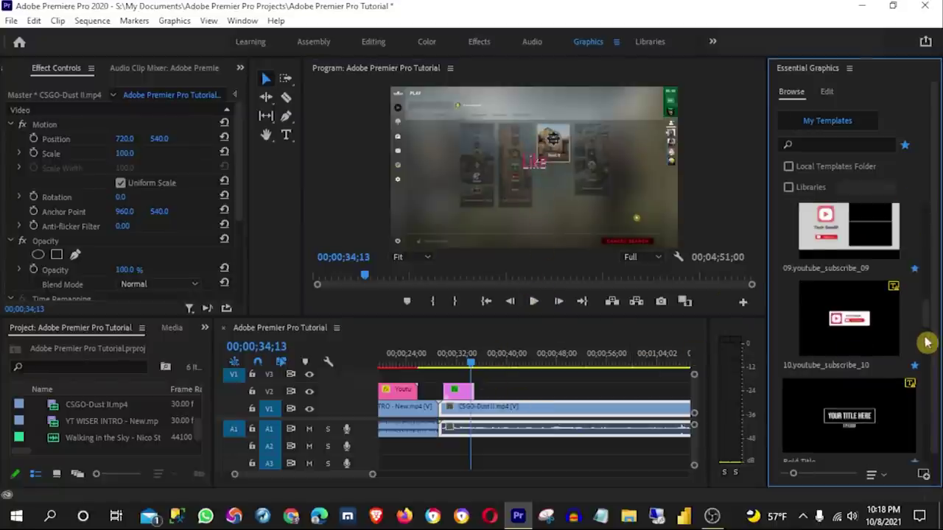
# Add the Youtube channel-name template right after the Like animation, accepting the font substitution
pyautogui.moveTo(927, 320); pyautogui.dragTo(926, 472)
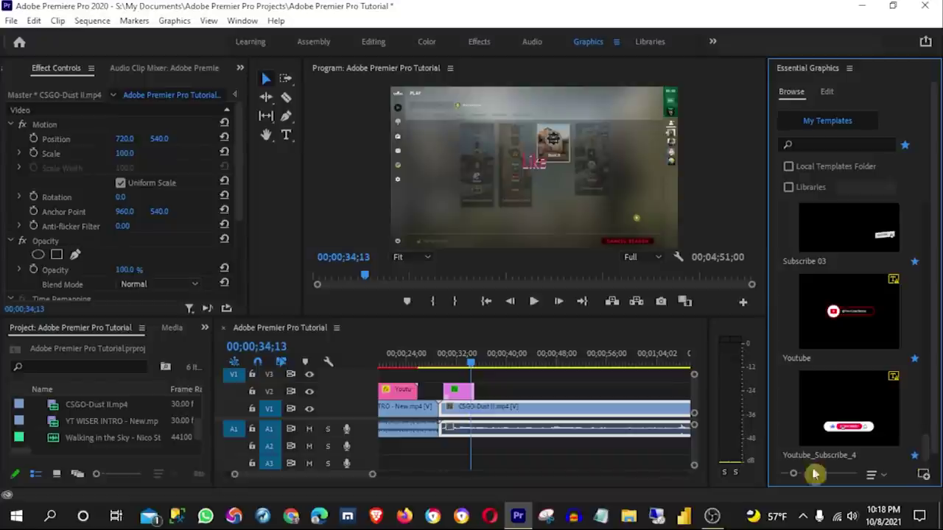
pyautogui.moveTo(852, 312); pyautogui.dragTo(485, 389)
pyautogui.click(624, 263)
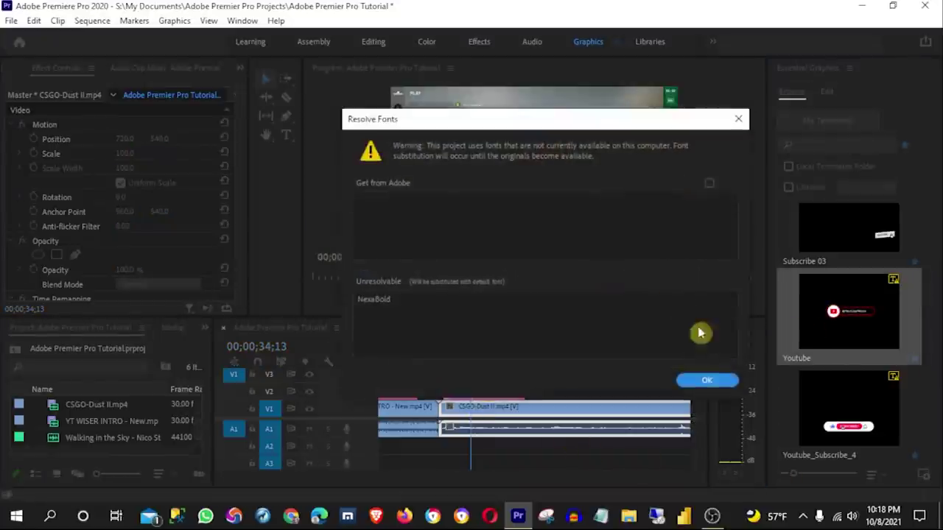
pyautogui.click(711, 381)
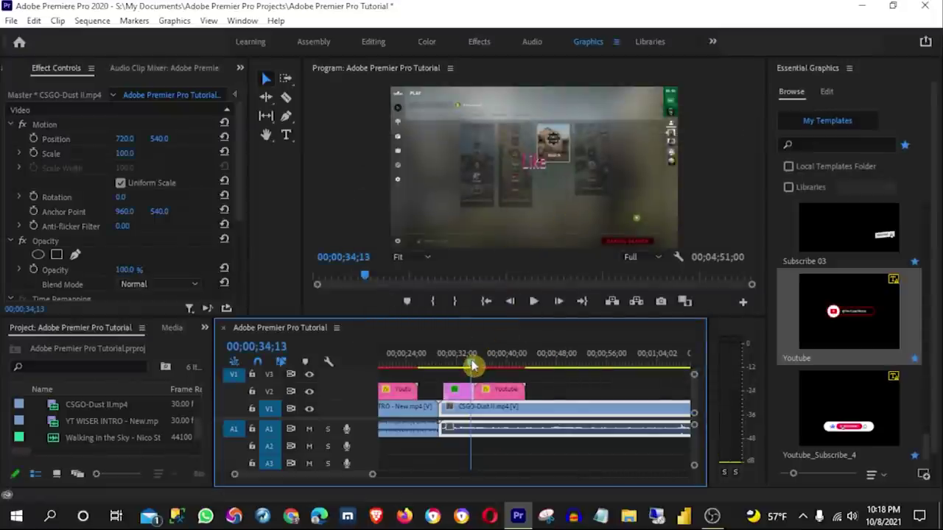
# Scrub forward to view the Youtube graphic, select it, and save the project
pyautogui.moveTo(472, 366); pyautogui.dragTo(503, 366)
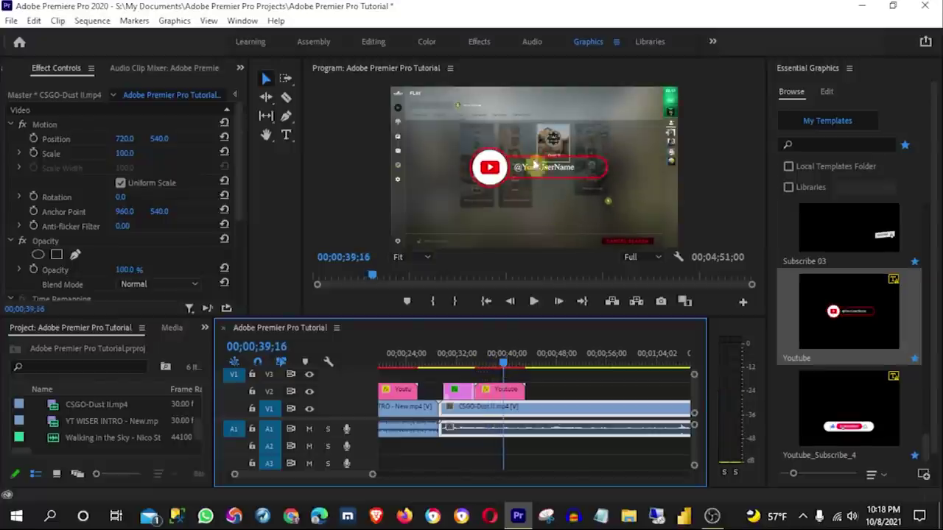
pyautogui.click(494, 392)
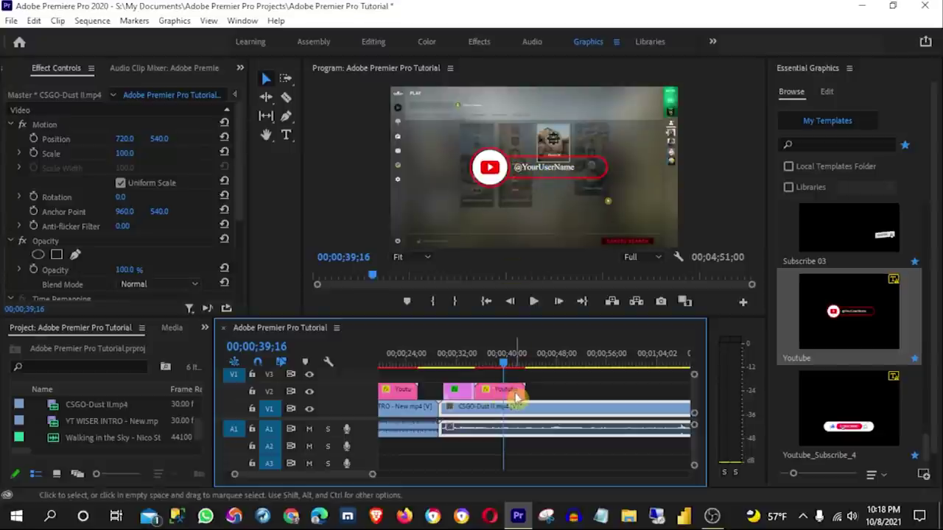
pyautogui.hotkey('ctrl', 's')
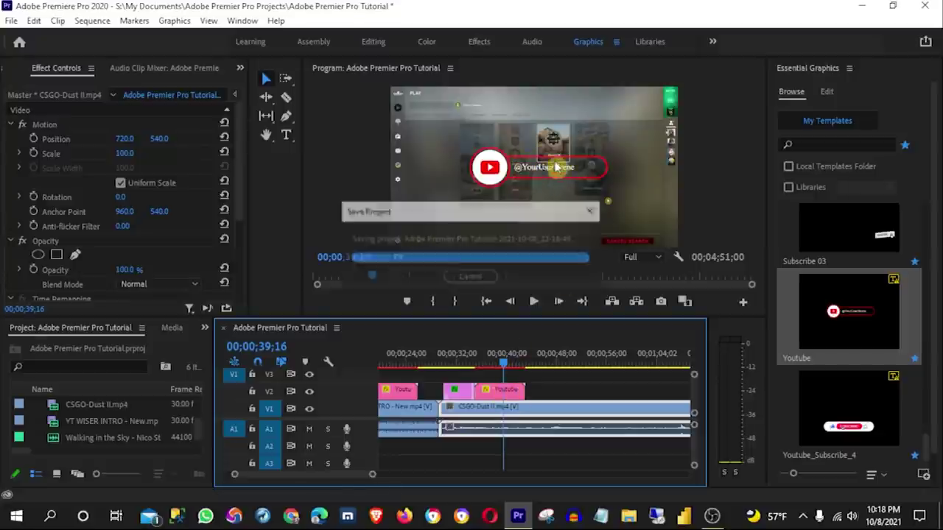
pyautogui.click(510, 396)
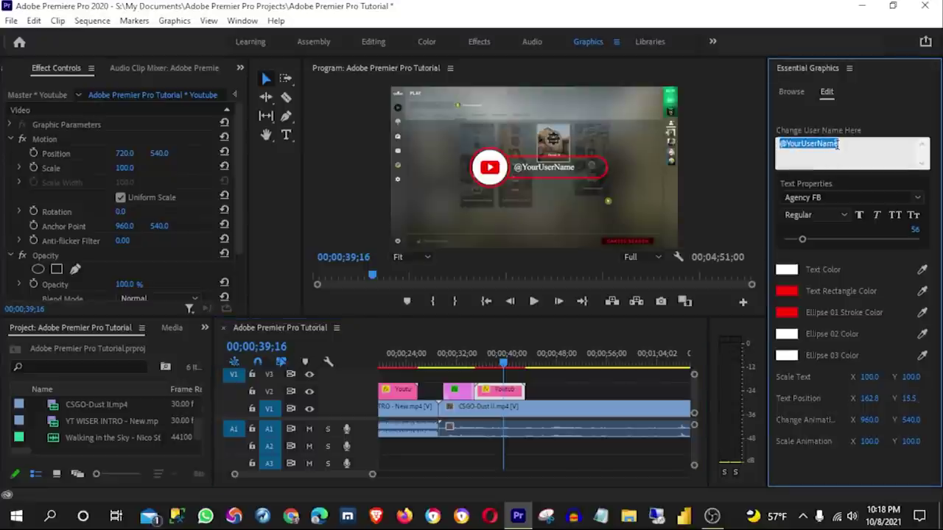
pyautogui.write('YT WISER')
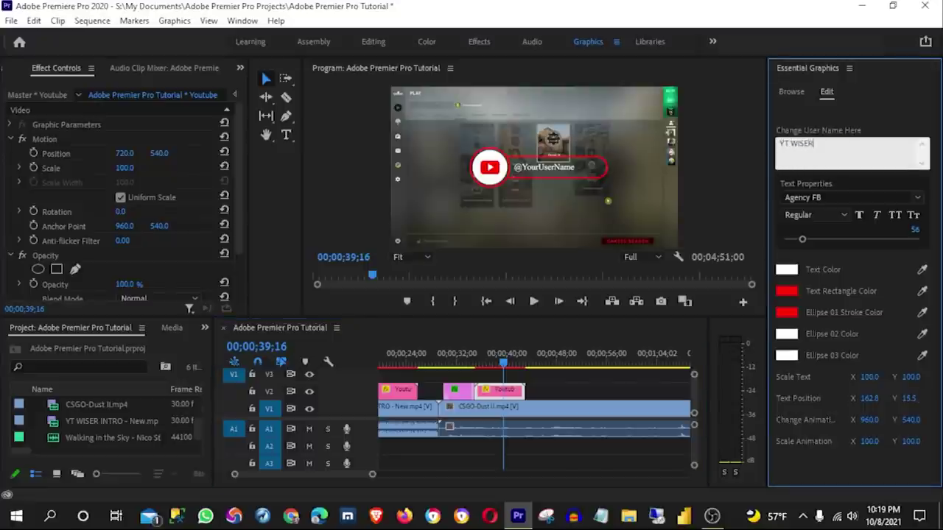
pyautogui.click(906, 105)
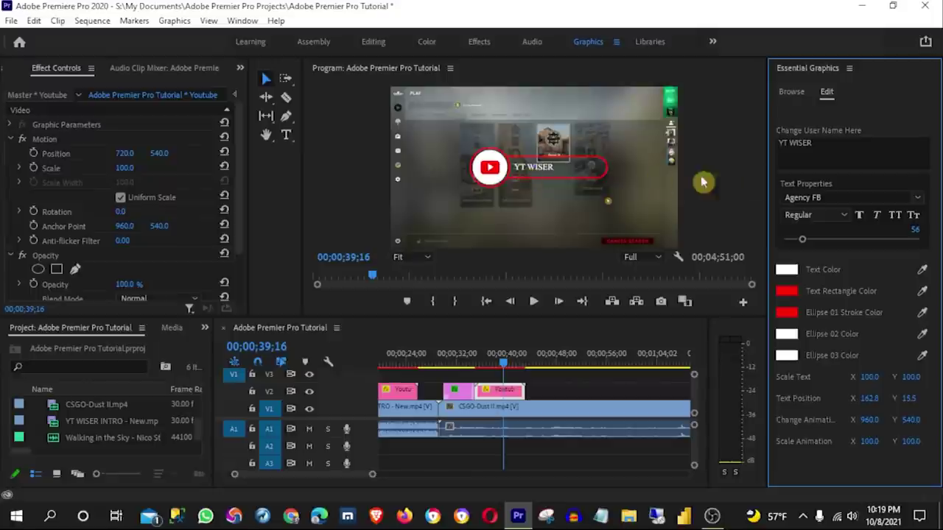
pyautogui.click(922, 204)
# Switch the YT WISER name font from Agency FB to Bauhaus 93 Regular
pyautogui.scroll(5, 823, 324)
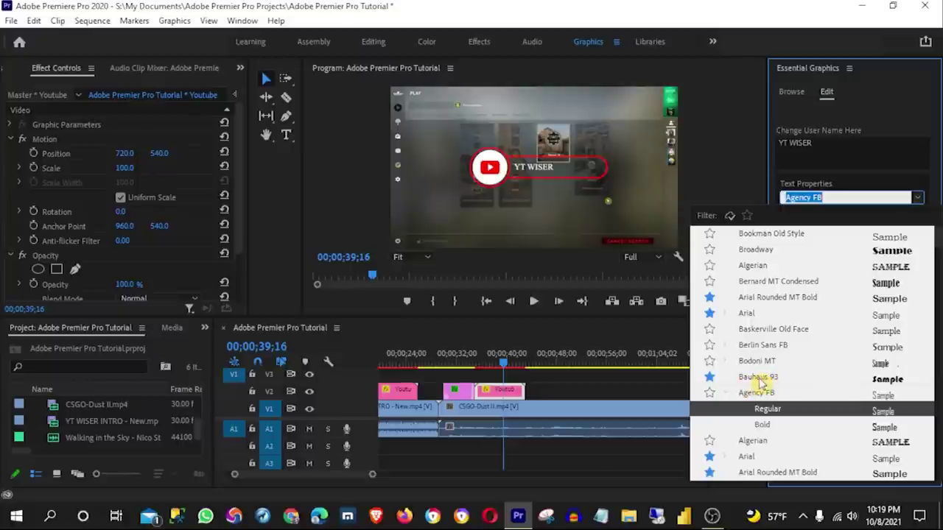
pyautogui.click(761, 377)
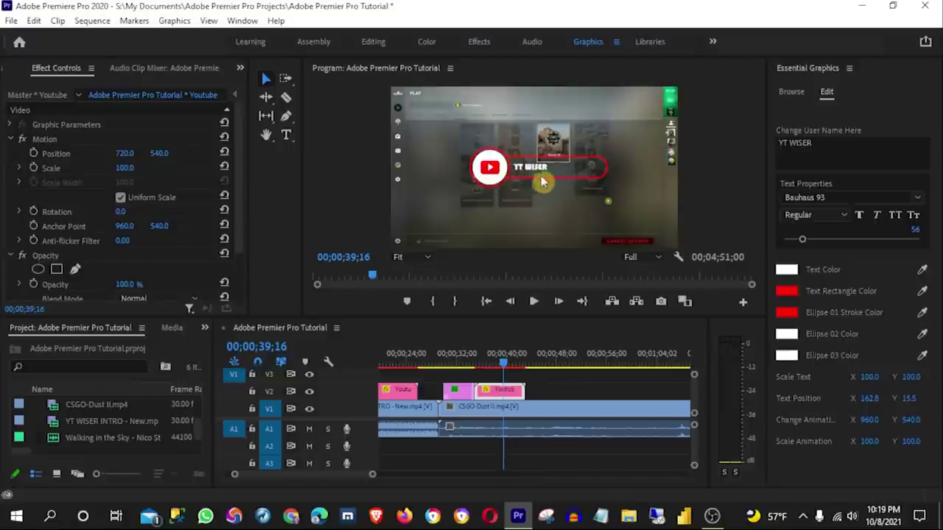
pyautogui.click(867, 378)
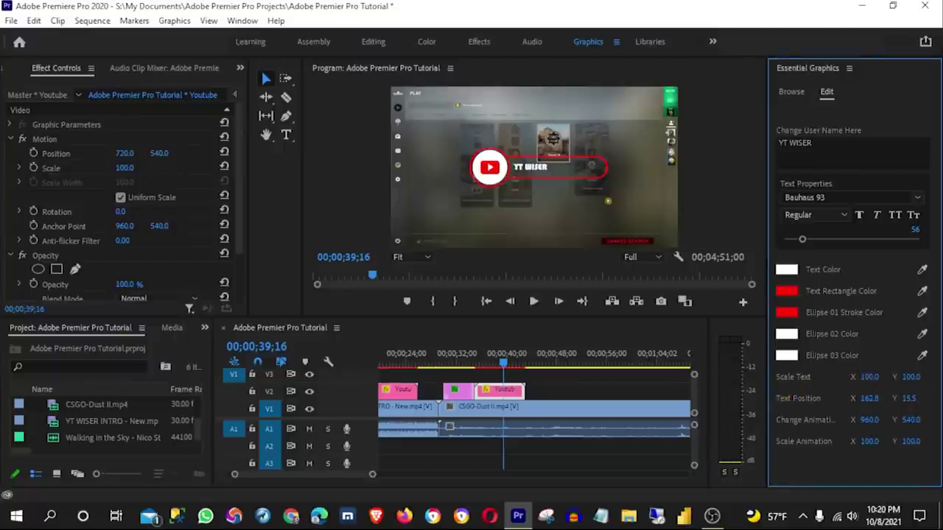
# Set the YT WISER Scale Text to 176 and play the overlay to check it
pyautogui.moveTo(869, 377); pyautogui.dragTo(886, 377)
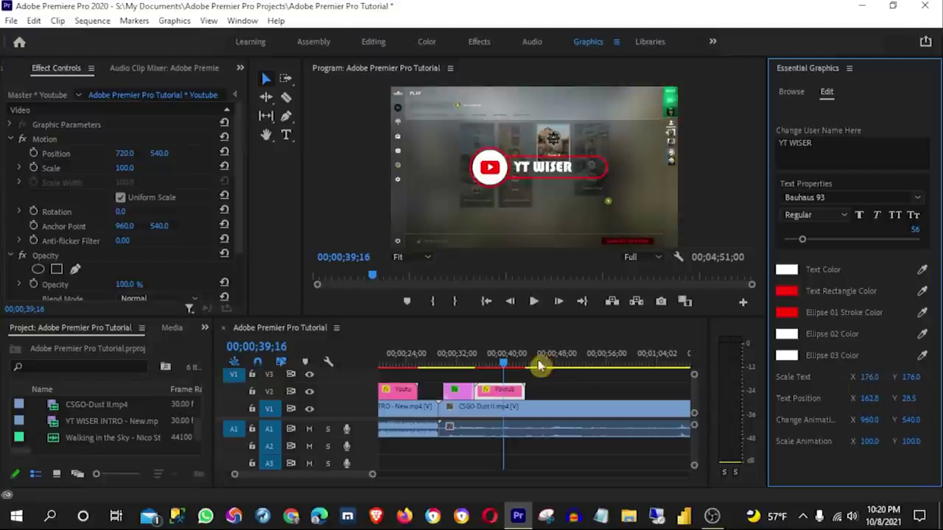
pyautogui.moveTo(504, 369); pyautogui.dragTo(473, 363)
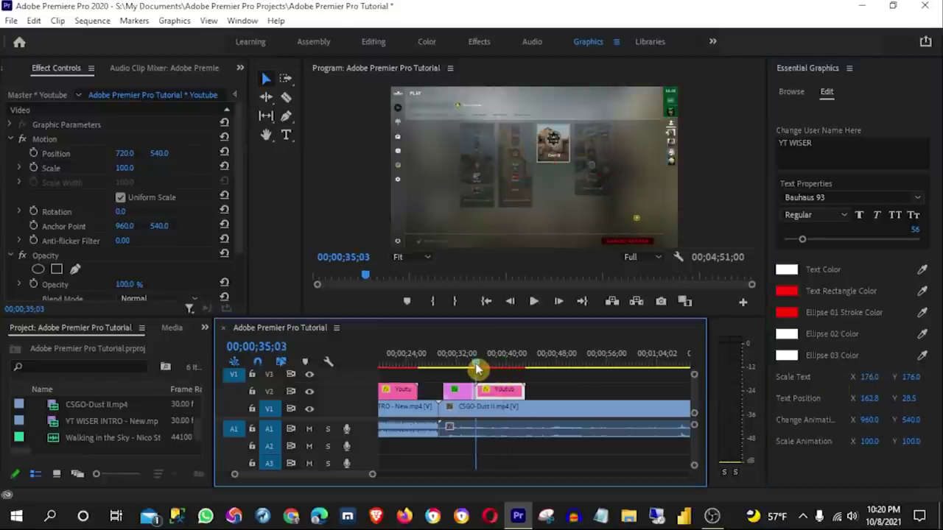
pyautogui.click(532, 304)
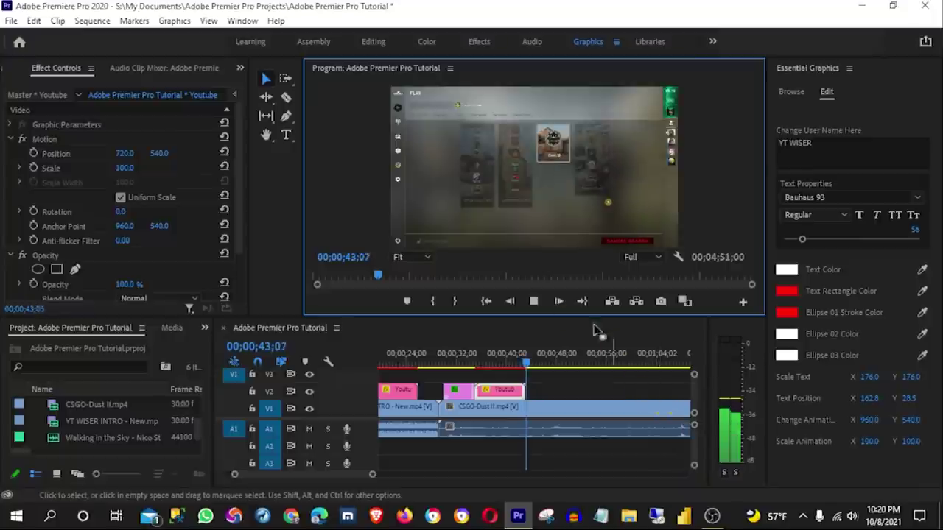
pyautogui.click(536, 303)
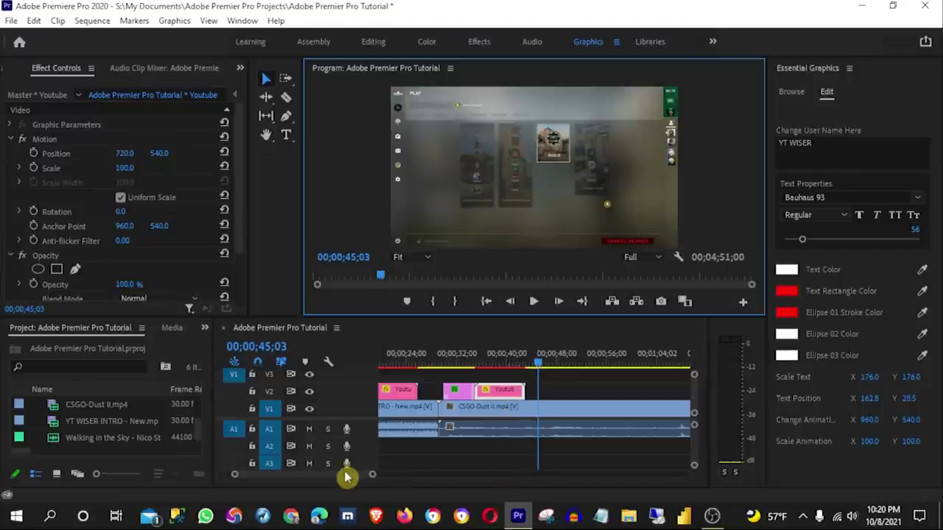
# Razor the CSGO-Dust II clip at 00;02;51;26 and delete the portion after the cut
pyautogui.moveTo(372, 478); pyautogui.dragTo(557, 490)
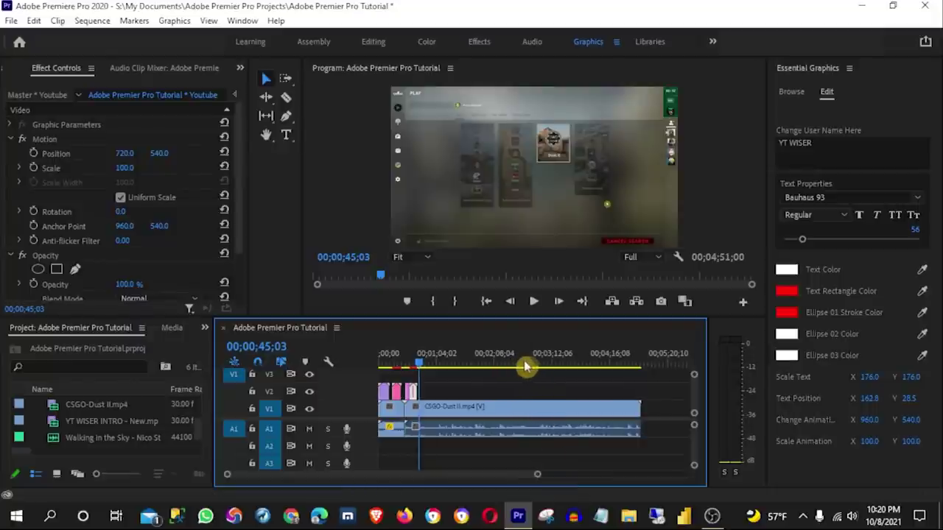
pyautogui.moveTo(419, 364); pyautogui.dragTo(538, 372)
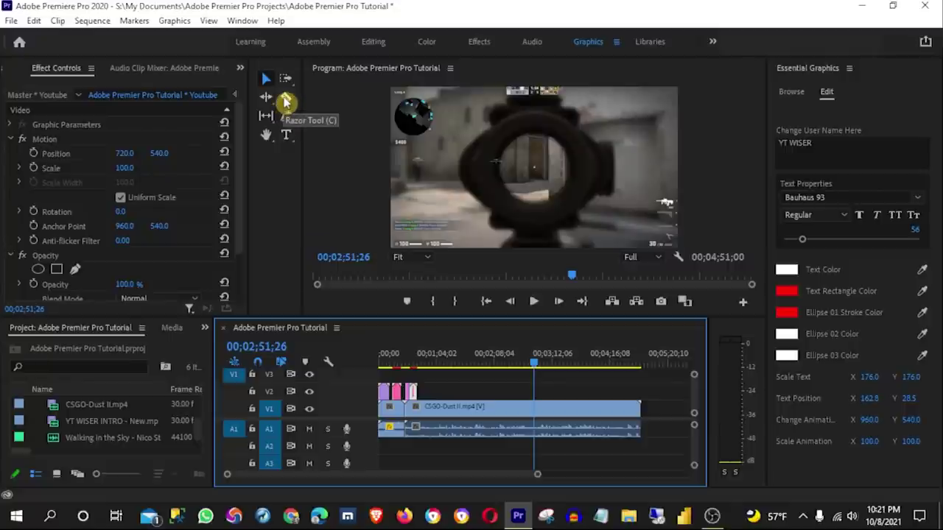
pyautogui.click(287, 102)
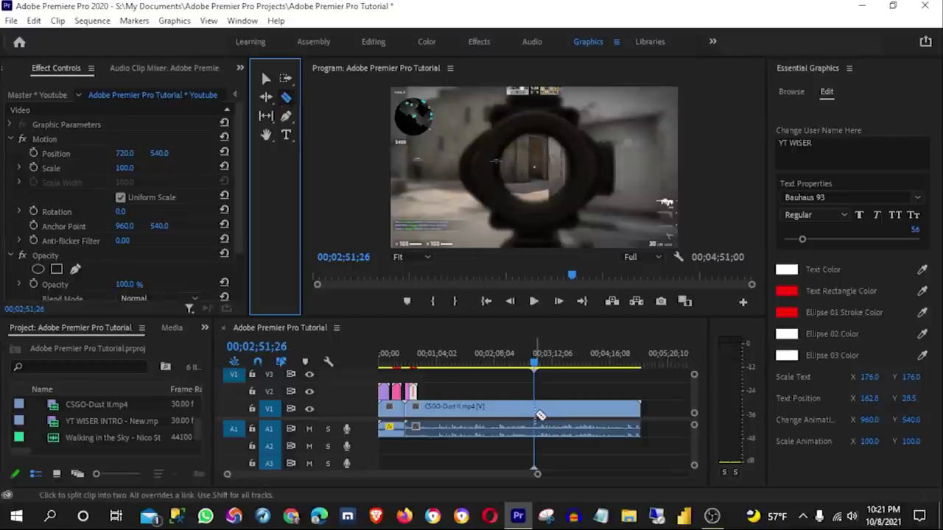
pyautogui.click(536, 413)
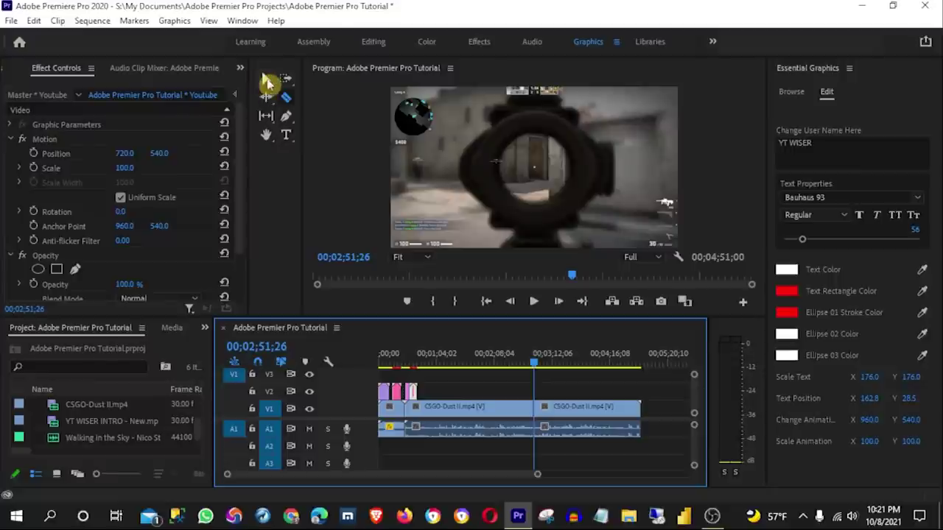
pyautogui.click(265, 84)
pyautogui.click(267, 84)
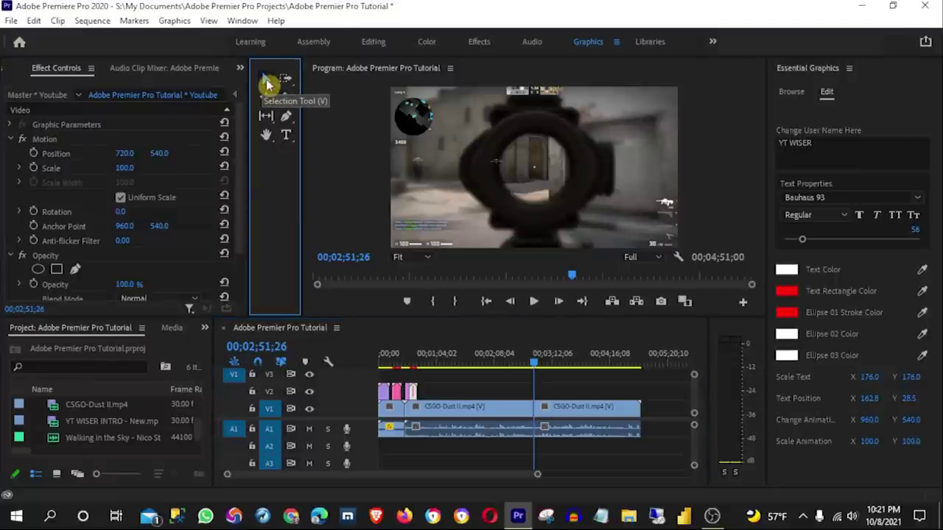
pyautogui.click(600, 416)
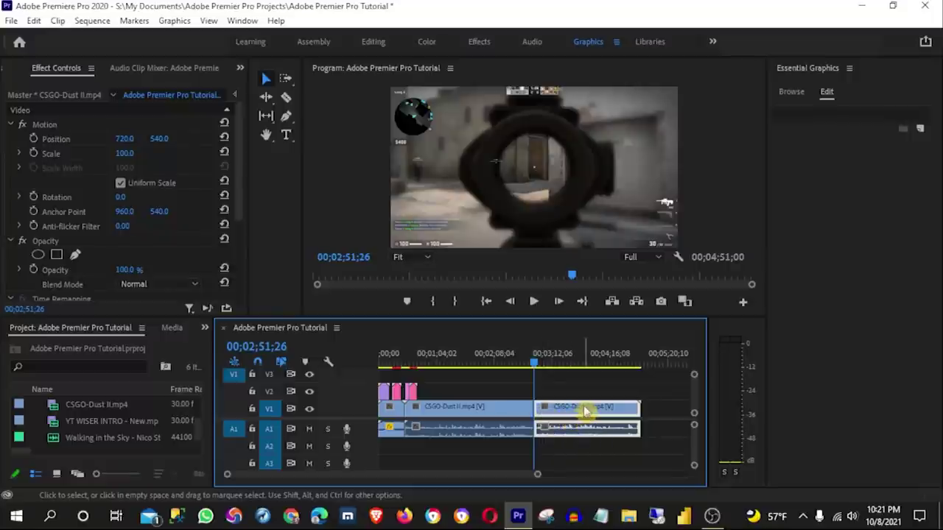
pyautogui.press('Delete')
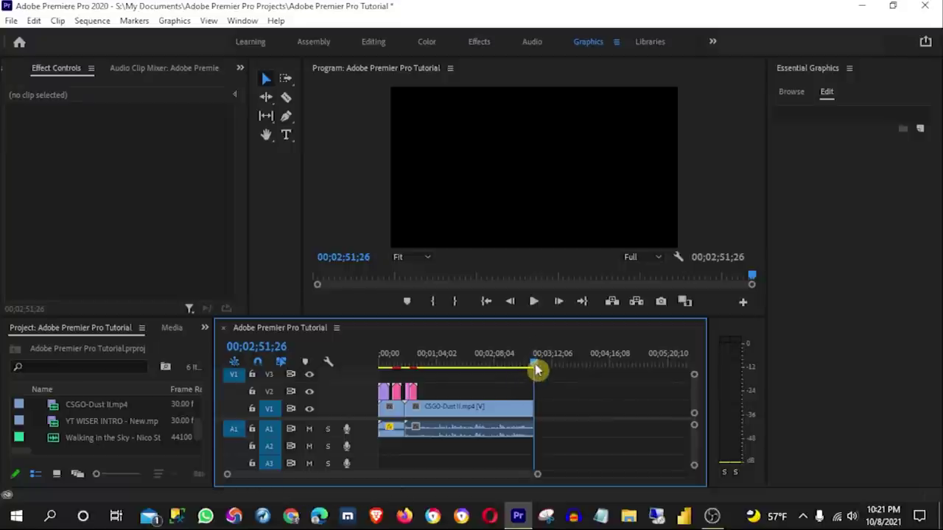
pyautogui.moveTo(536, 371)
pyautogui.mouseDown()
pyautogui.moveTo(447, 381)
pyautogui.moveTo(467, 378)
pyautogui.mouseUp()
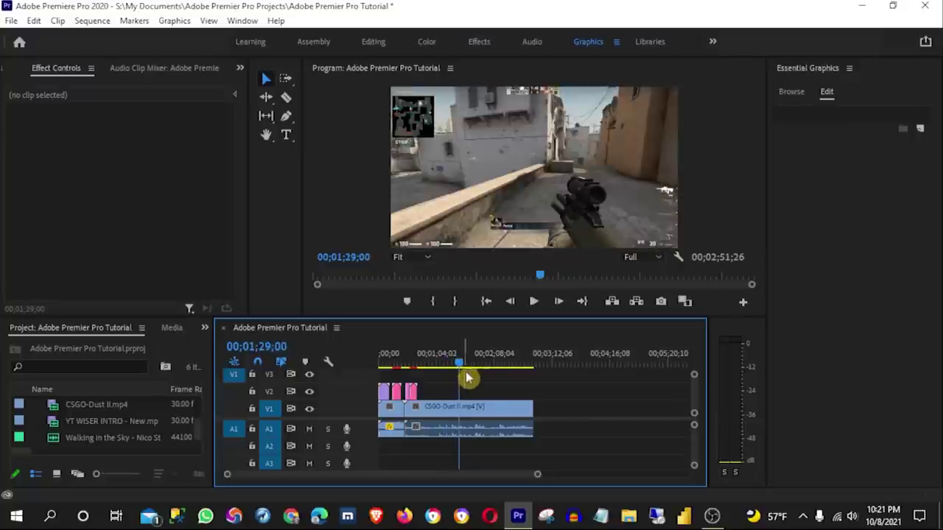
pyautogui.click(531, 302)
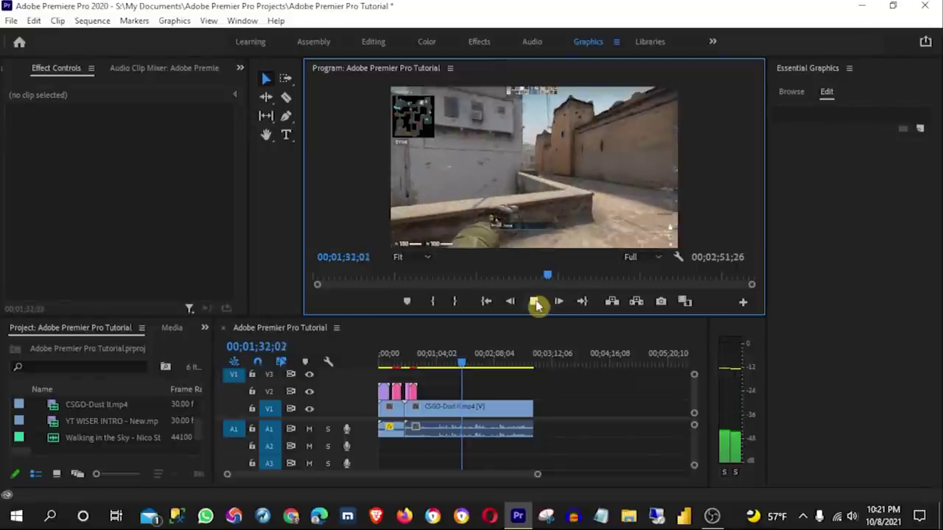
pyautogui.click(536, 304)
pyautogui.click(467, 481)
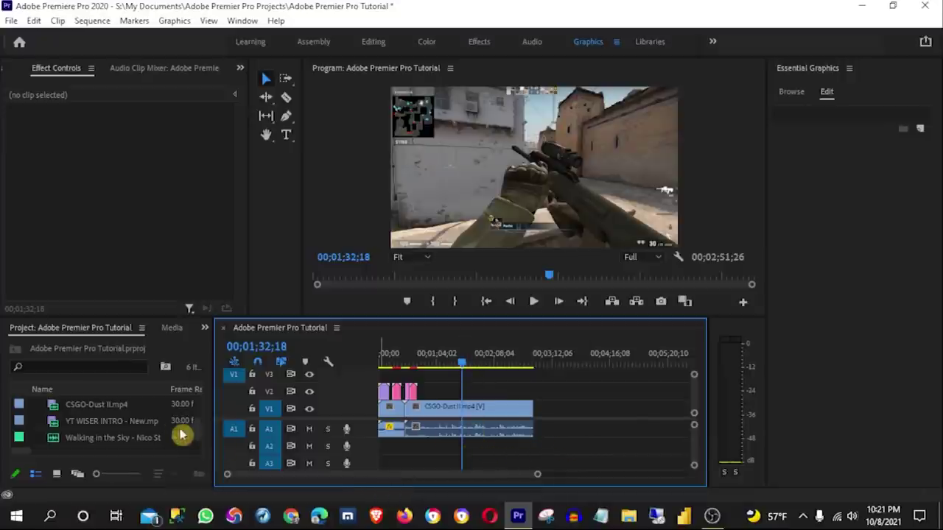
pyautogui.click(50, 440)
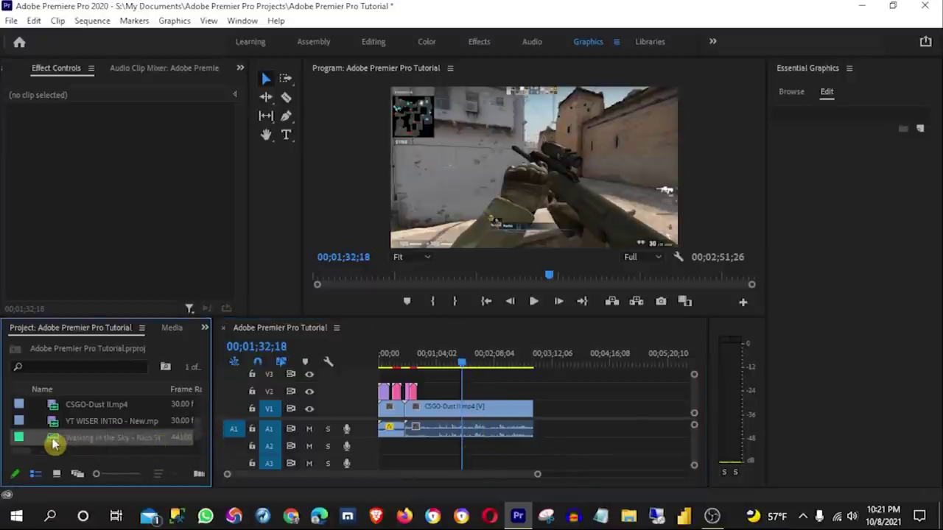
pyautogui.moveTo(61, 442)
pyautogui.mouseDown()
pyautogui.moveTo(475, 455)
pyautogui.moveTo(469, 449)
pyautogui.mouseUp()
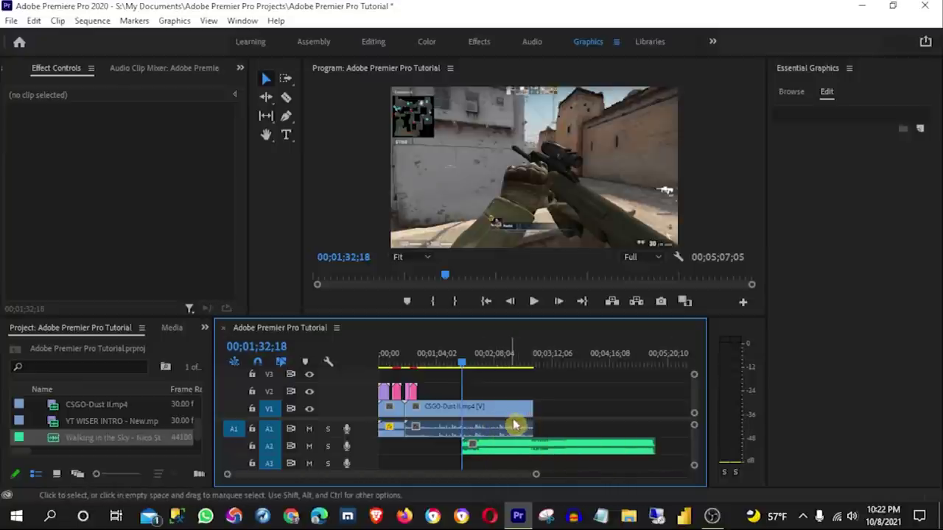
# Cut the Walking in the Sky music on A2 where the gameplay ends and delete the overhang
pyautogui.moveTo(463, 365); pyautogui.dragTo(534, 373)
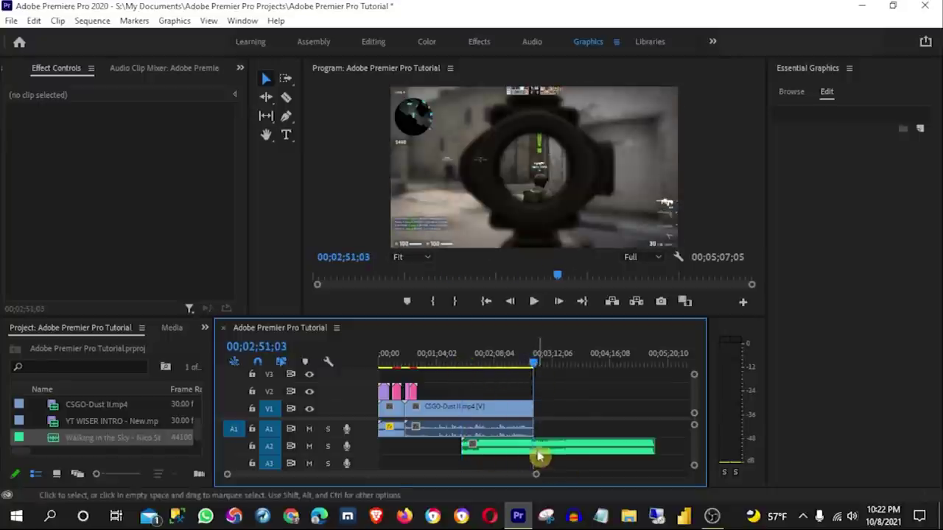
pyautogui.moveTo(536, 365); pyautogui.dragTo(514, 364)
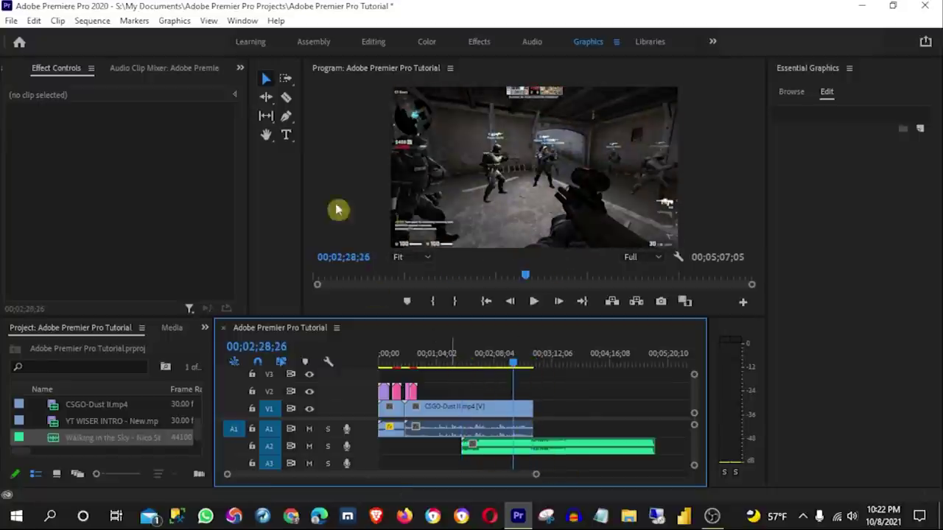
pyautogui.click(286, 103)
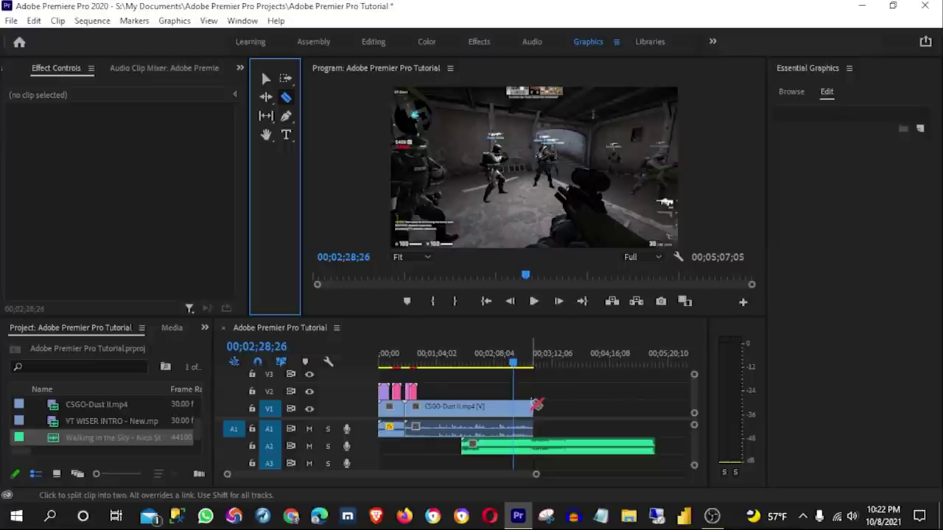
pyautogui.click(537, 447)
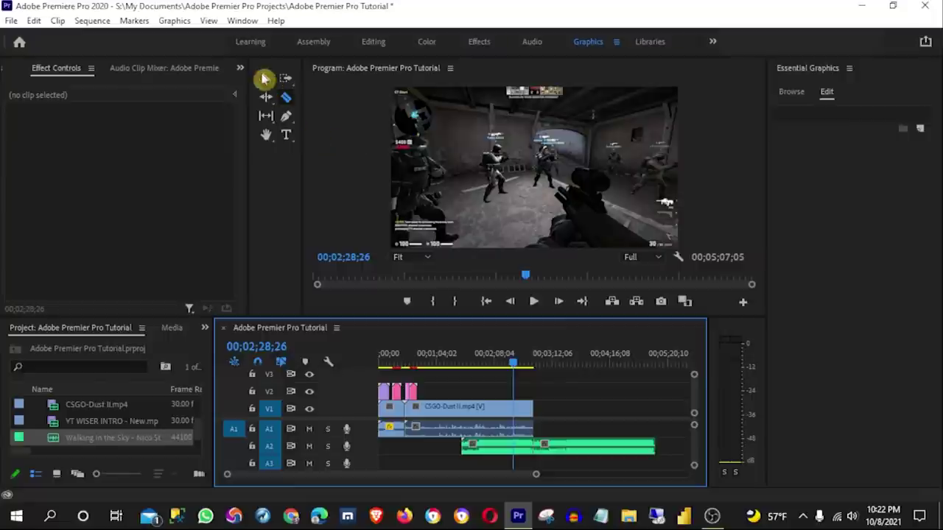
pyautogui.click(265, 79)
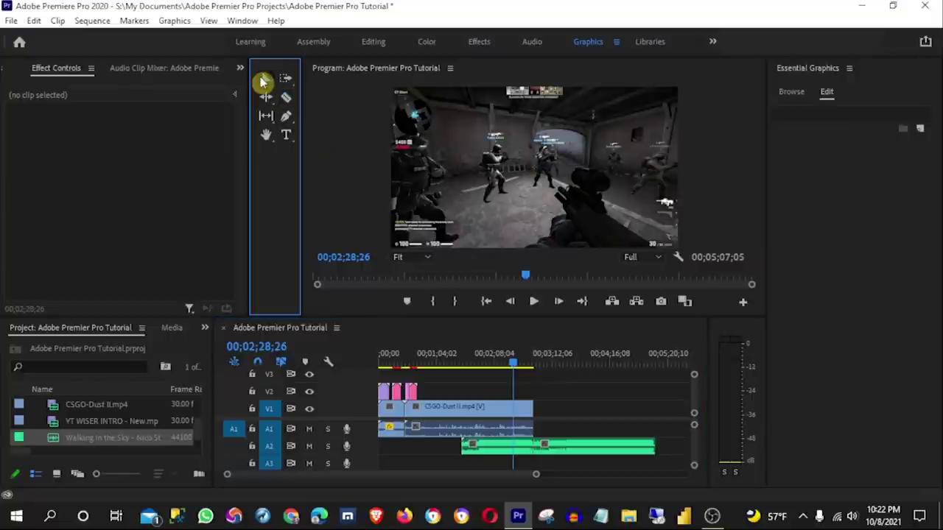
pyautogui.click(600, 457)
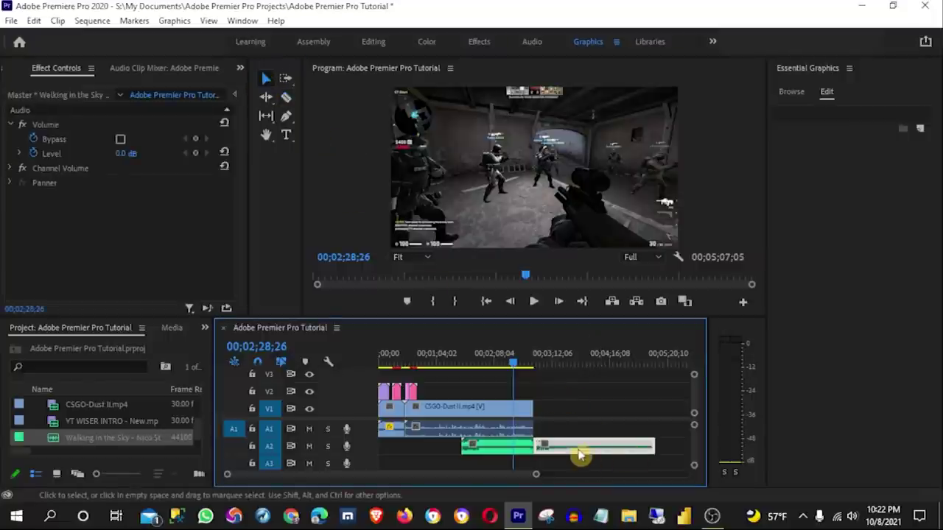
pyautogui.press('Delete')
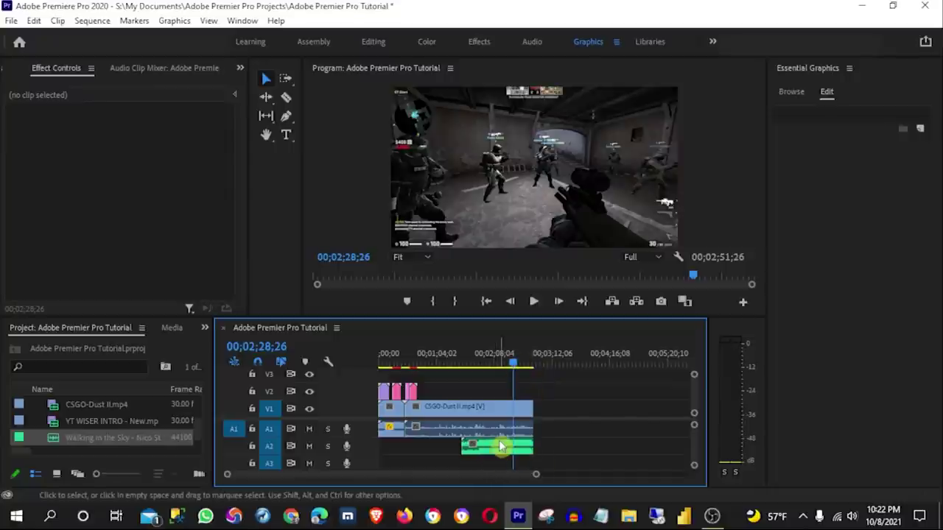
pyautogui.moveTo(513, 370); pyautogui.dragTo(504, 370)
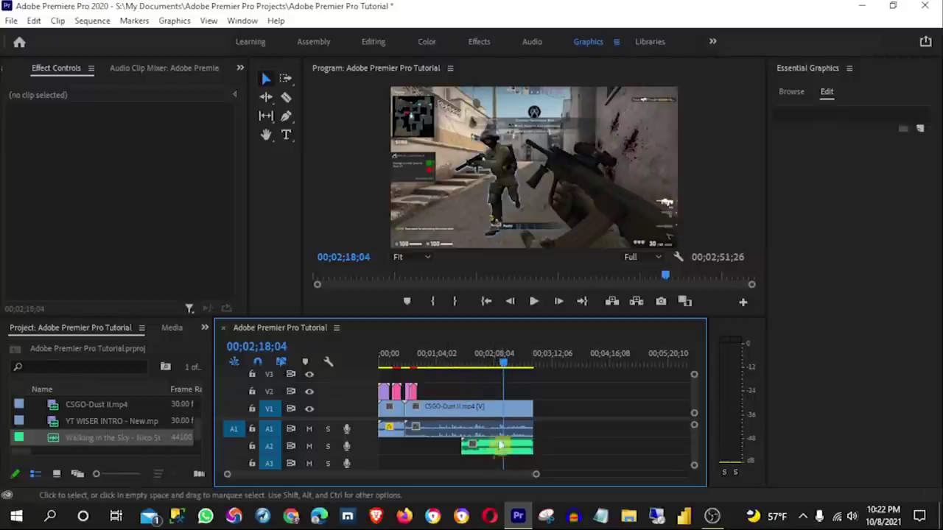
pyautogui.moveTo(505, 368); pyautogui.dragTo(447, 374)
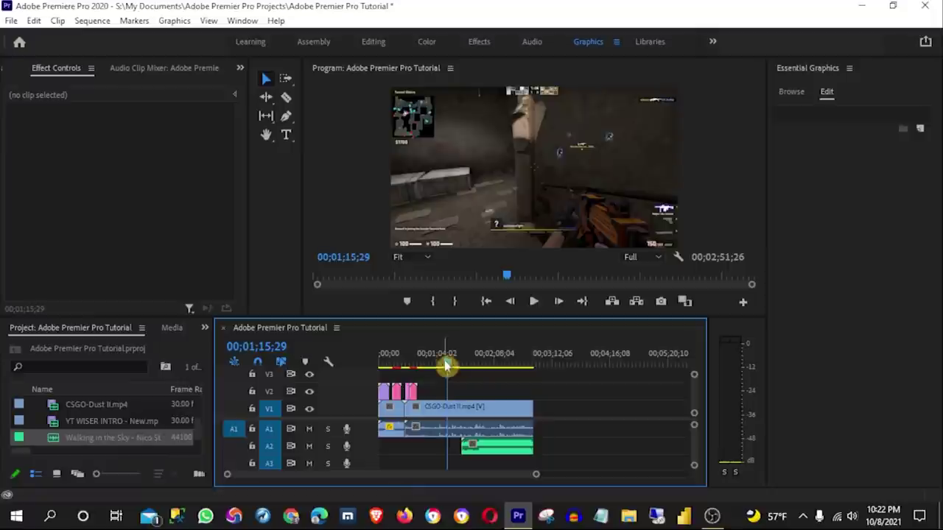
pyautogui.click(508, 452)
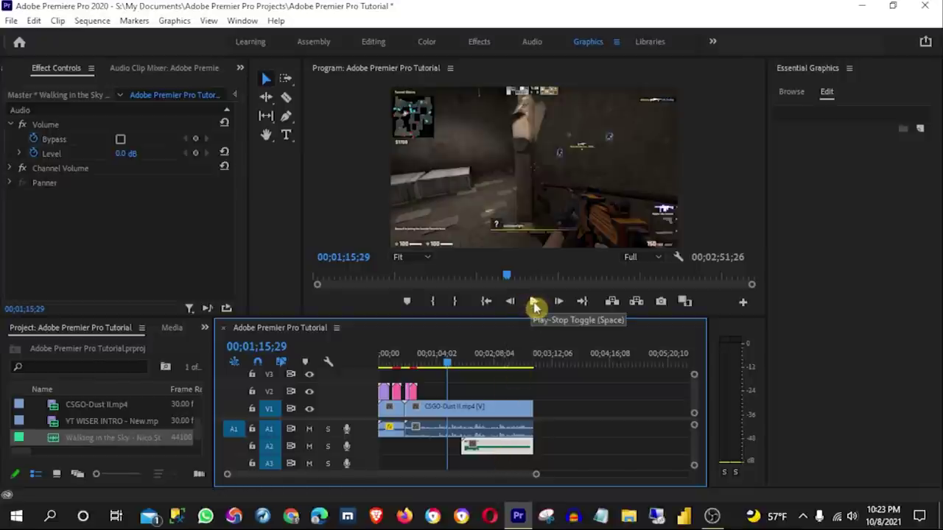
pyautogui.click(535, 305)
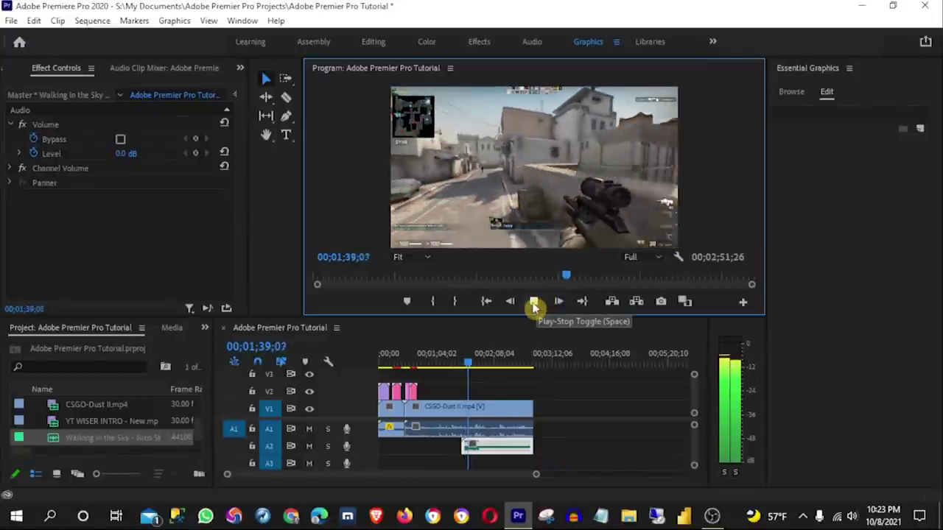
pyautogui.click(534, 305)
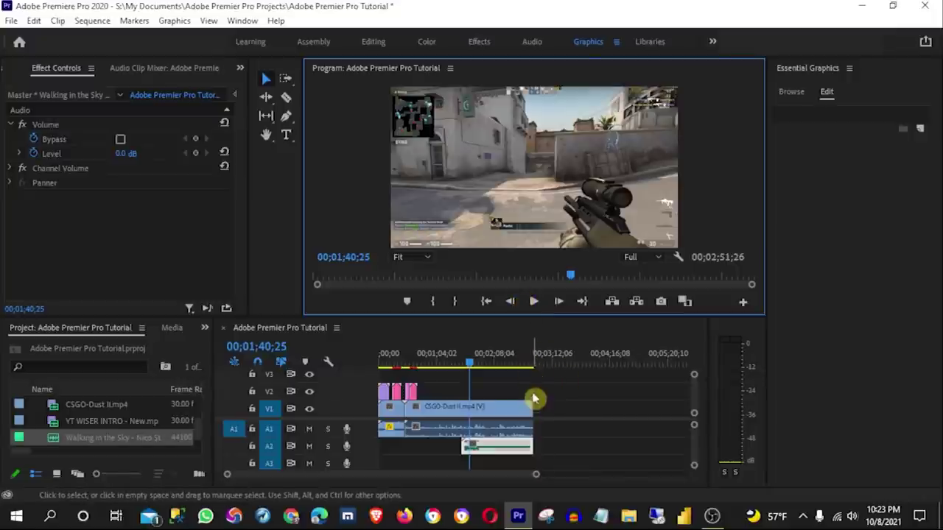
pyautogui.click(490, 447)
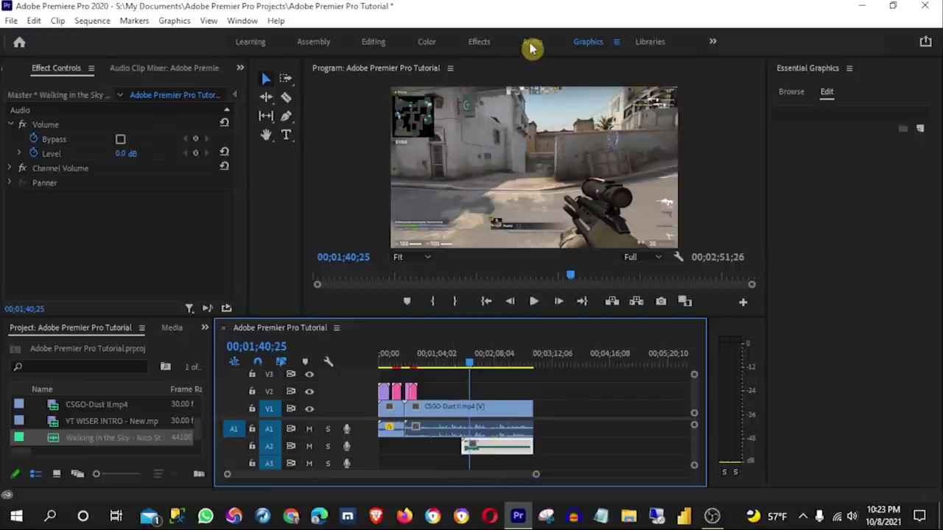
pyautogui.click(531, 42)
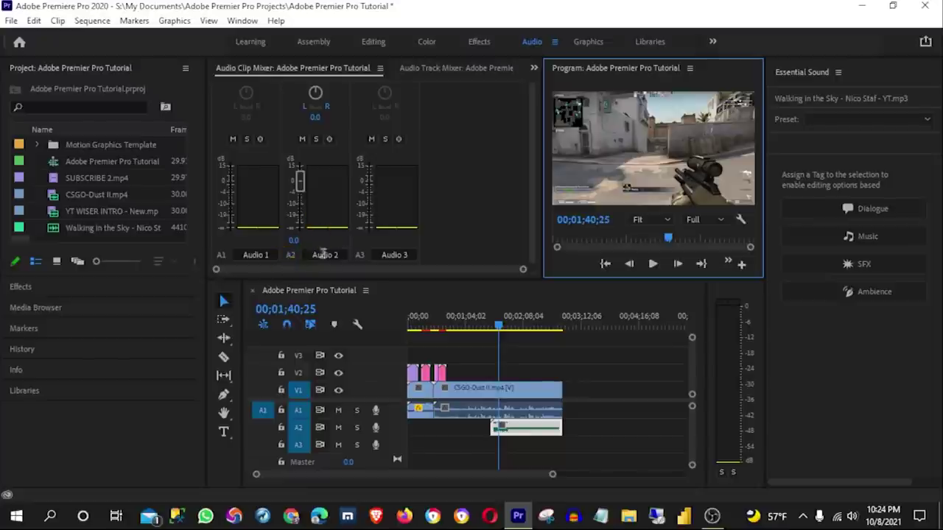
# Target the A2 music track and select the Walking in the Sky music clip
pyautogui.click(299, 433)
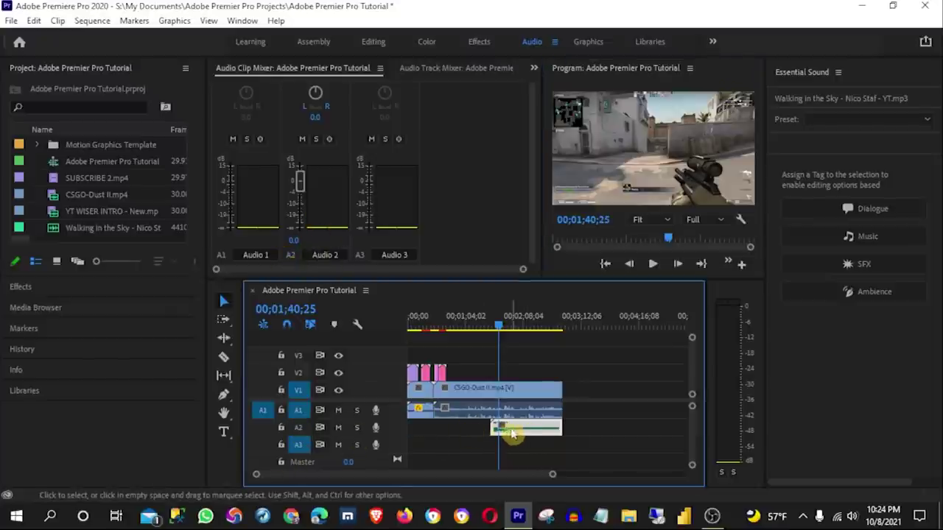
pyautogui.click(302, 435)
pyautogui.click(299, 428)
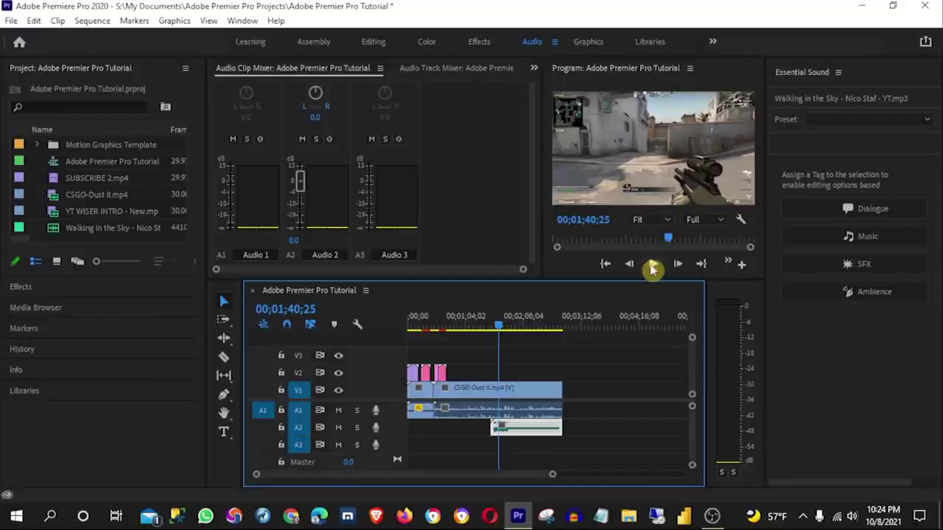
pyautogui.click(525, 437)
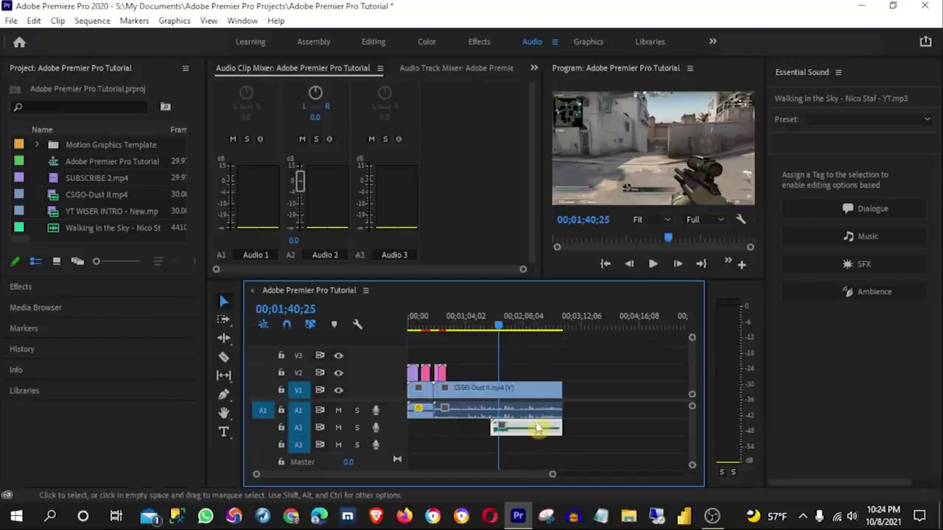
# During playback, lower the Audio 2 music to -26.6 dB and raise Audio 1 gameplay to 8.2
pyautogui.click(653, 264)
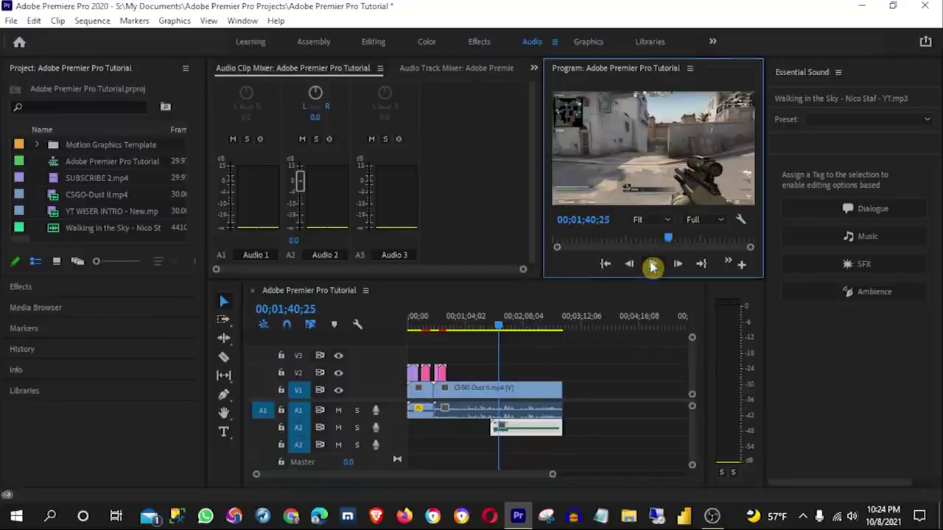
pyautogui.moveTo(300, 181); pyautogui.dragTo(304, 232)
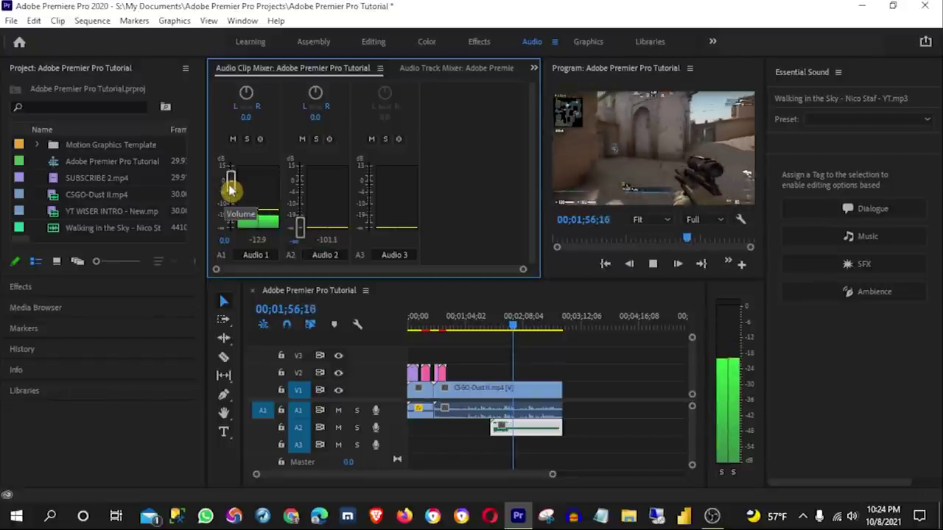
pyautogui.moveTo(231, 190); pyautogui.dragTo(231, 183)
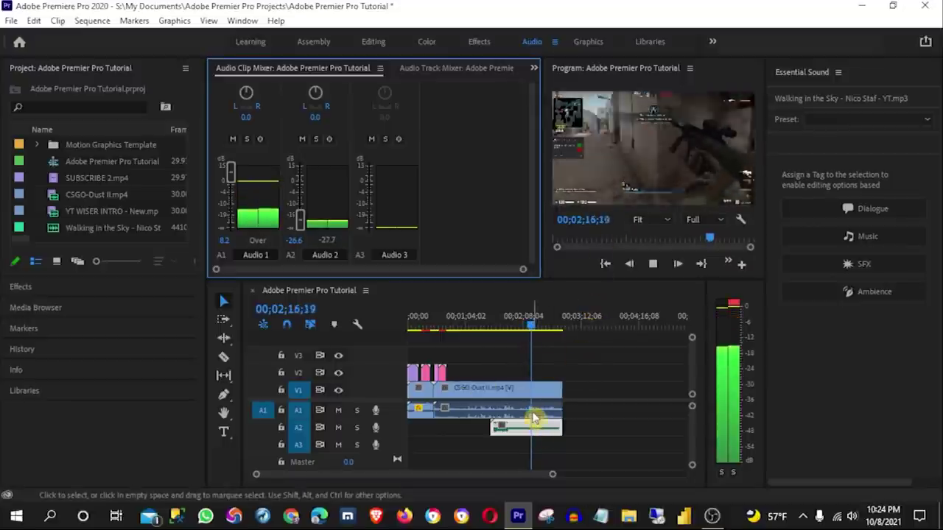
pyautogui.click(654, 265)
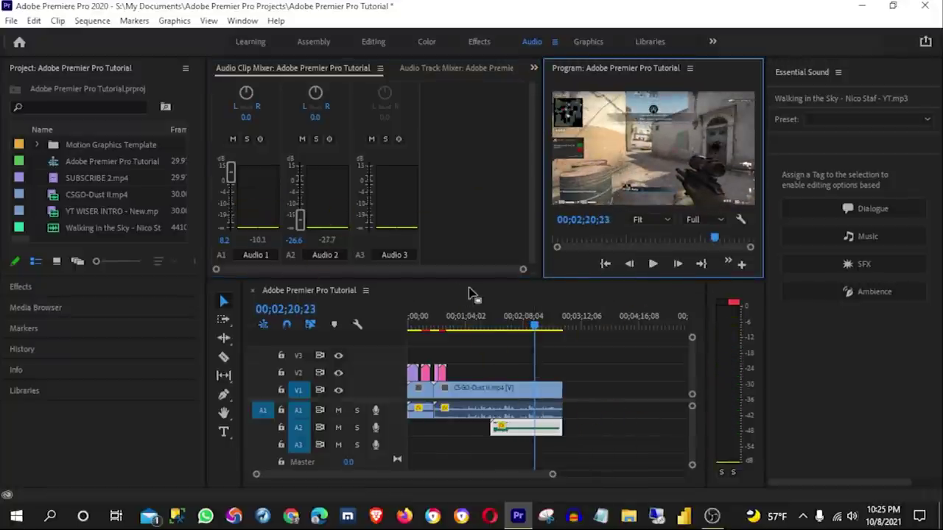
pyautogui.click(370, 44)
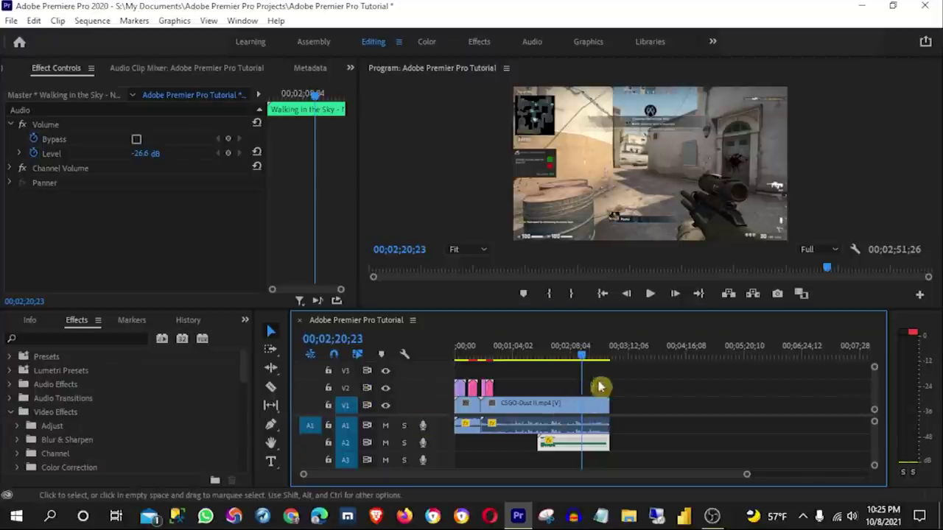
# Move the playhead back to 00;01;32;02 and switch to the Graphics workspace
pyautogui.moveTo(582, 358); pyautogui.dragTo(546, 369)
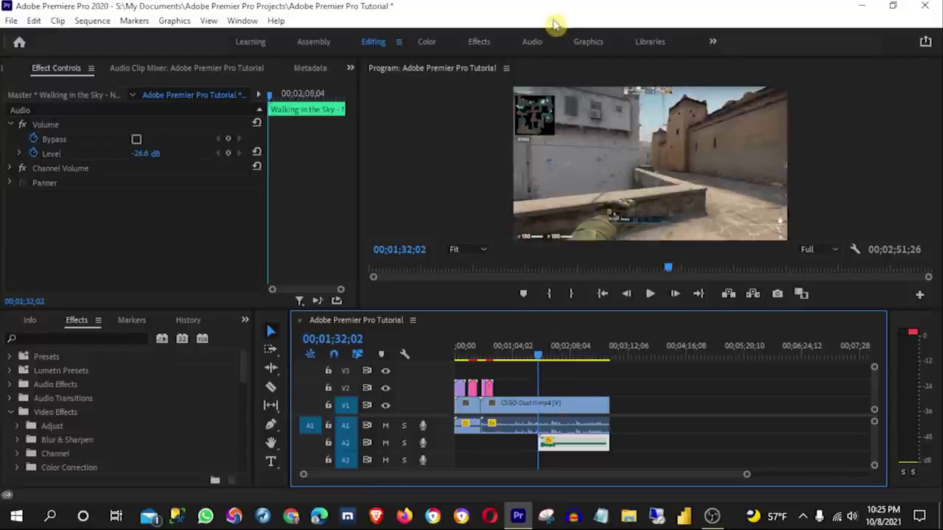
pyautogui.click(589, 45)
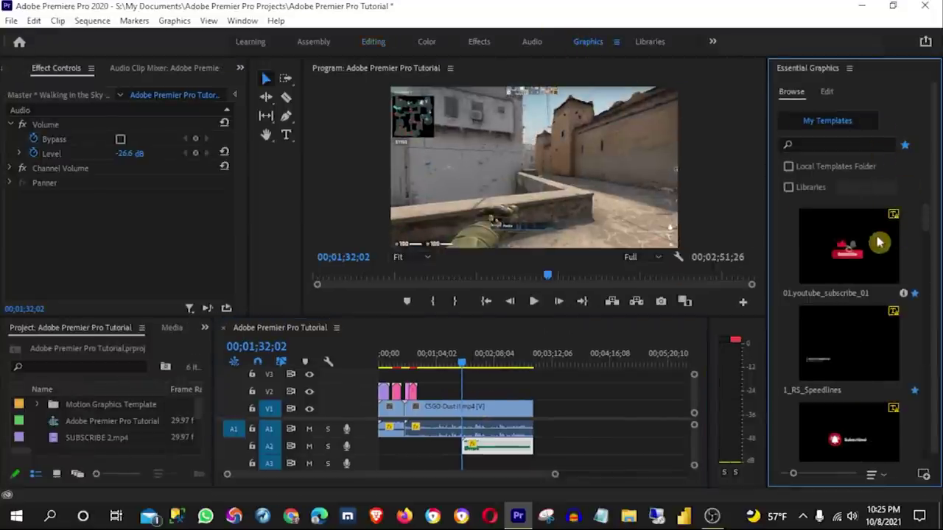
# Drop the Bold Title template at 00;01;32;02 above the gameplay and dismiss the font warnings
pyautogui.scroll(-2, 870, 358)
pyautogui.scroll(-2, 869, 359)
pyautogui.scroll(-3, 890, 350)
pyautogui.scroll(-2, 889, 355)
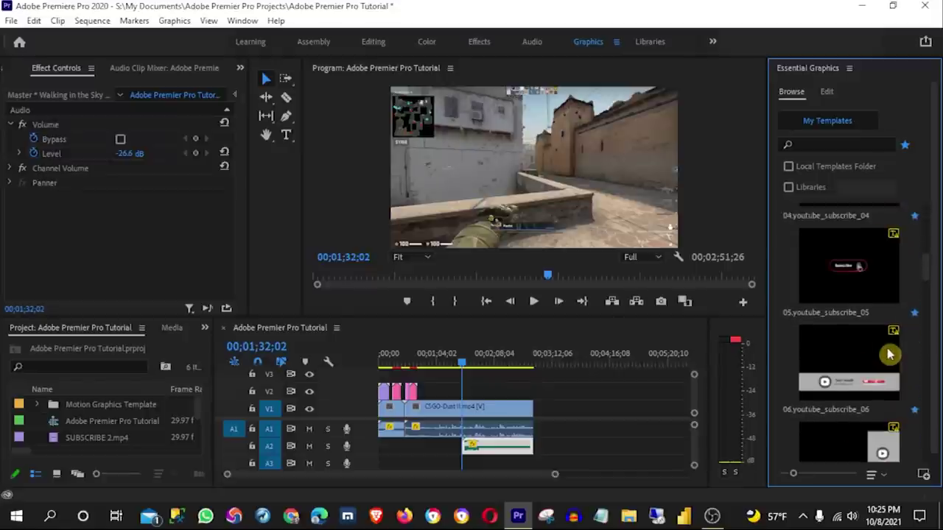
pyautogui.scroll(-3, 889, 355)
pyautogui.scroll(-3, 889, 355)
pyautogui.scroll(-3, 890, 355)
pyautogui.scroll(-4, 886, 349)
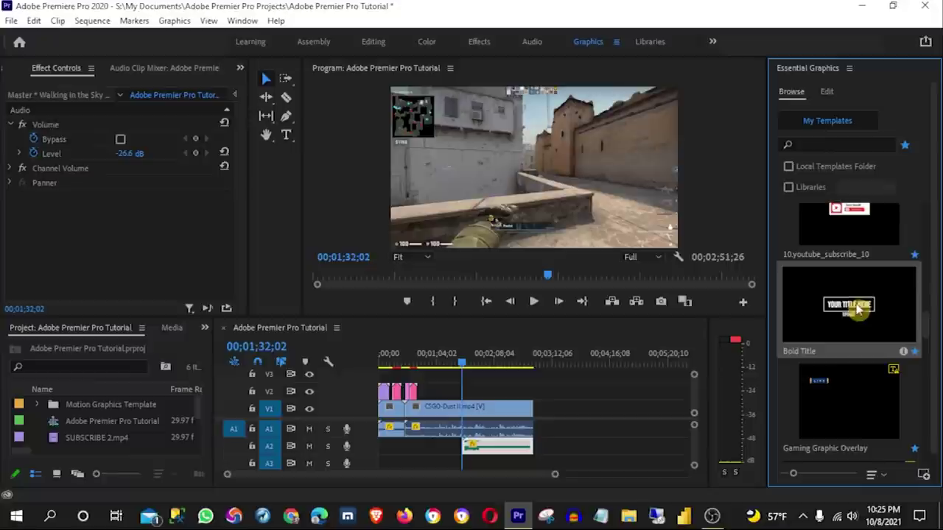
pyautogui.moveTo(478, 390); pyautogui.dragTo(472, 391)
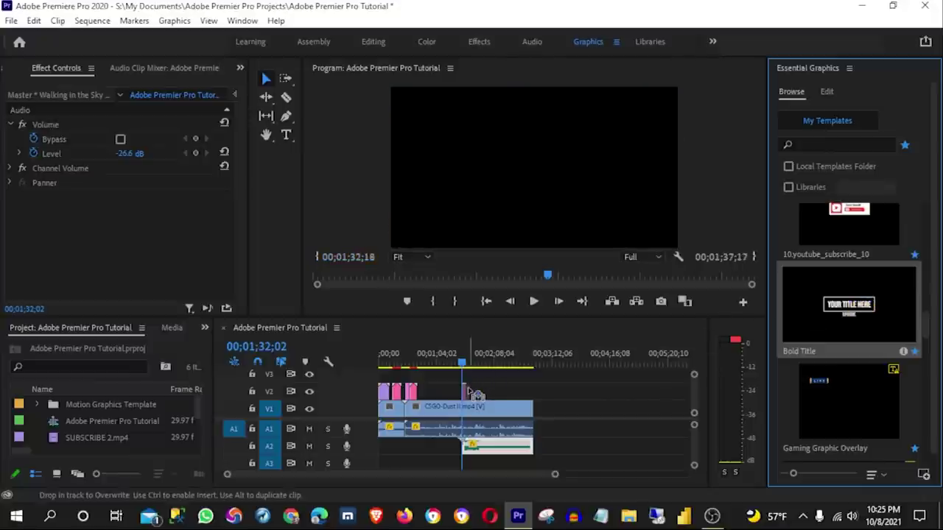
pyautogui.click(624, 267)
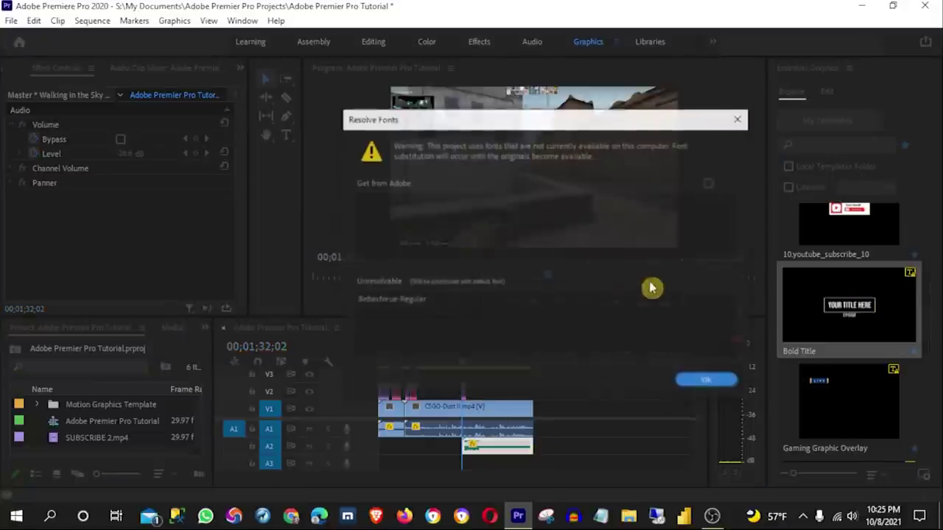
pyautogui.click(706, 381)
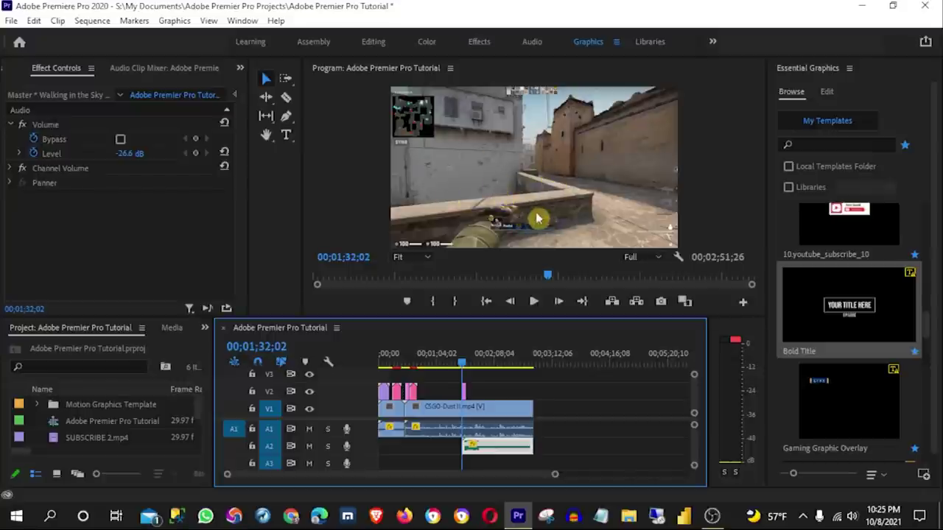
# Zoom the timeline in around the new Bold Title clip and select it
pyautogui.click(558, 464)
pyautogui.moveTo(553, 476); pyautogui.dragTo(391, 479)
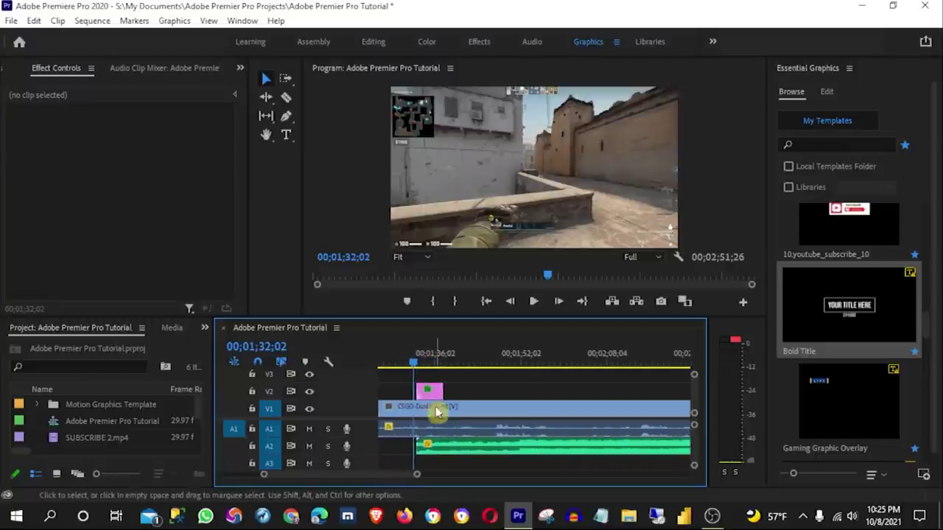
pyautogui.click(430, 395)
# At 01;35;18, change the main title text to the player's name followed by 'playing'
pyautogui.click(415, 369)
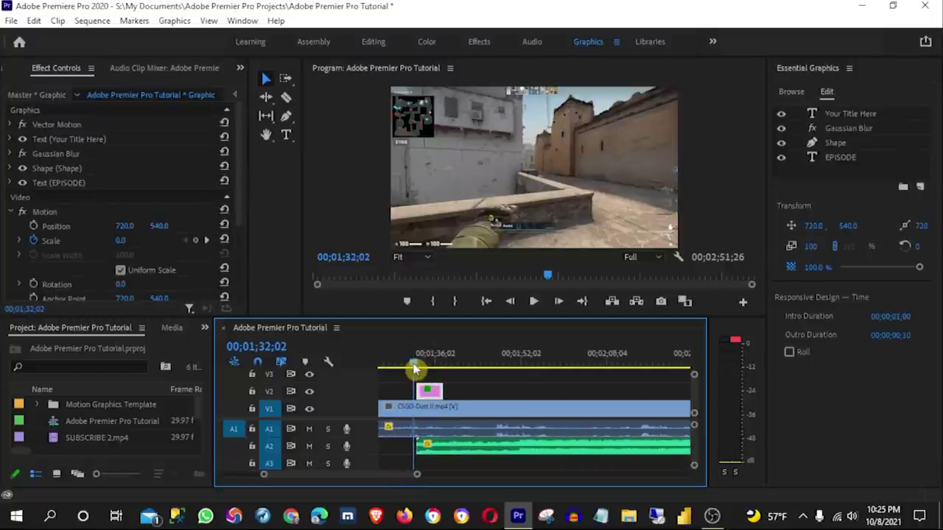
pyautogui.moveTo(415, 369); pyautogui.dragTo(433, 369)
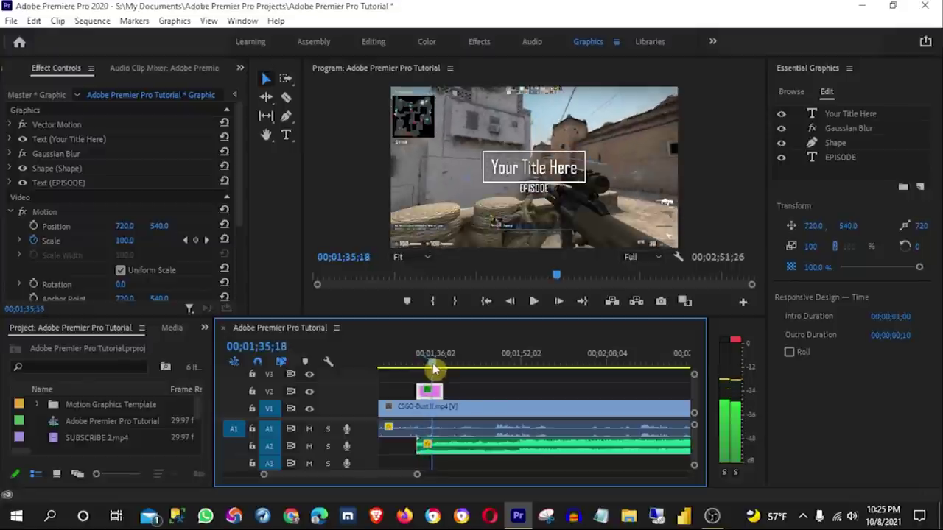
pyautogui.moveTo(433, 369); pyautogui.dragTo(432, 369)
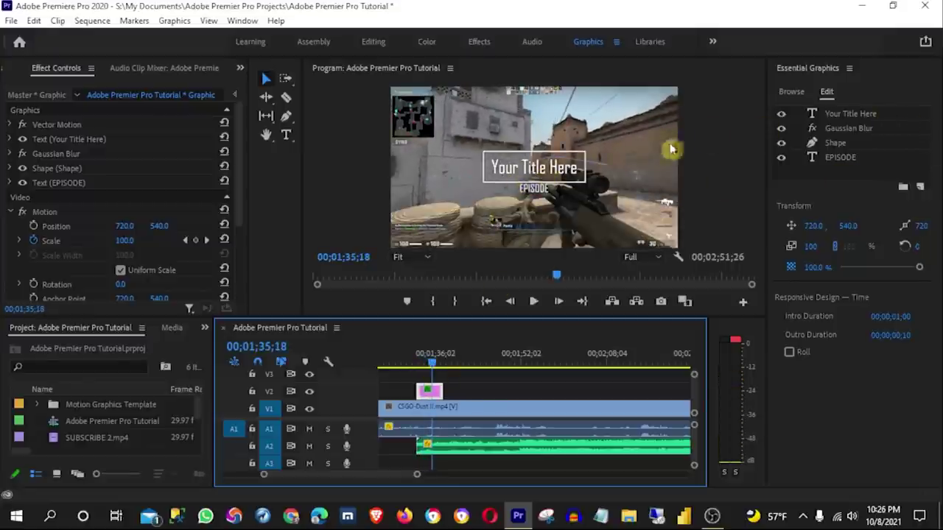
pyautogui.click(853, 120)
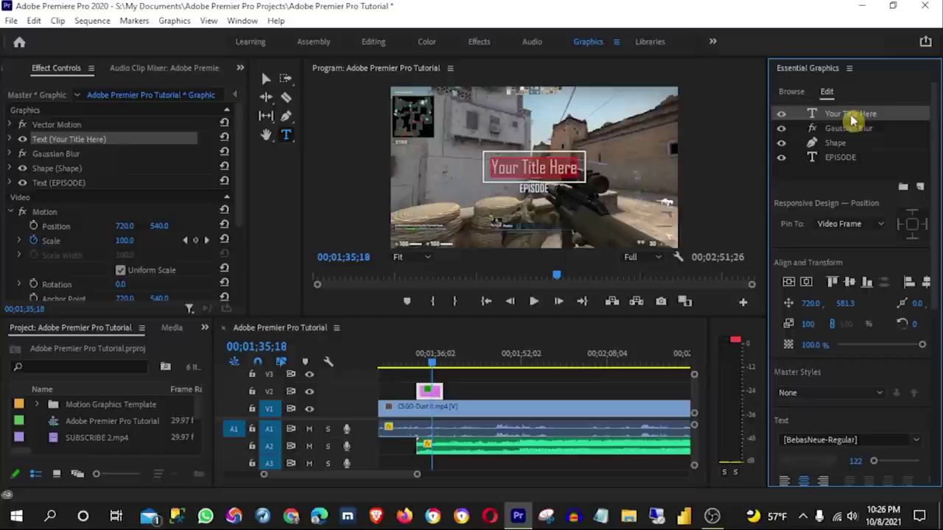
pyautogui.doubleClick(851, 120)
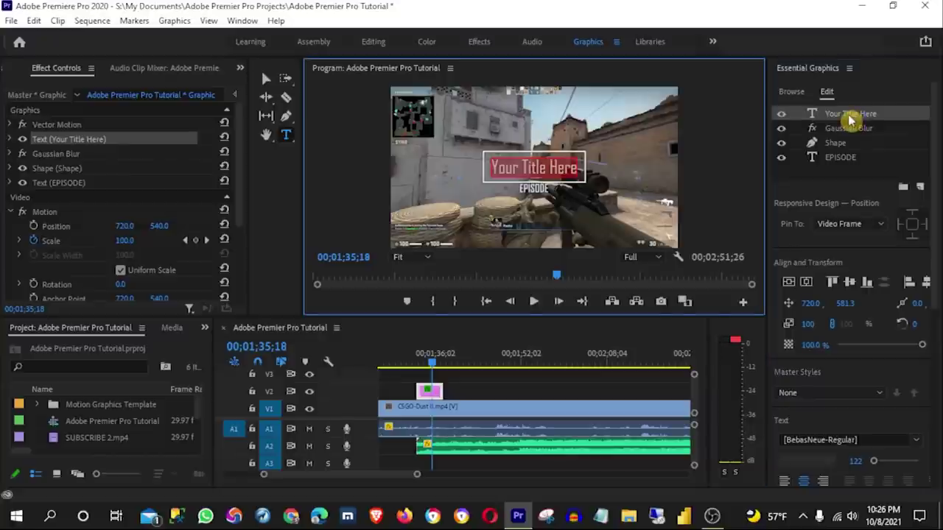
pyautogui.write('Yasser playing')
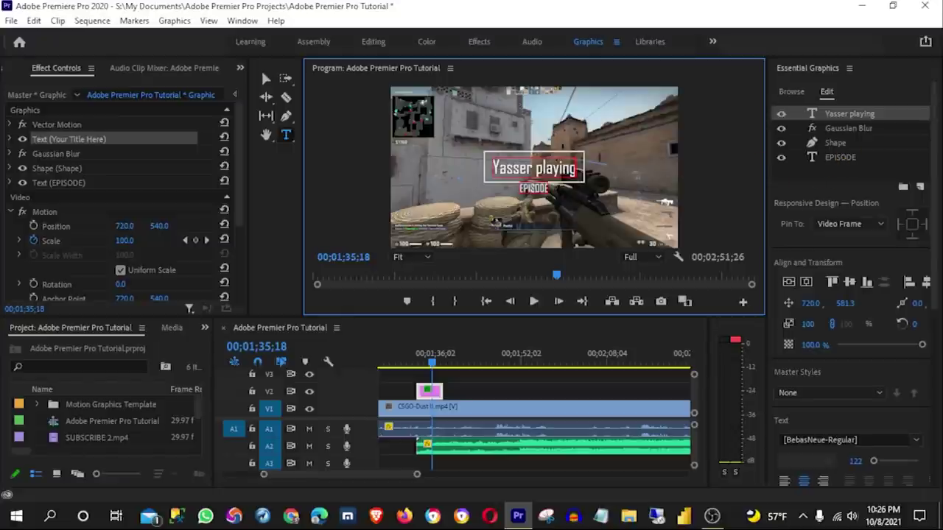
# Replace the EPISODE subtitle text with 'Counter Strike GO'
pyautogui.click(844, 159)
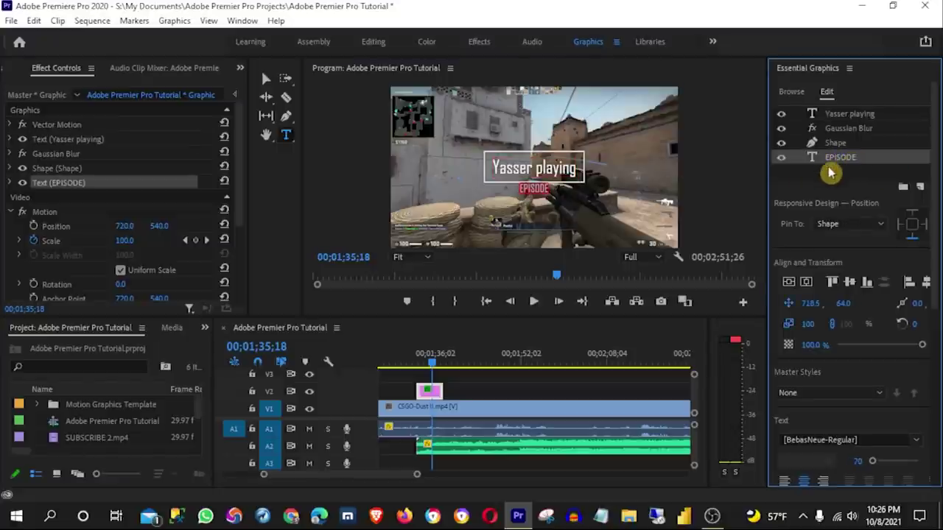
pyautogui.write('c')
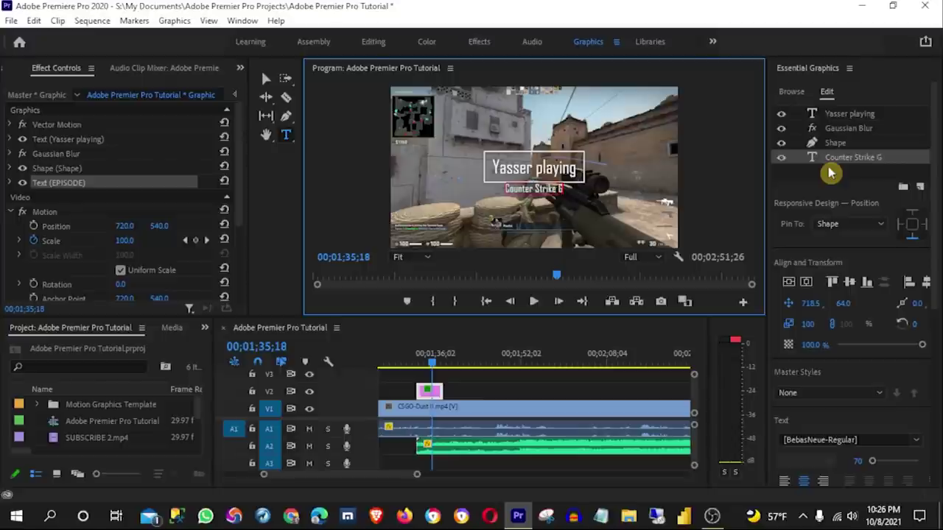
pyautogui.click(830, 183)
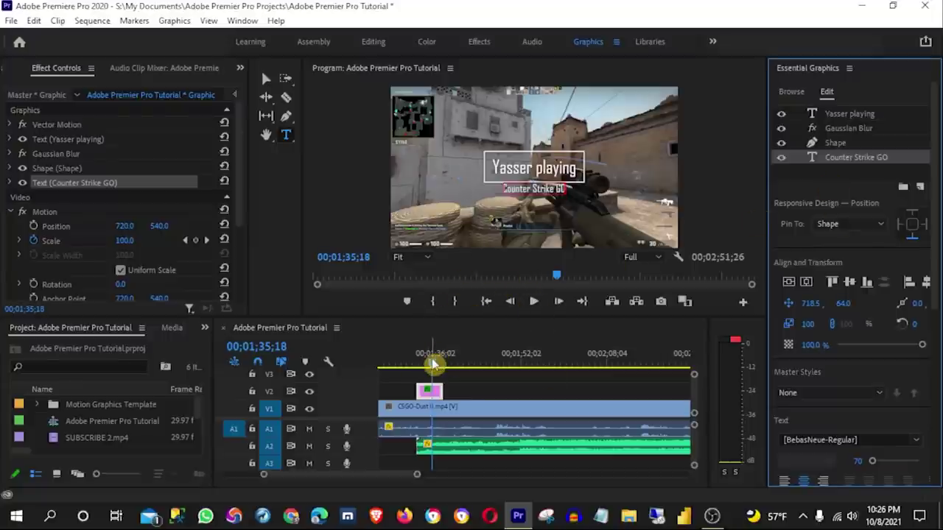
# Play back from just before the title to review the new text
pyautogui.moveTo(419, 367); pyautogui.dragTo(414, 368)
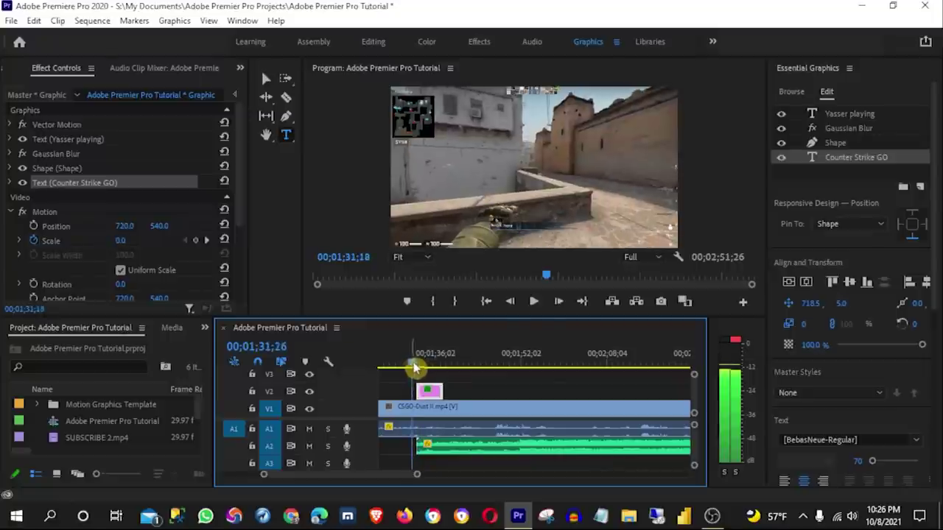
pyautogui.click(533, 302)
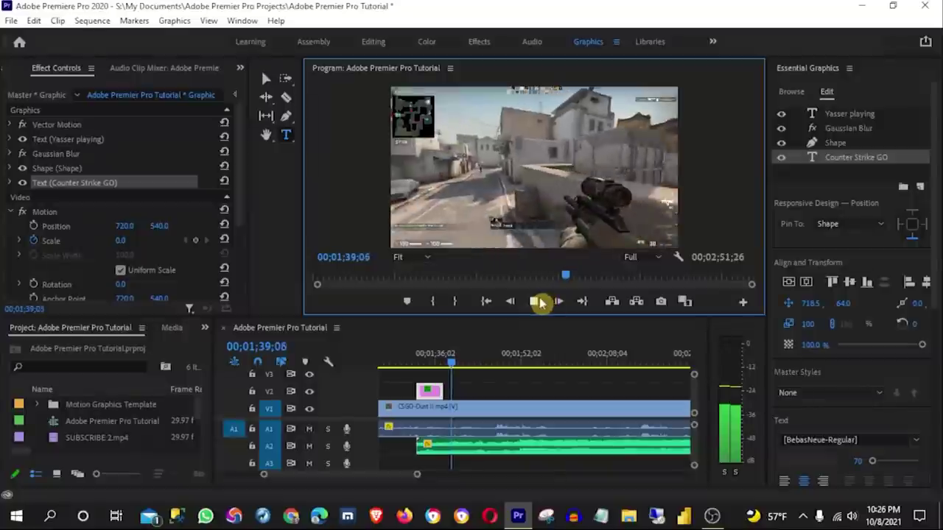
pyautogui.click(534, 305)
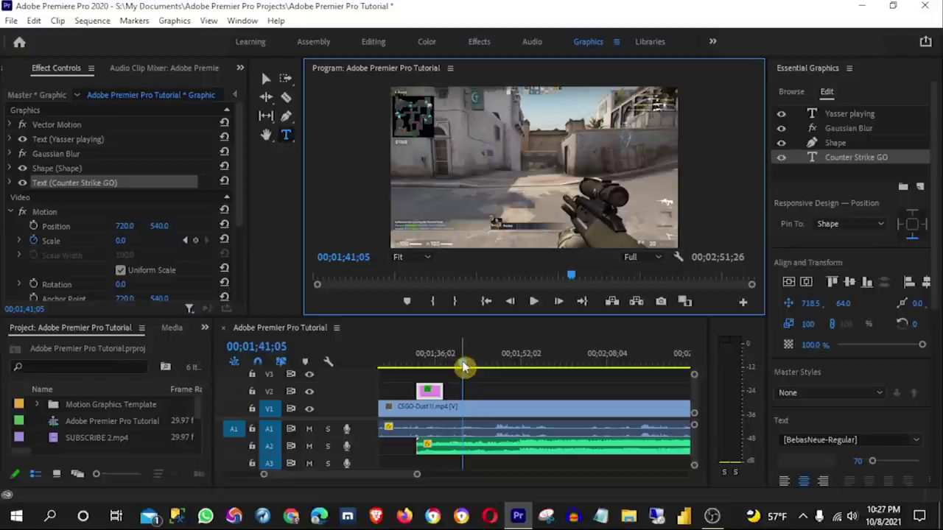
# Return the playhead to the title at 01;34;02 and zoom out to the whole sequence
pyautogui.moveTo(465, 370); pyautogui.dragTo(427, 372)
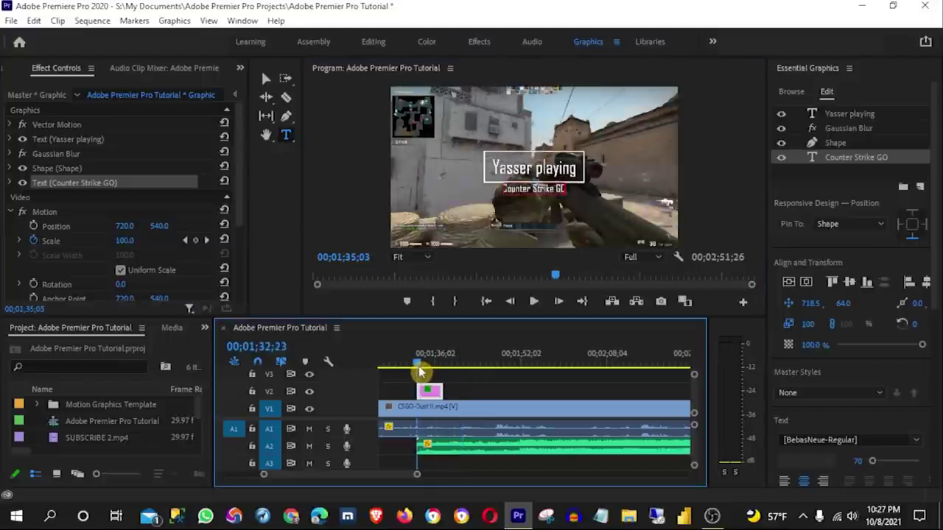
pyautogui.moveTo(430, 374); pyautogui.dragTo(425, 372)
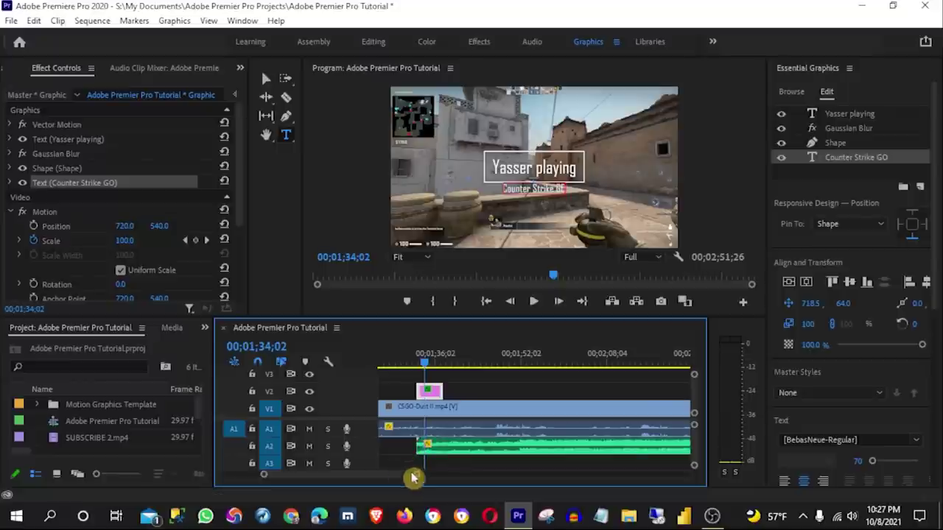
pyautogui.moveTo(417, 475); pyautogui.dragTo(505, 476)
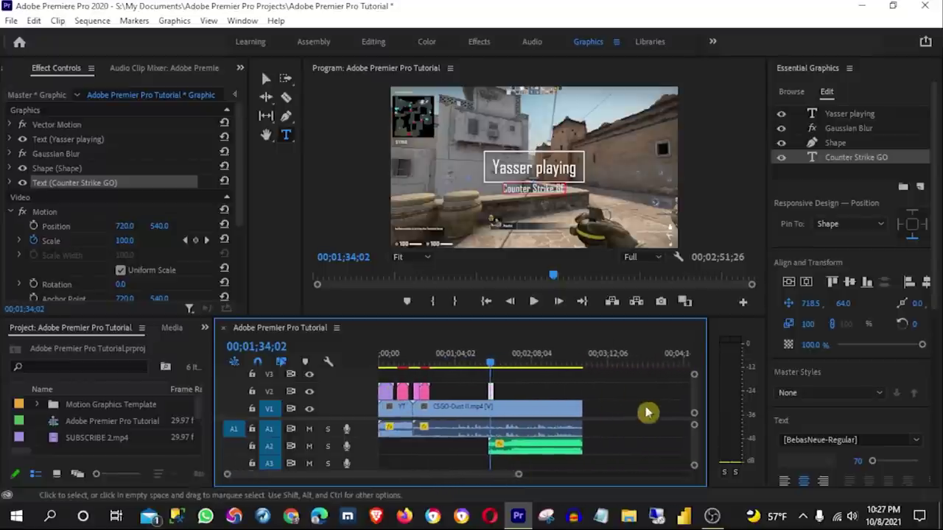
pyautogui.click(95, 436)
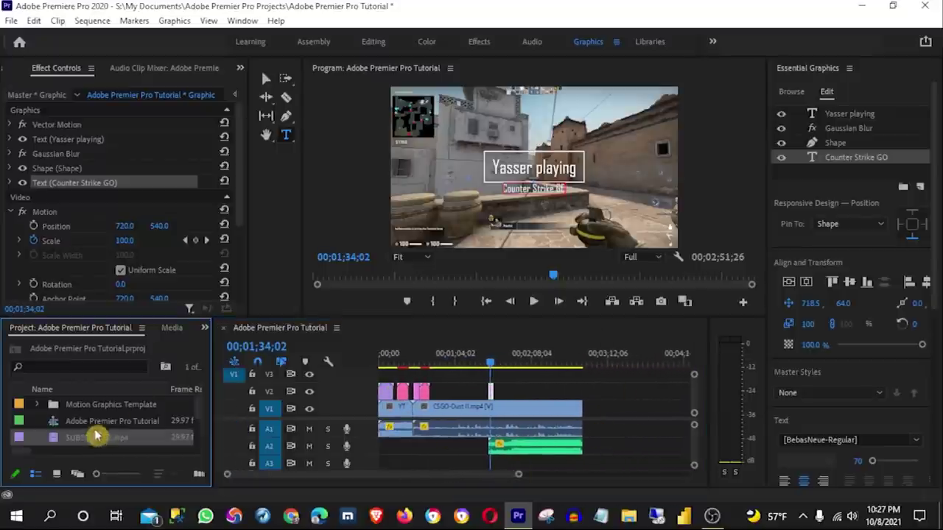
# Place YT WISER INTRO.mp4 on V1 right after the gameplay clip as the outro
pyautogui.scroll(-2, 106, 427)
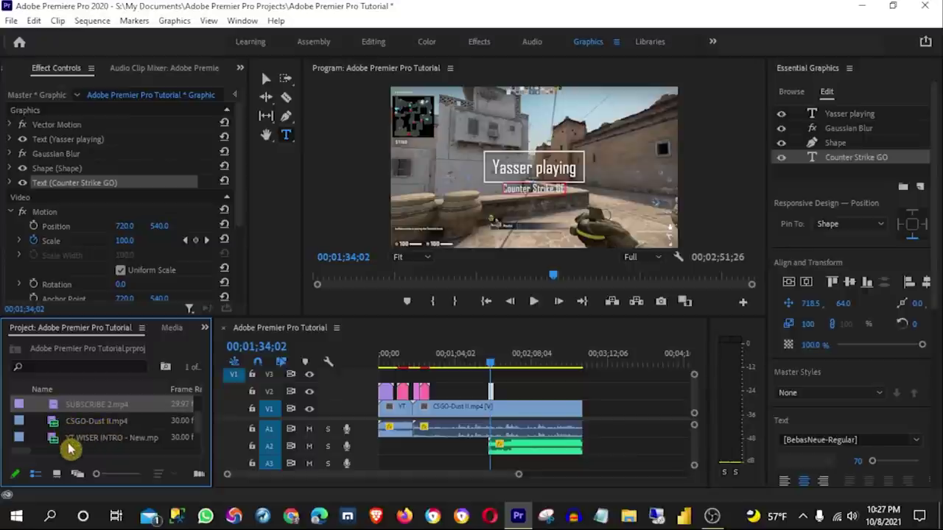
pyautogui.click(67, 441)
pyautogui.moveTo(55, 442); pyautogui.dragTo(595, 414)
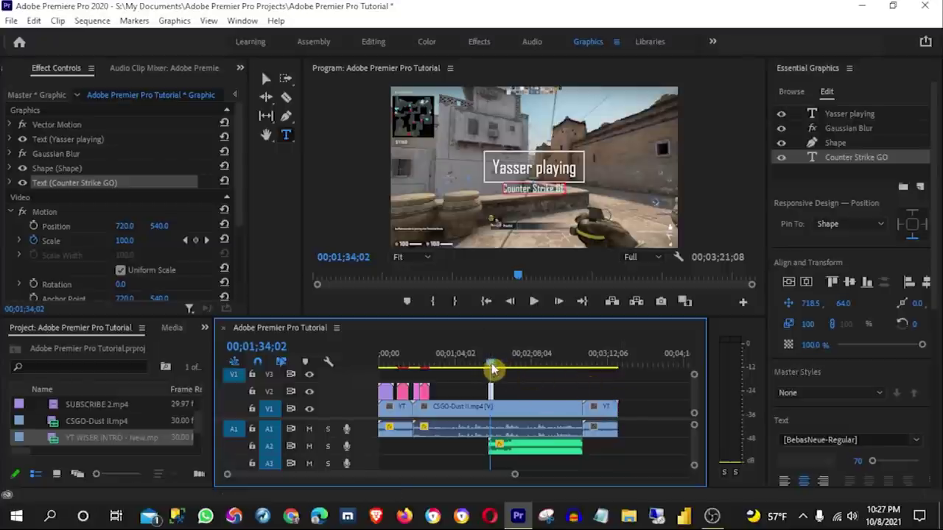
# Play across the cut from the gameplay into the YT WISER outro to check it
pyautogui.moveTo(493, 370); pyautogui.dragTo(585, 394)
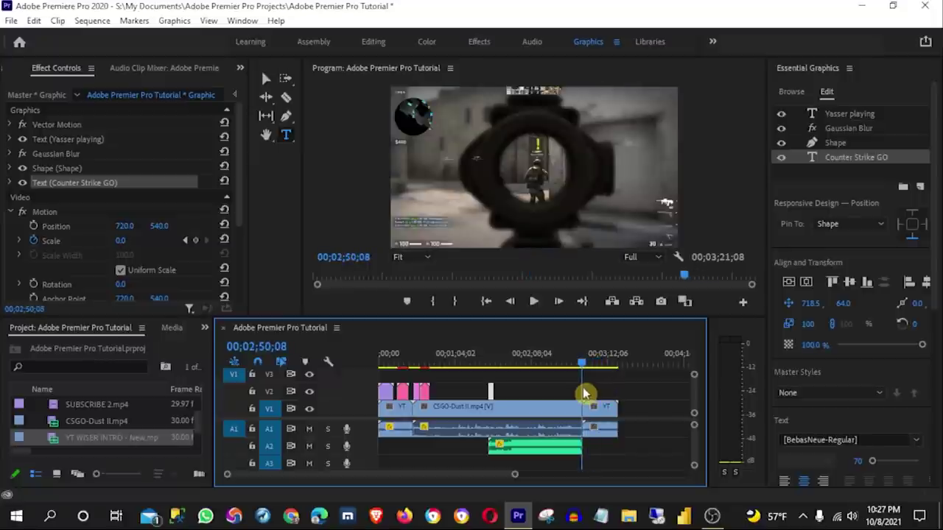
pyautogui.click(534, 302)
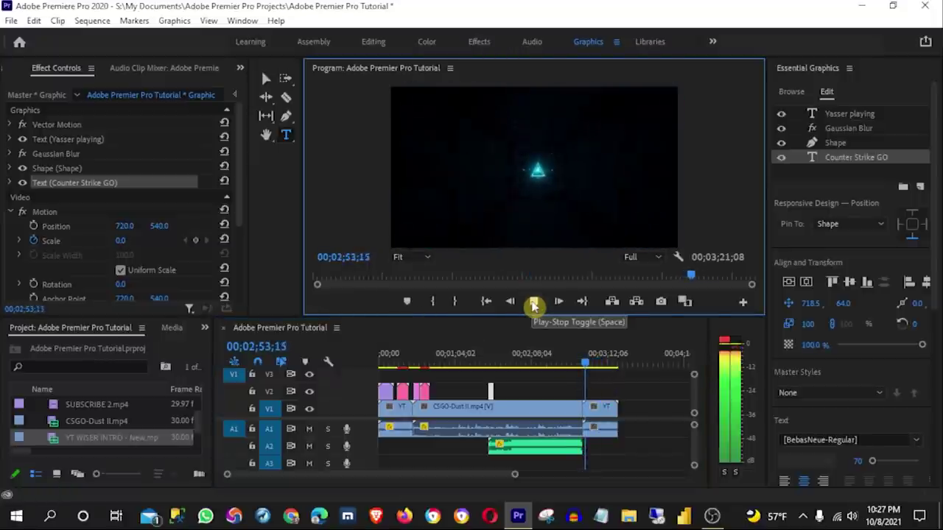
pyautogui.click(534, 304)
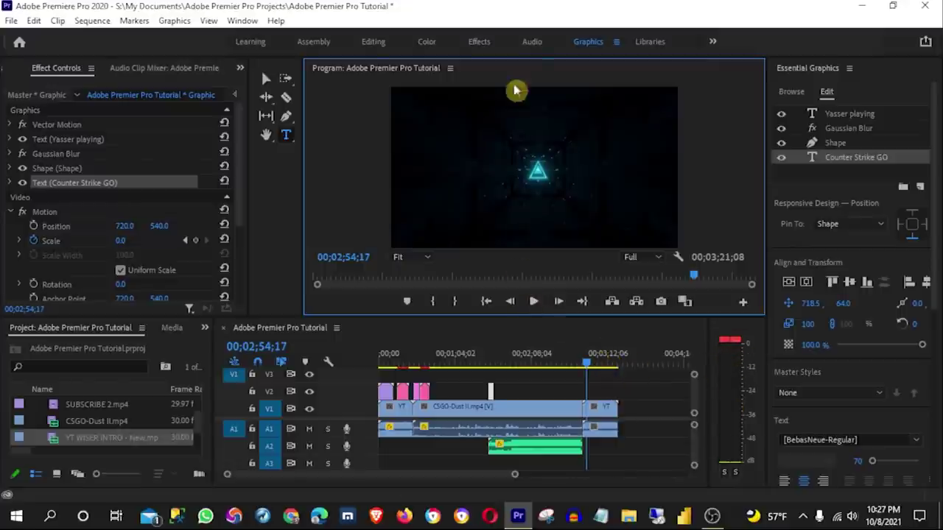
pyautogui.click(532, 42)
# During playback, pull the Audio 1 fader down to about -3.1 dB, then return to Editing
pyautogui.click(653, 265)
pyautogui.click(231, 186)
pyautogui.moveTo(230, 186); pyautogui.dragTo(230, 196)
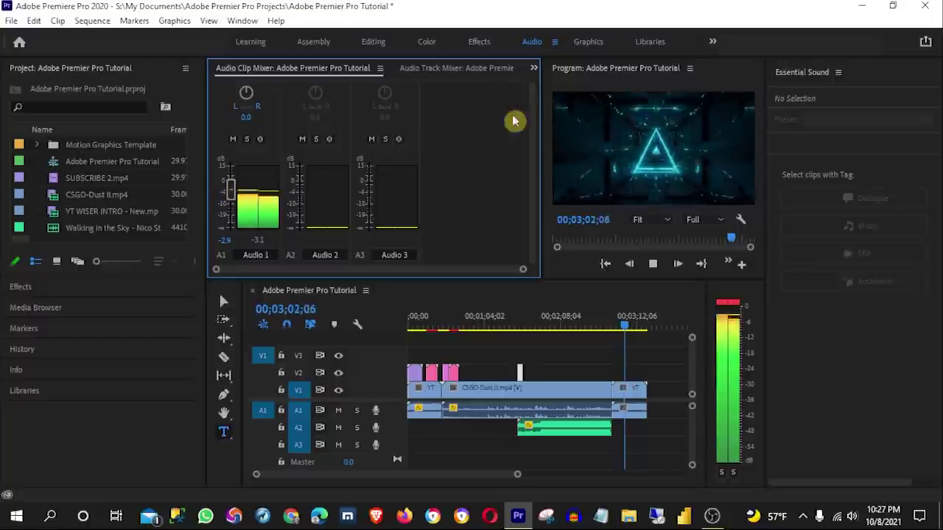
pyautogui.click(654, 265)
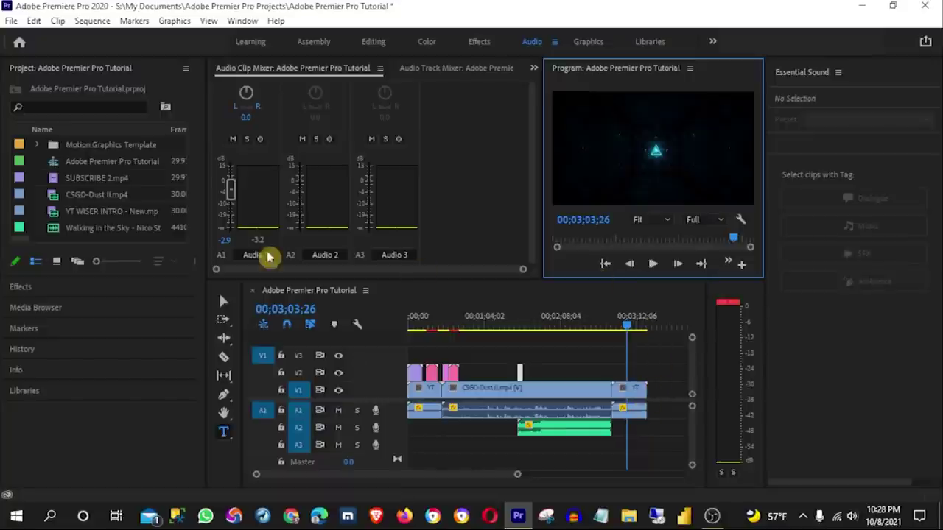
pyautogui.click(374, 42)
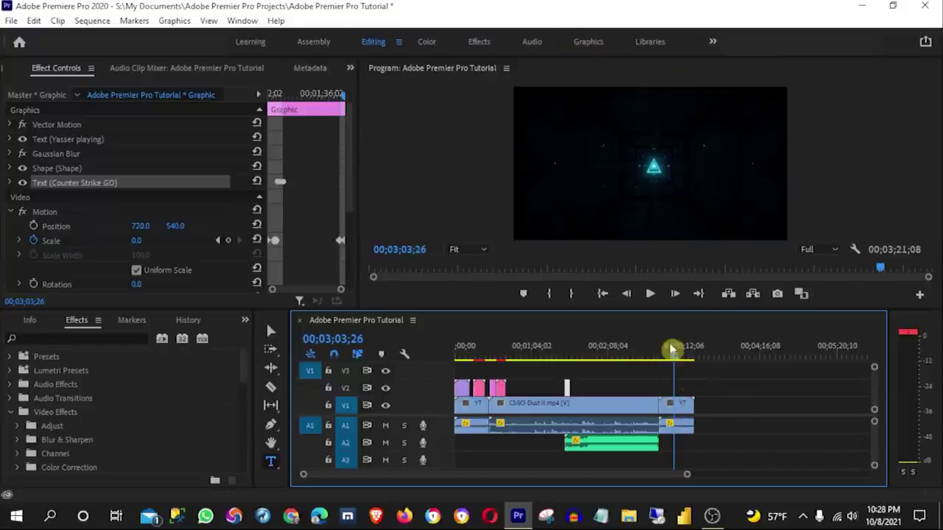
# Show favourite templates and drop 04.youtube_subscribe_04 onto V2 above the YT WISER outro
pyautogui.click(587, 43)
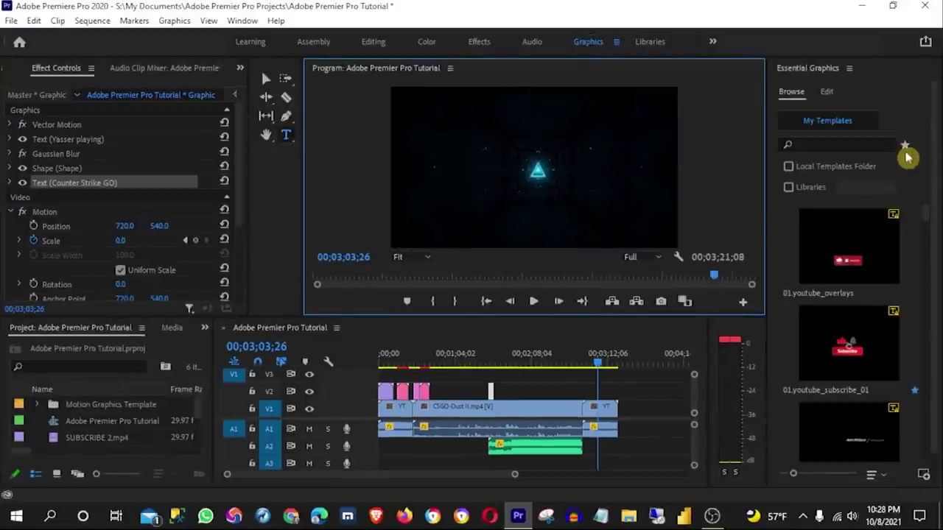
pyautogui.click(905, 146)
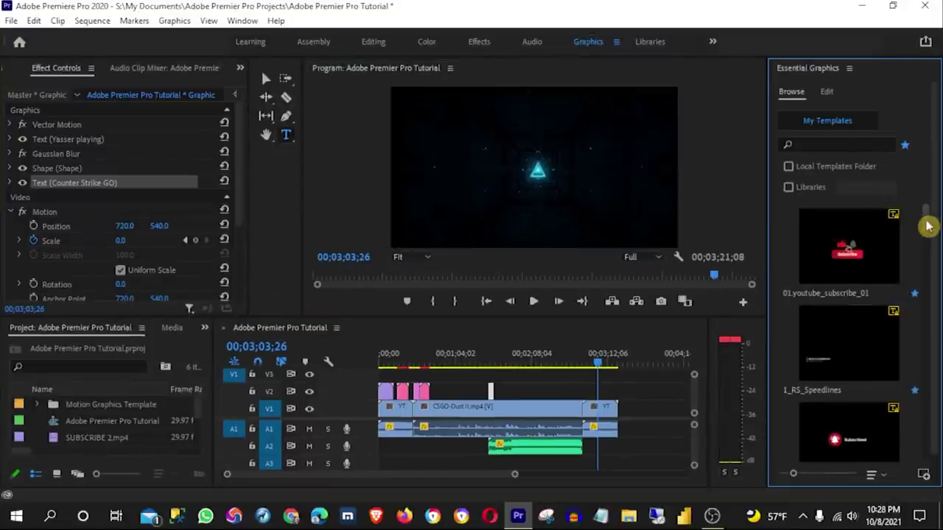
pyautogui.moveTo(927, 222); pyautogui.dragTo(939, 249)
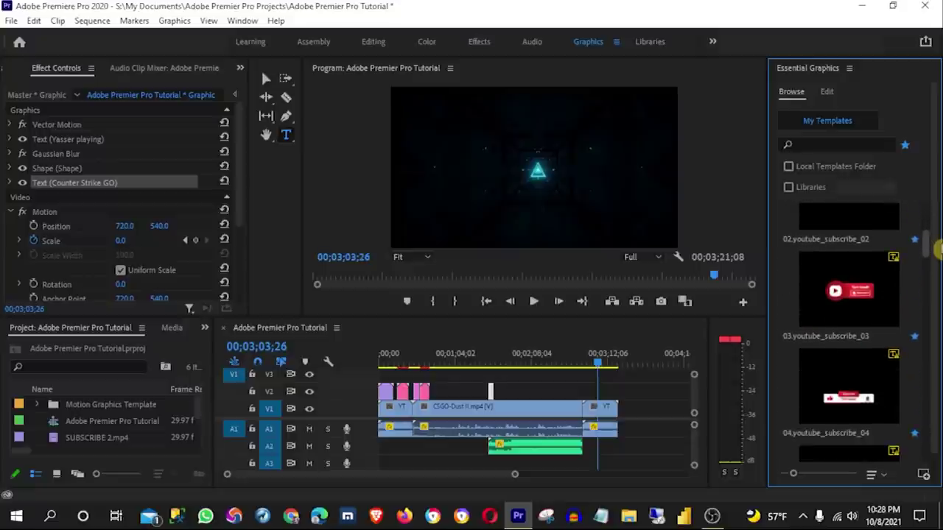
pyautogui.scroll(-2, 939, 249)
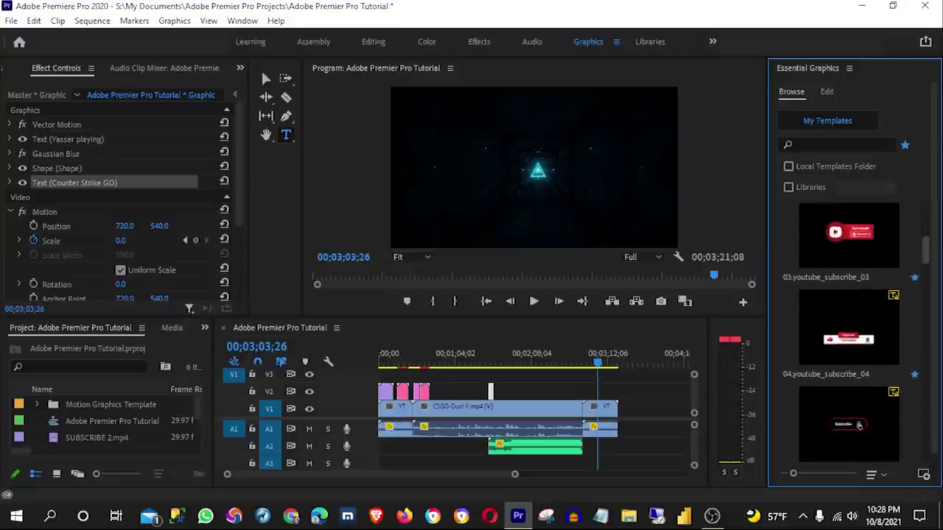
pyautogui.click(855, 349)
pyautogui.moveTo(847, 340); pyautogui.dragTo(601, 400)
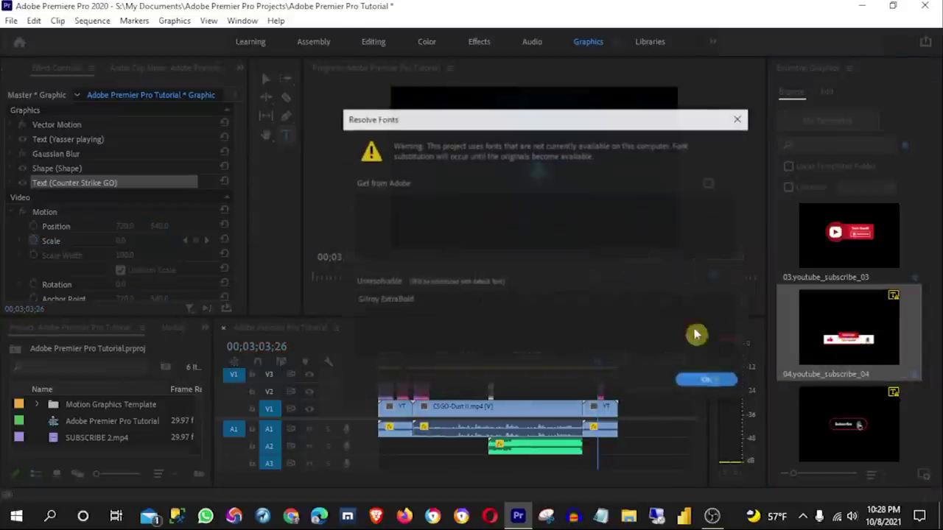
pyautogui.click(709, 380)
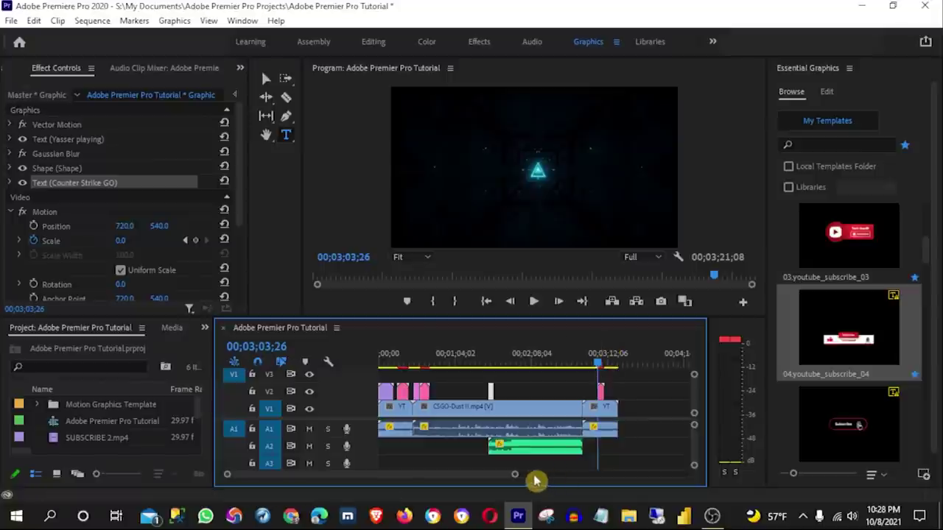
pyautogui.moveTo(516, 477); pyautogui.dragTo(458, 479)
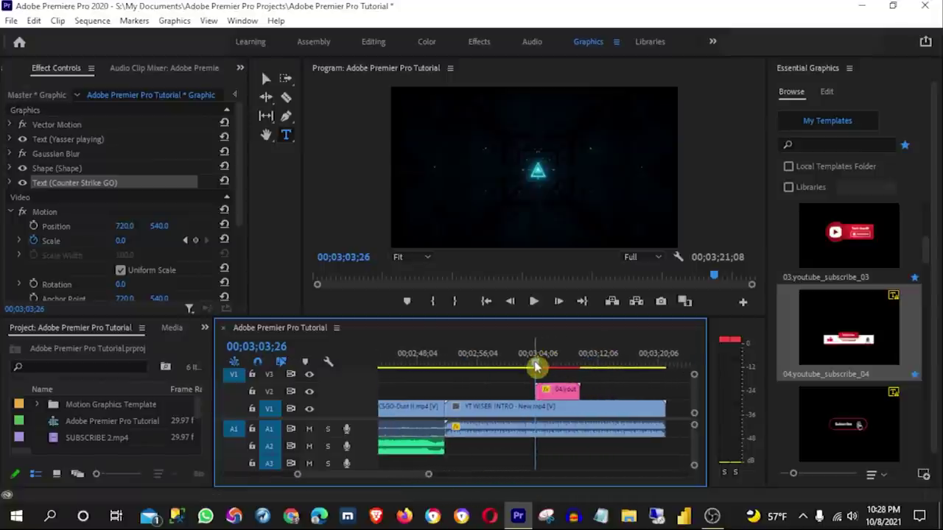
# Play the outro and stop at 00;03;06;00 to see the Subscribe button overlay
pyautogui.press('space')
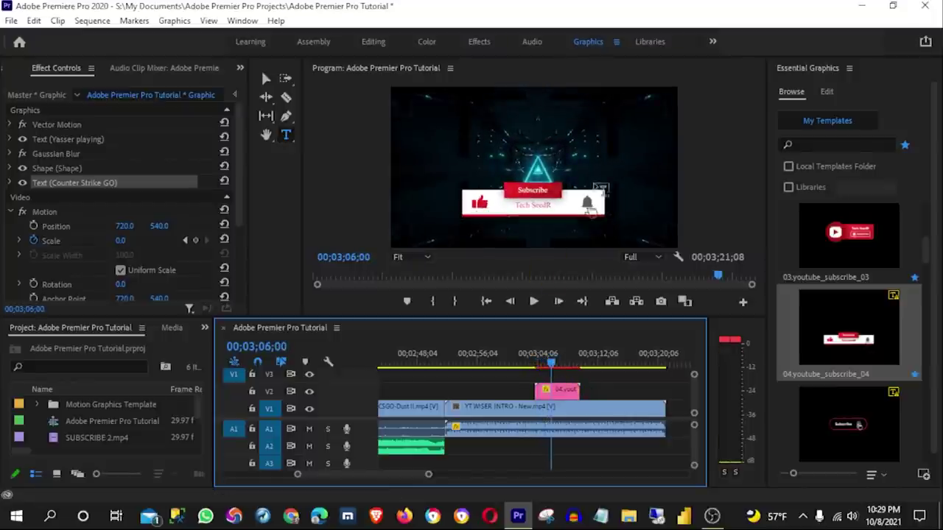
pyautogui.click(553, 364)
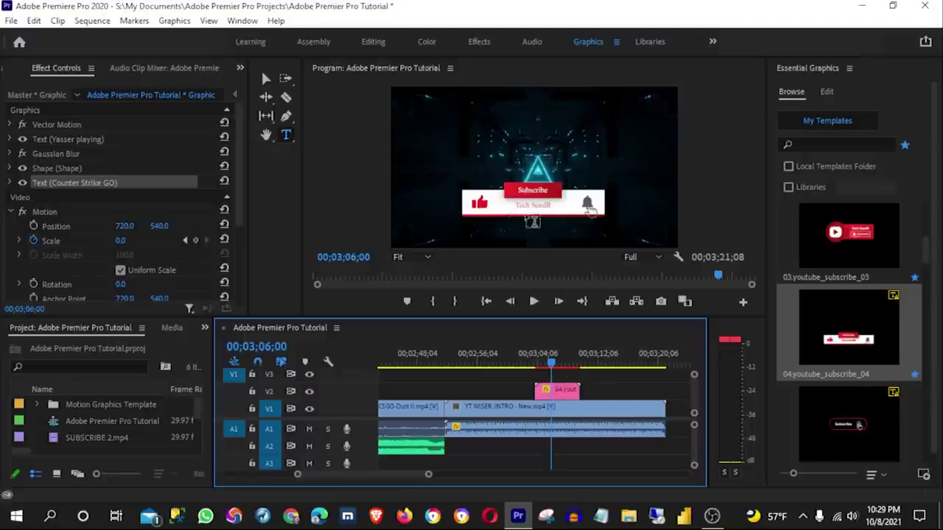
pyautogui.click(565, 405)
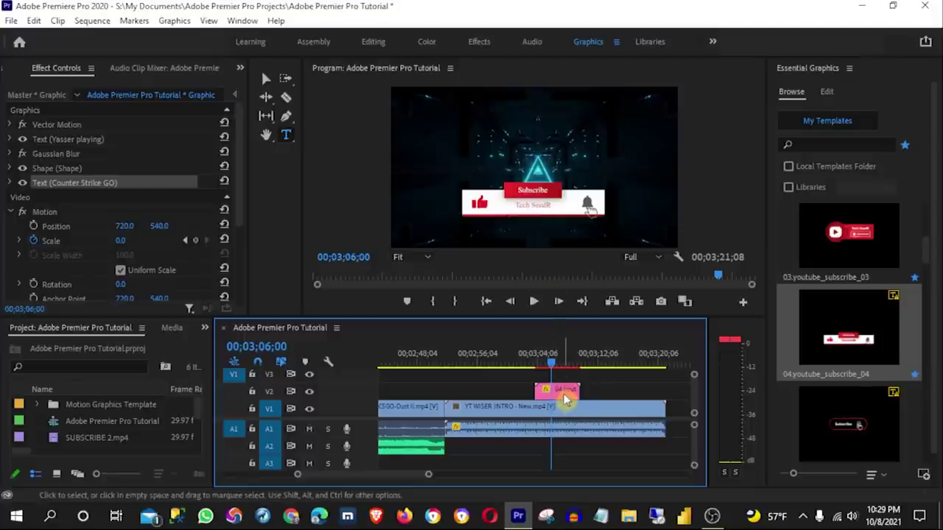
# Select the subscribe overlay and change its channel-name text to 'YT WISER'
pyautogui.click(566, 394)
pyautogui.click(826, 94)
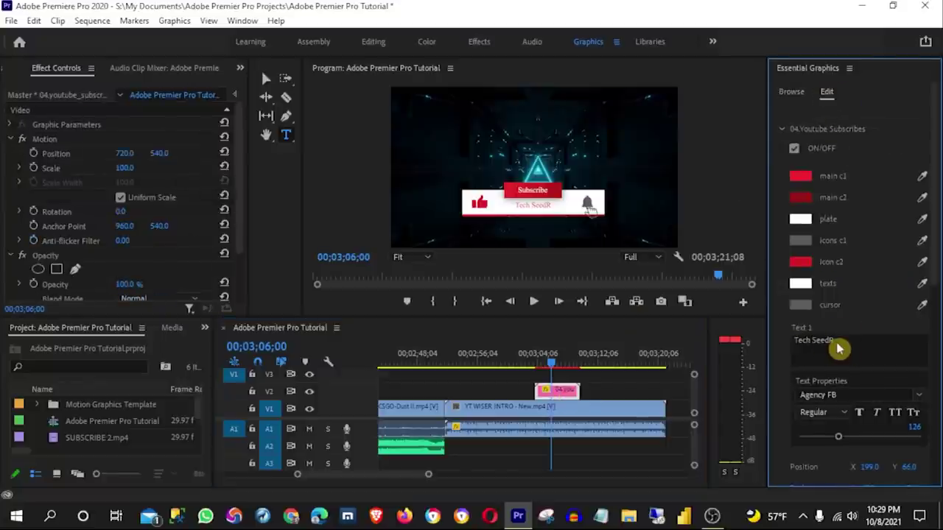
pyautogui.doubleClick(532, 204)
pyautogui.click(564, 219)
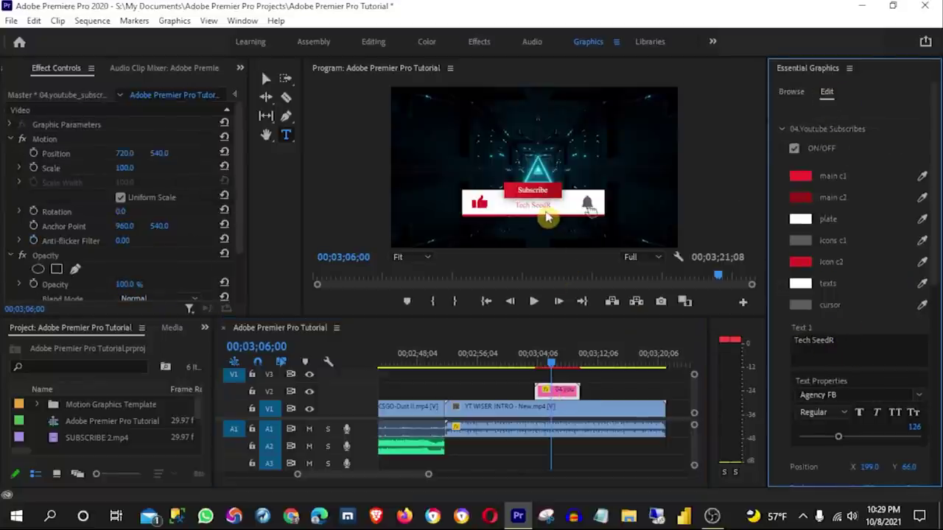
pyautogui.click(847, 345)
pyautogui.write('YT WISER')
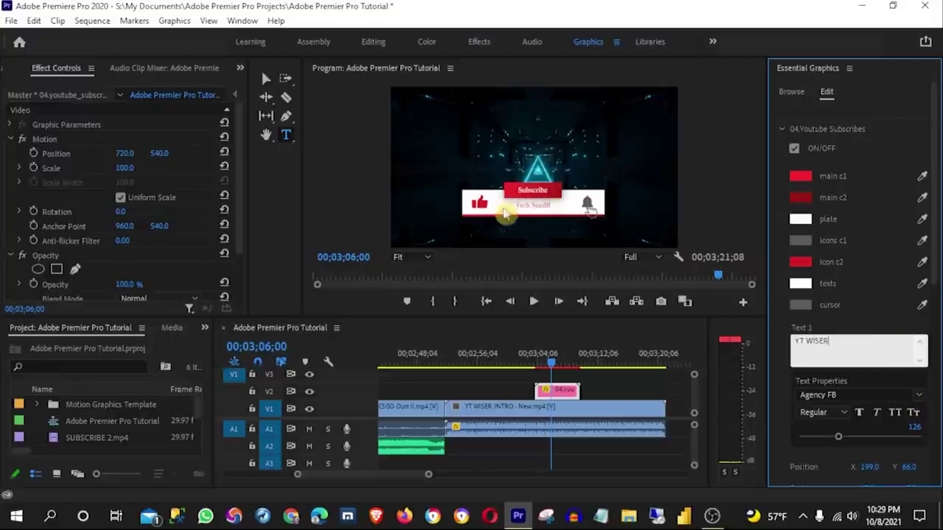
pyautogui.click(521, 207)
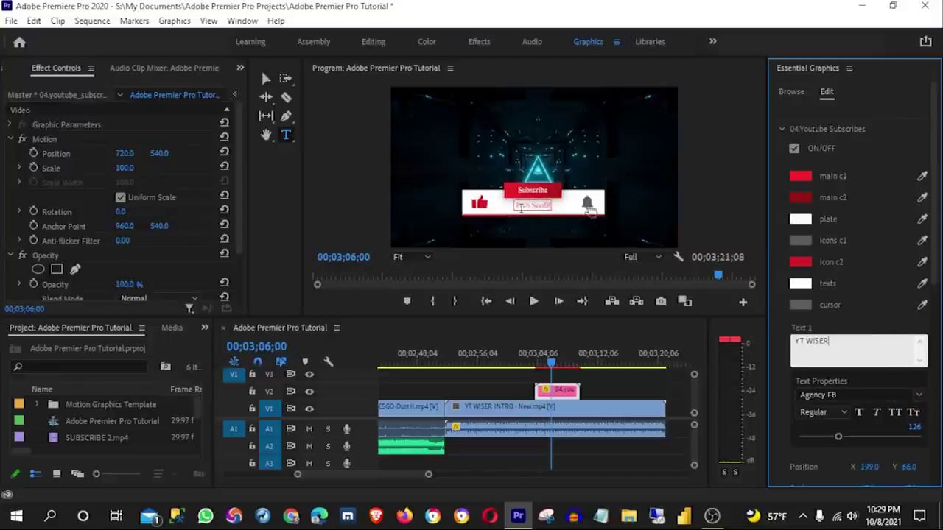
pyautogui.click(894, 324)
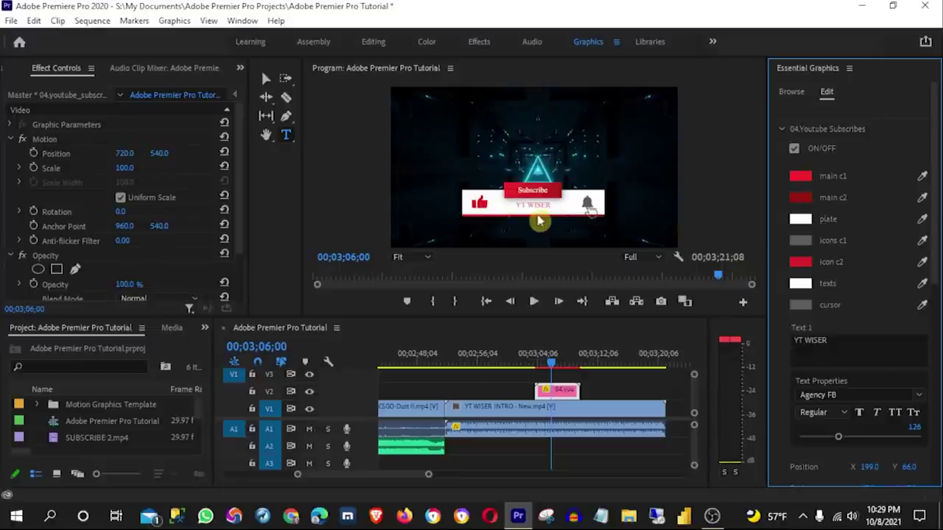
# Set the YT WISER text to Bauhaus 93, size 172, with Position Y 80
pyautogui.click(920, 396)
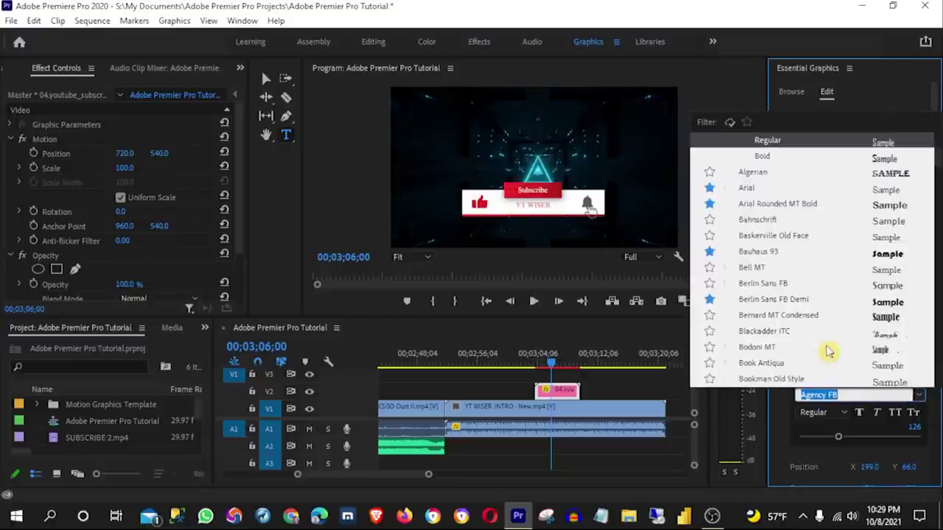
pyautogui.scroll(1, 806, 266)
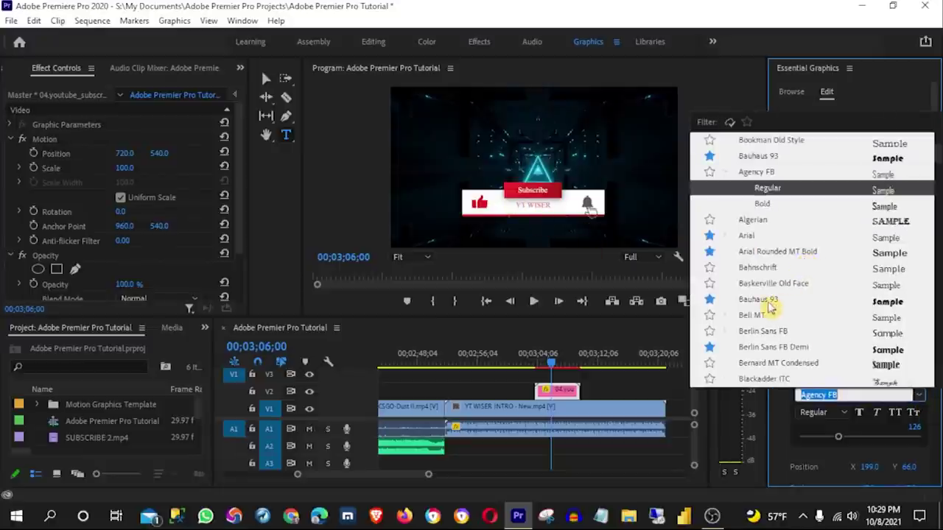
pyautogui.click(764, 304)
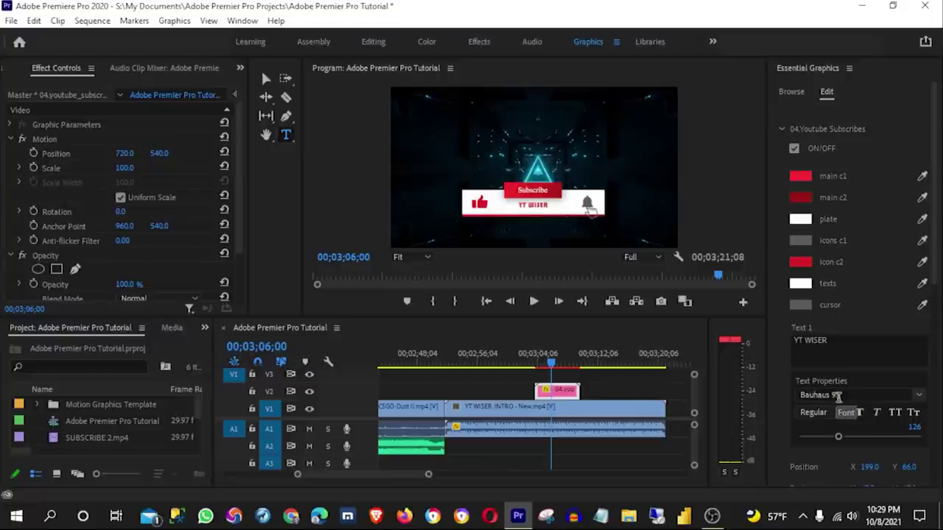
pyautogui.moveTo(838, 437)
pyautogui.mouseDown()
pyautogui.moveTo(867, 440)
pyautogui.moveTo(853, 440)
pyautogui.mouseUp()
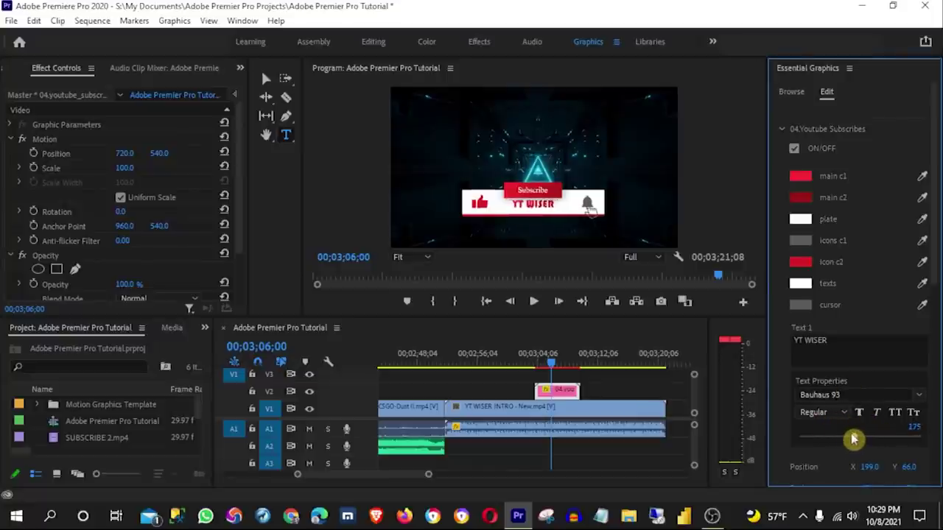
pyautogui.scroll(-2, 859, 463)
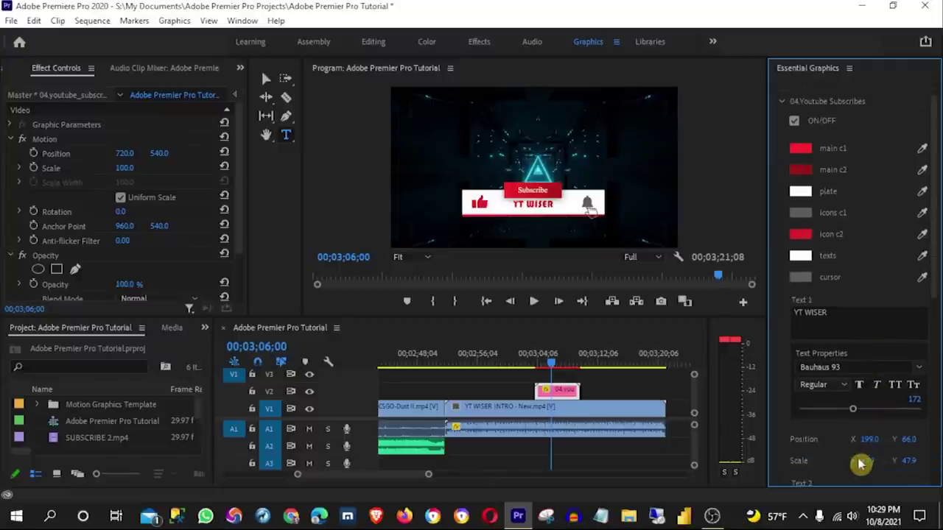
pyautogui.moveTo(910, 425); pyautogui.dragTo(921, 425)
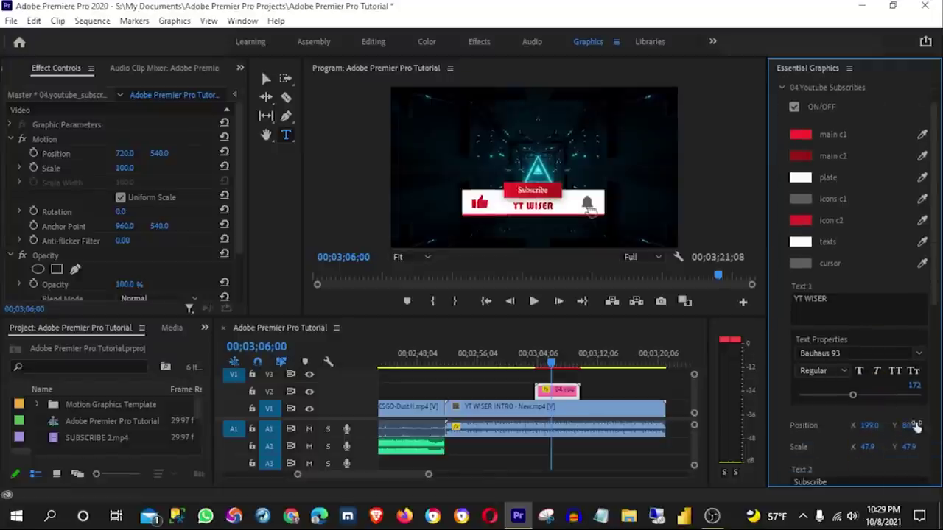
# Play from just before the subscribe overlay to preview the restyled name
pyautogui.click(552, 369)
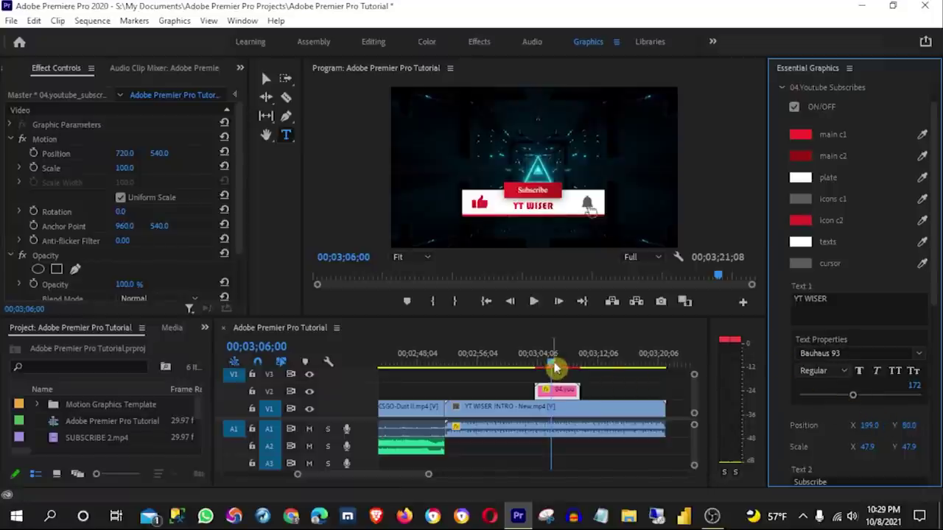
pyautogui.moveTo(554, 368); pyautogui.dragTo(534, 367)
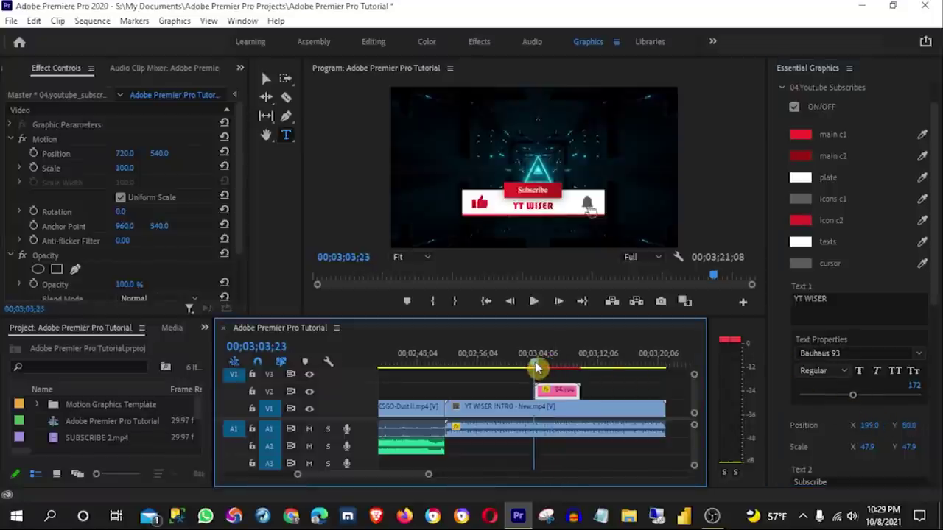
pyautogui.click(534, 303)
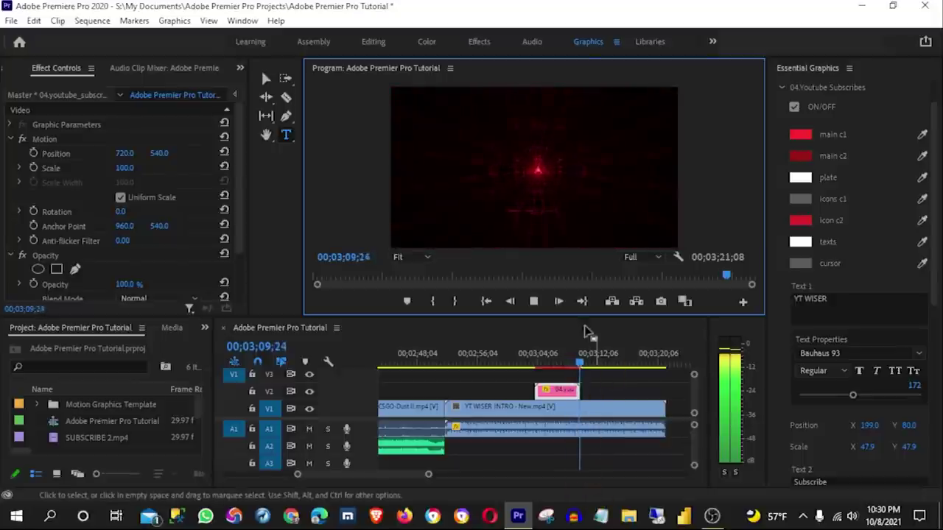
pyautogui.click(534, 301)
pyautogui.moveTo(584, 362); pyautogui.dragTo(560, 362)
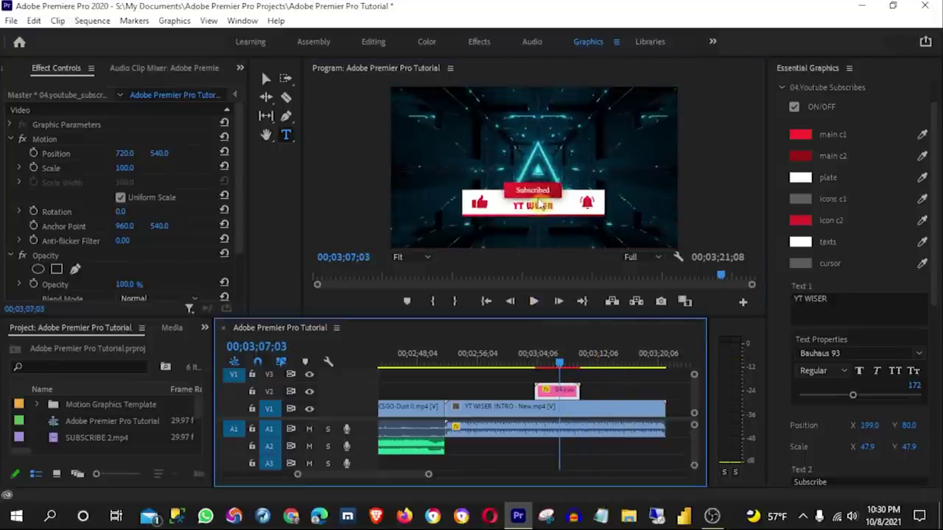
pyautogui.click(544, 207)
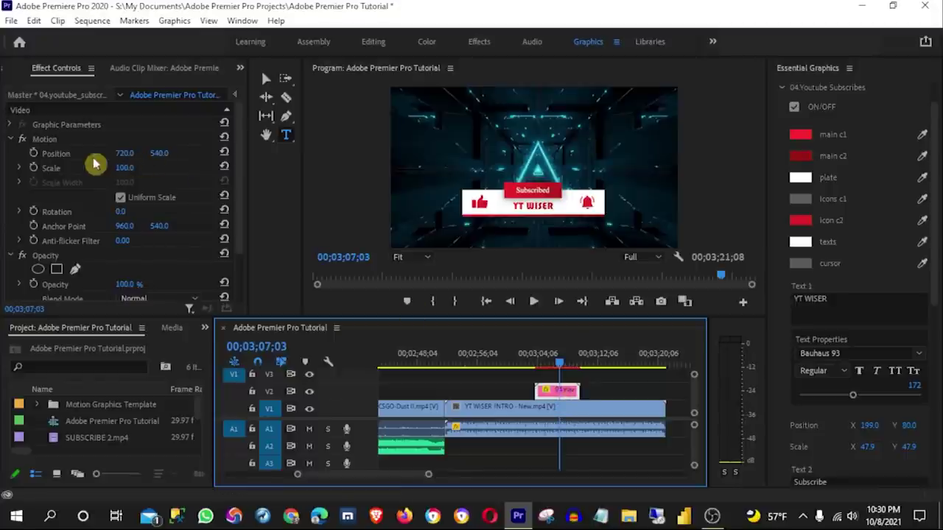
pyautogui.moveTo(154, 153); pyautogui.dragTo(221, 153)
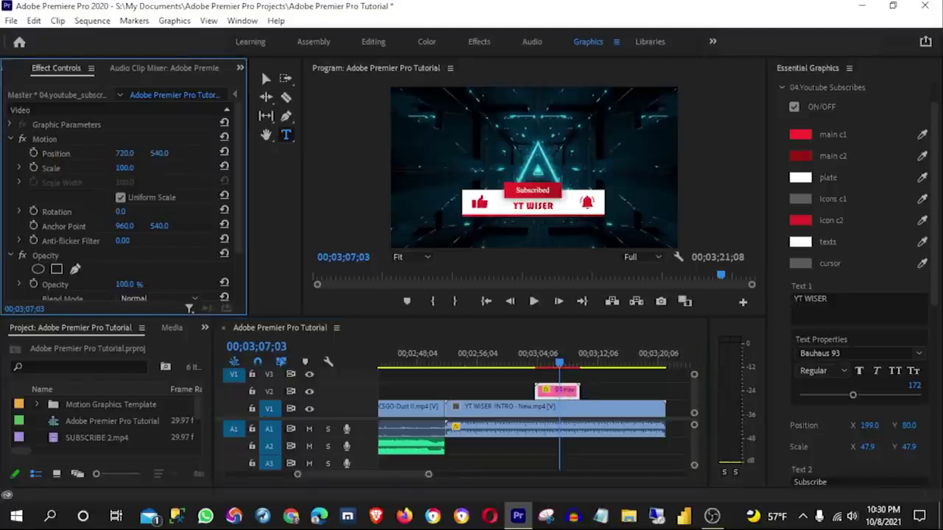
# Lower the subscribe overlay to Position Y 742 and play the outro from before it appears
pyautogui.moveTo(160, 153); pyautogui.dragTo(221, 154)
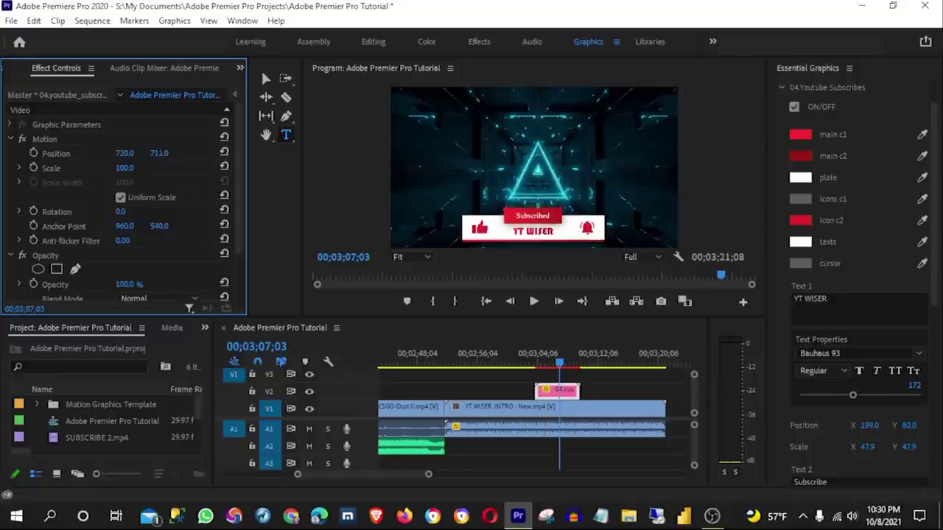
pyautogui.moveTo(159, 154); pyautogui.dragTo(165, 153)
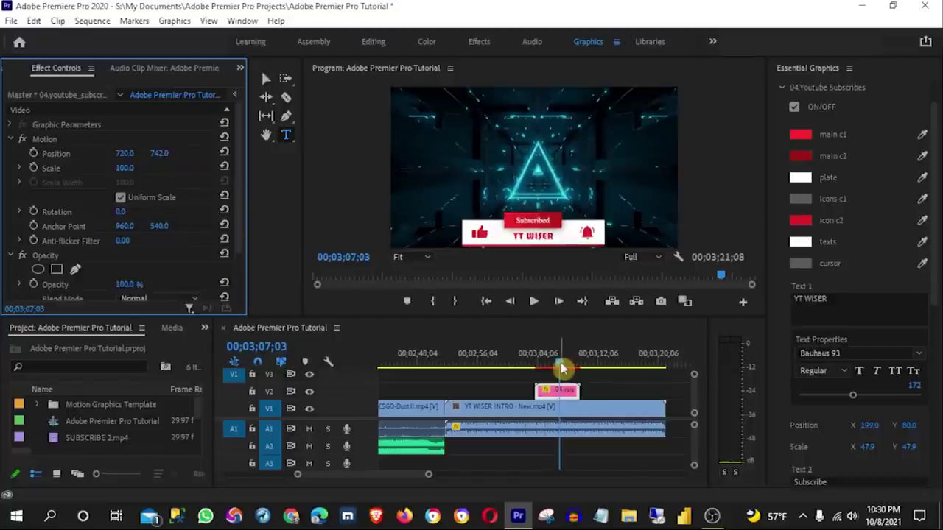
pyautogui.moveTo(561, 369); pyautogui.dragTo(535, 370)
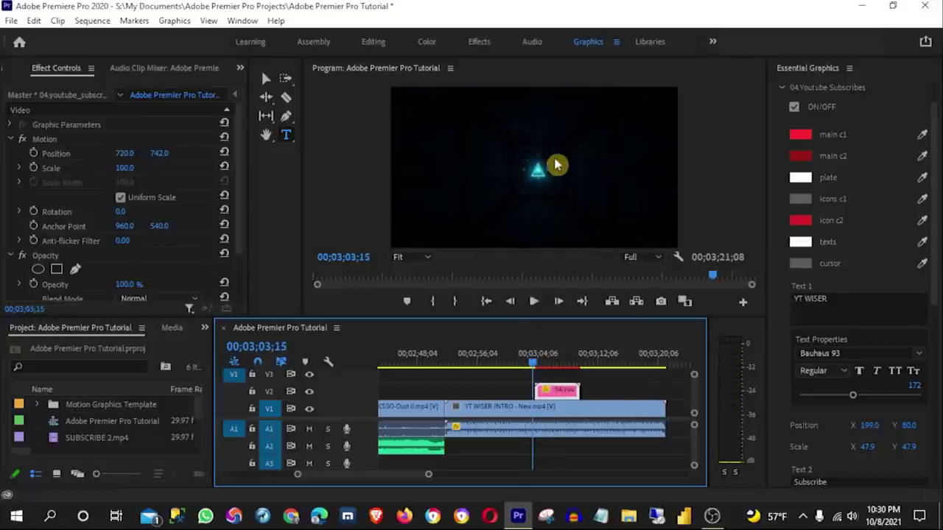
pyautogui.click(535, 303)
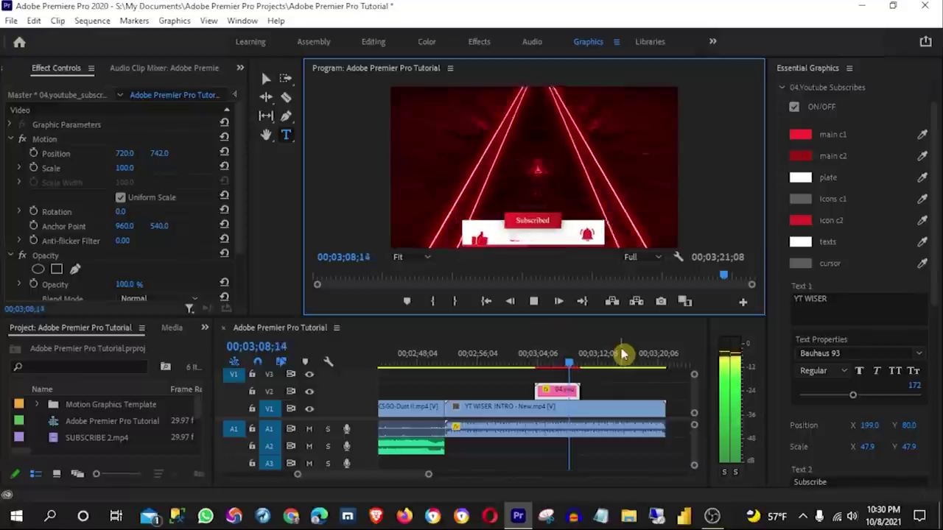
pyautogui.click(536, 305)
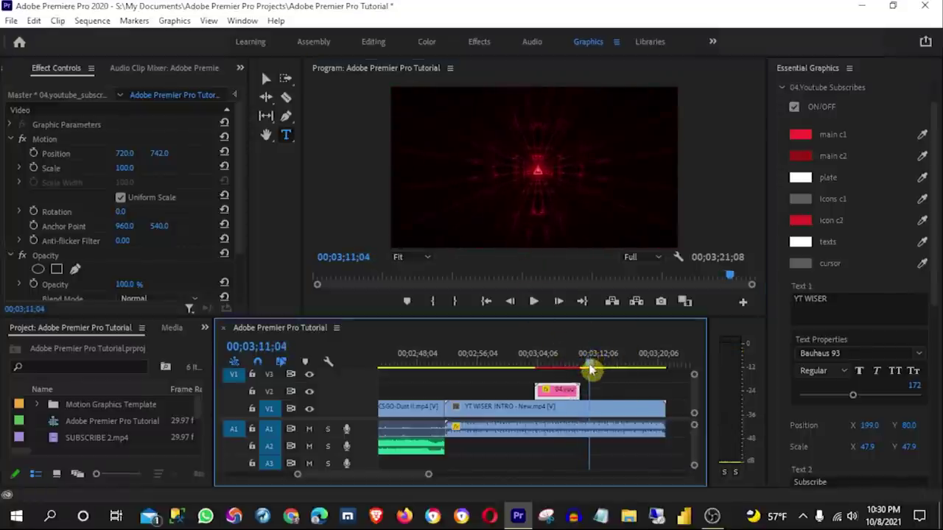
# Return to a frame showing the lowered YT WISER overlay and review it
pyautogui.moveTo(591, 361); pyautogui.dragTo(554, 361)
pyautogui.click(536, 250)
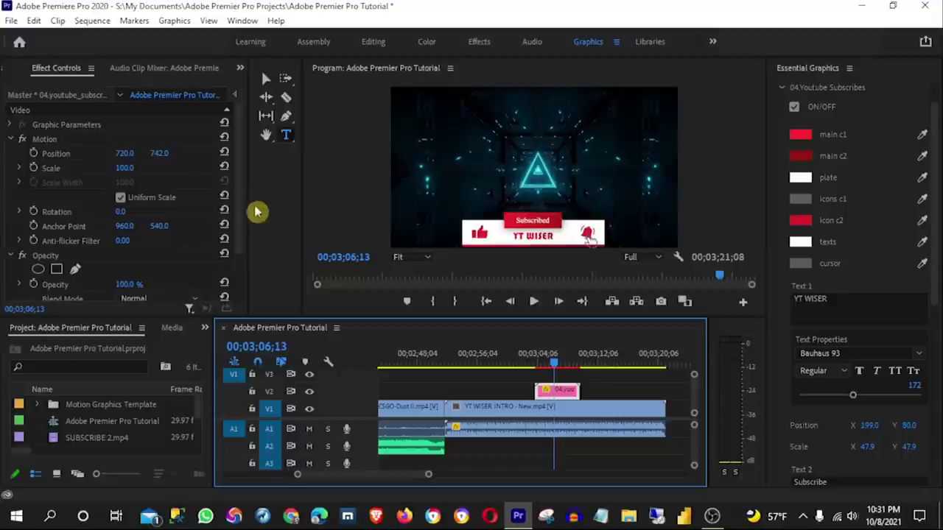
pyautogui.click(279, 296)
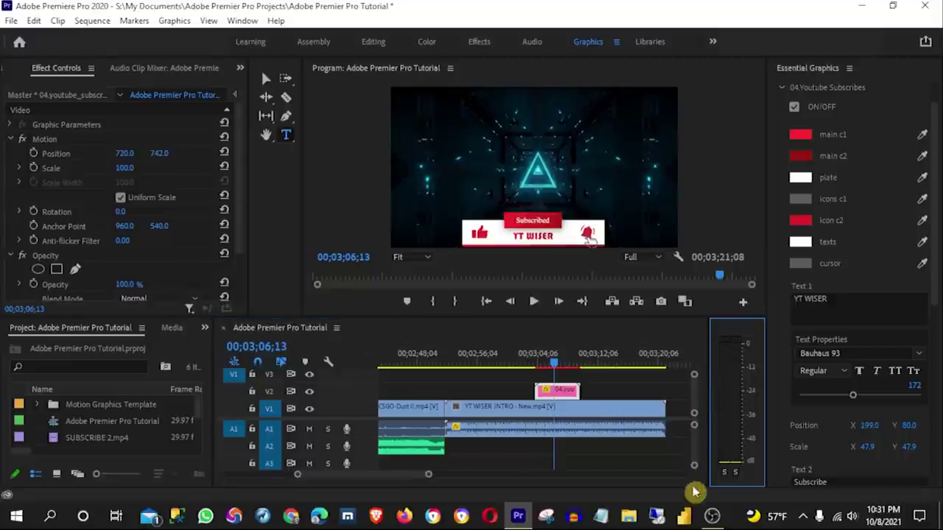
pyautogui.click(496, 333)
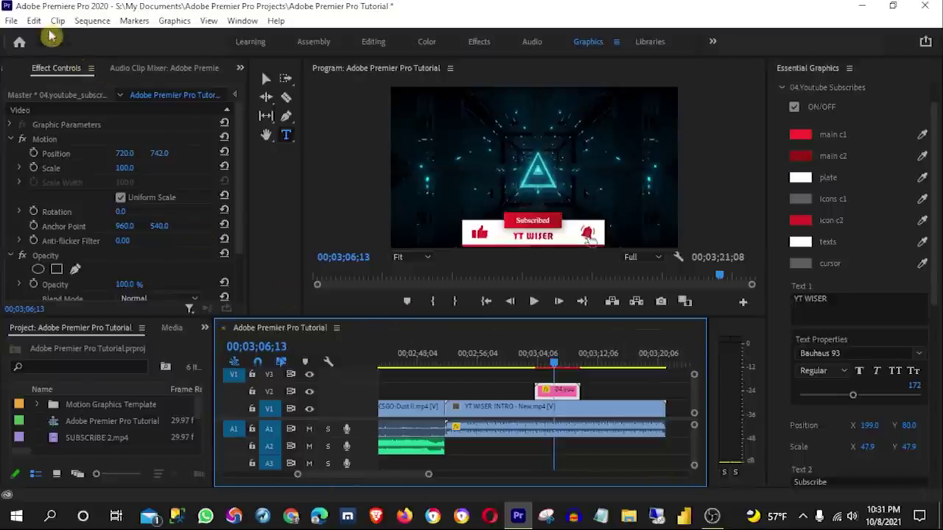
# Export the sequence as H.264, Match Source - High bitrate, to Adobe Premier Pro Tutorial.mp4
pyautogui.click(12, 22)
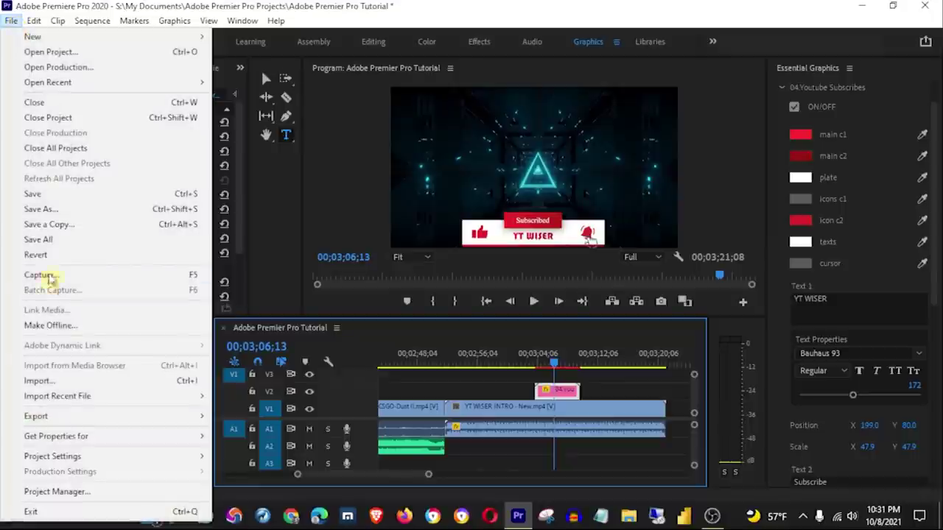
pyautogui.moveTo(63, 423)
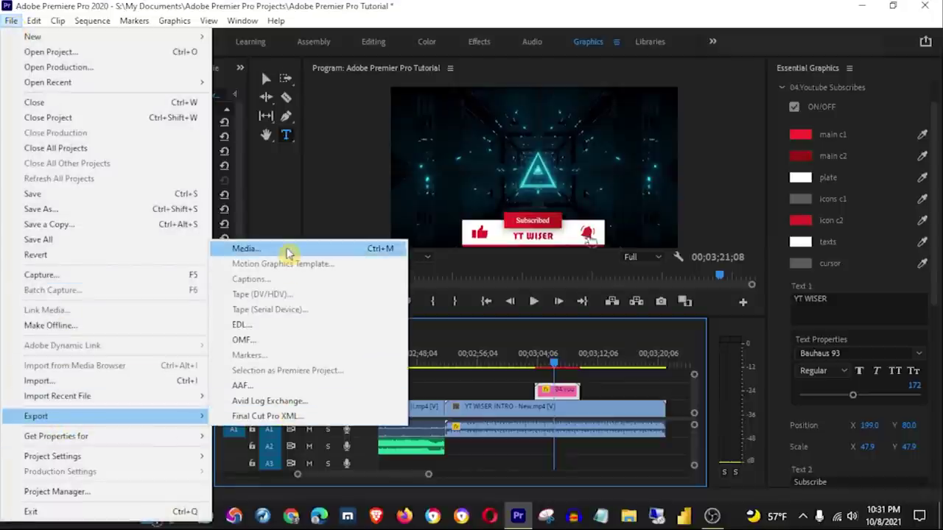
pyautogui.click(288, 248)
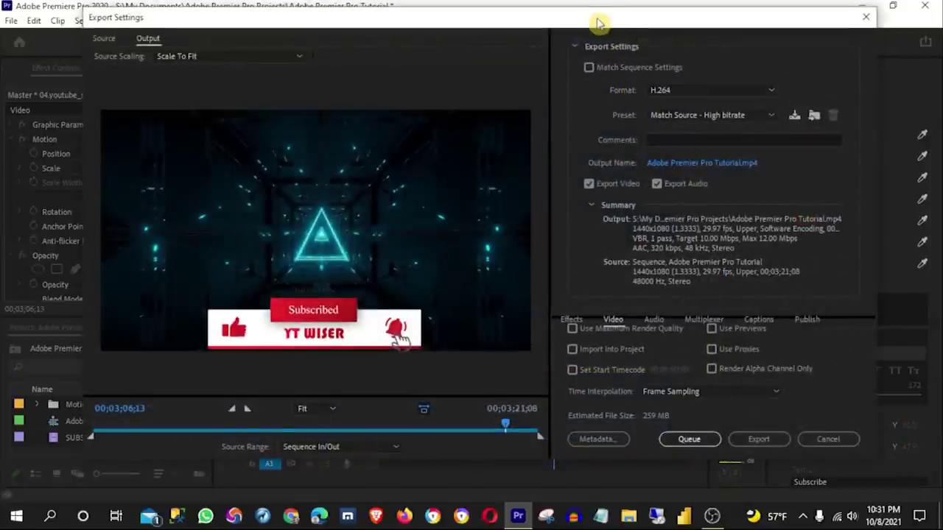
pyautogui.moveTo(597, 24); pyautogui.dragTo(601, 19)
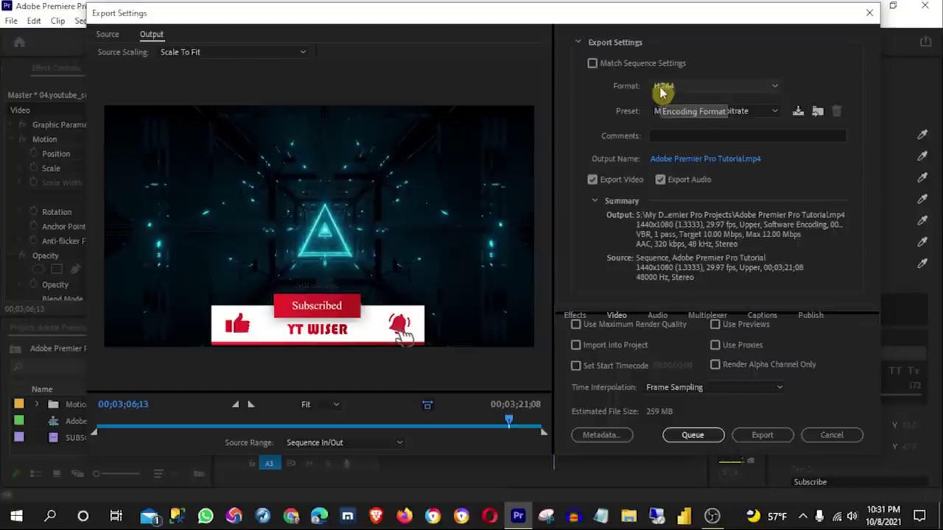
pyautogui.click(687, 89)
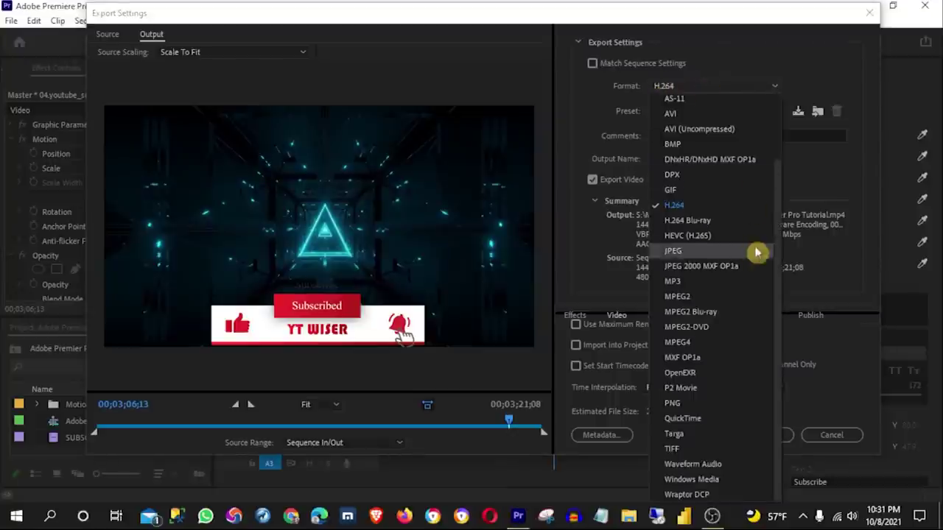
pyautogui.click(685, 209)
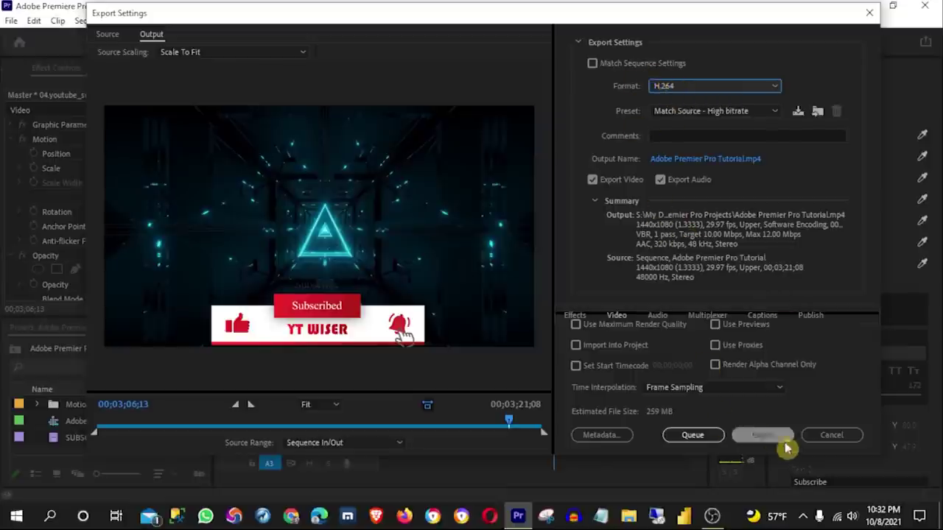
pyautogui.click(767, 441)
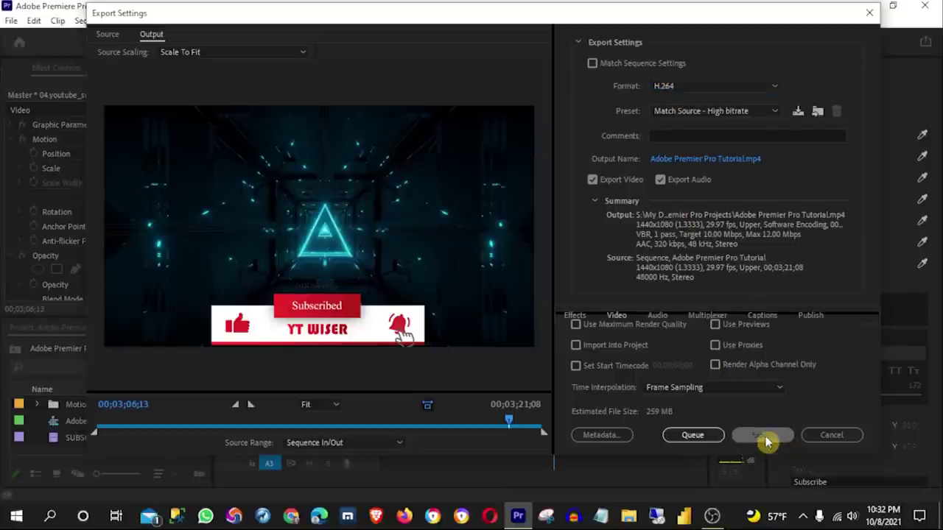
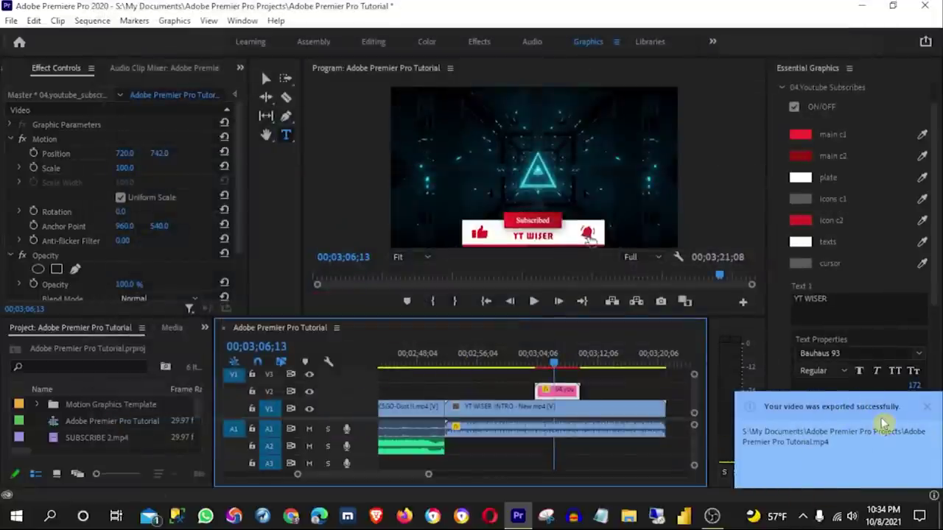
# Open the exported Adobe Premier Pro Tutorial MP4 from My Documents > Adobe Premiere Pro Projects
pyautogui.click(628, 519)
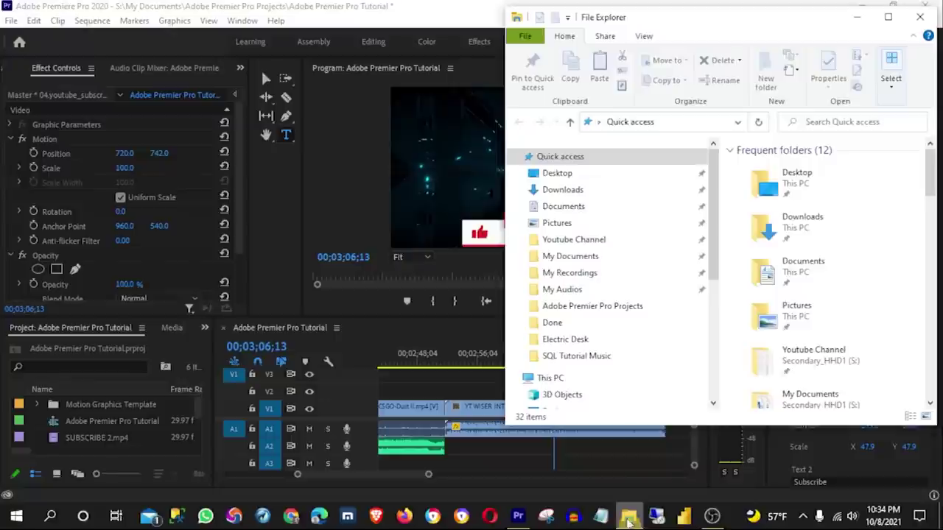
pyautogui.click(579, 258)
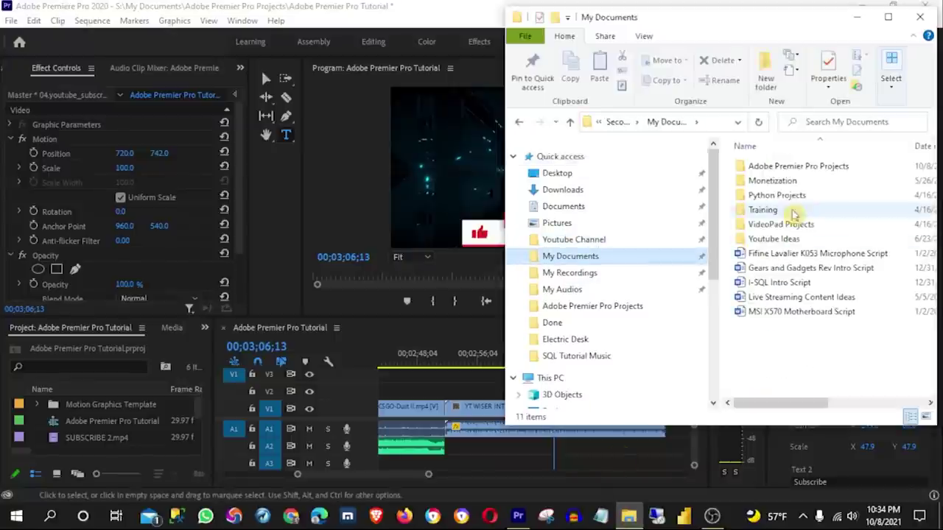
pyautogui.doubleClick(766, 167)
pyautogui.click(759, 283)
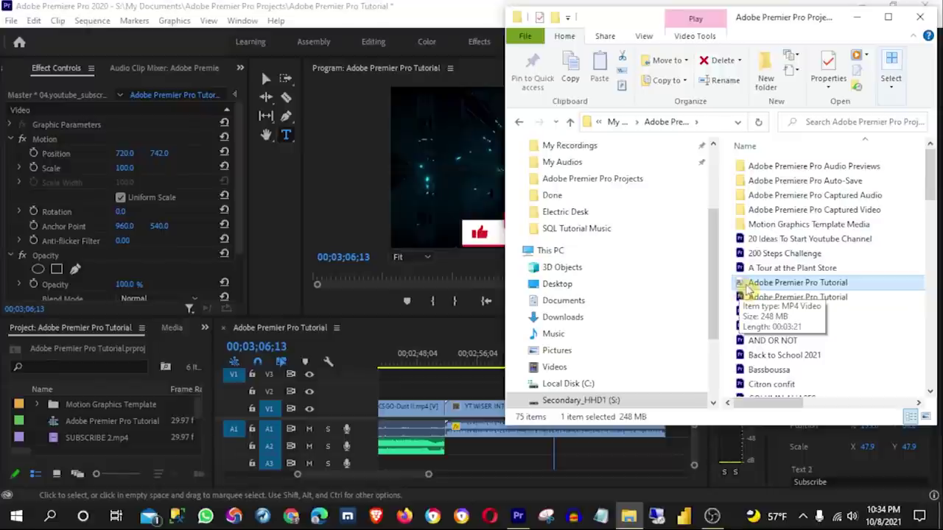
pyautogui.doubleClick(746, 287)
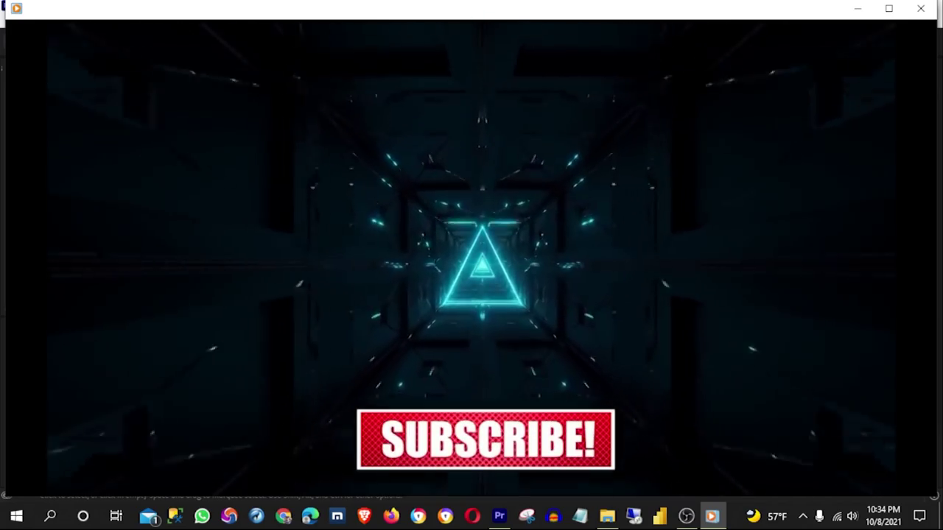
# Maximize Windows Media Player and lower the volume while the SUBSCRIBE intro plays
pyautogui.moveTo(931, 388)
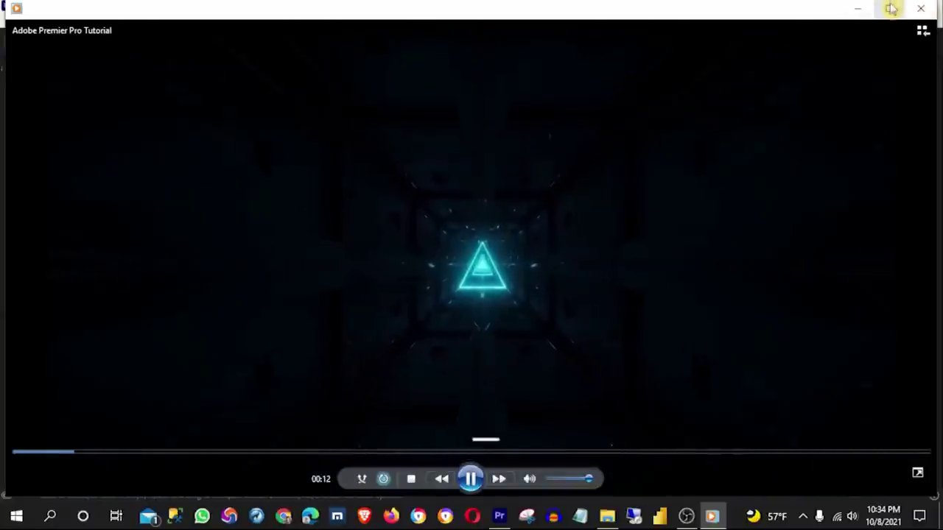
pyautogui.click(890, 9)
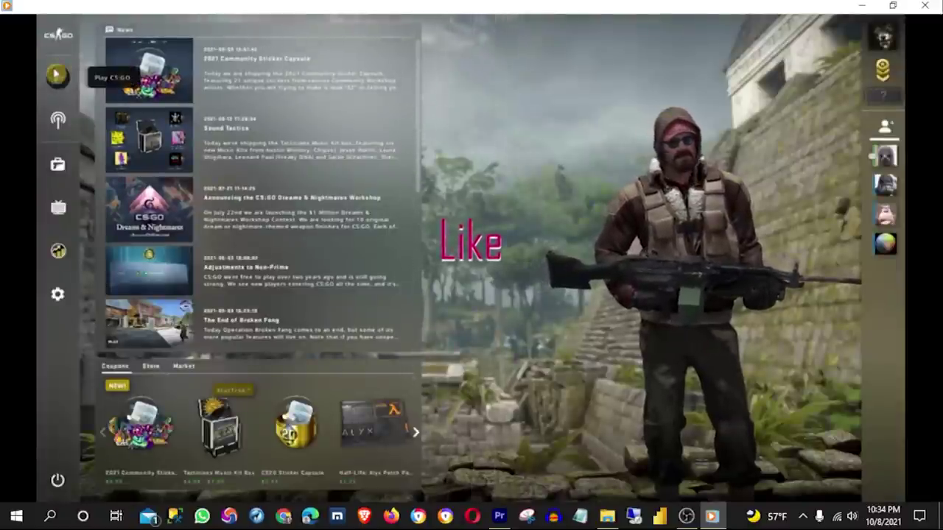
pyautogui.click(57, 74)
pyautogui.click(729, 477)
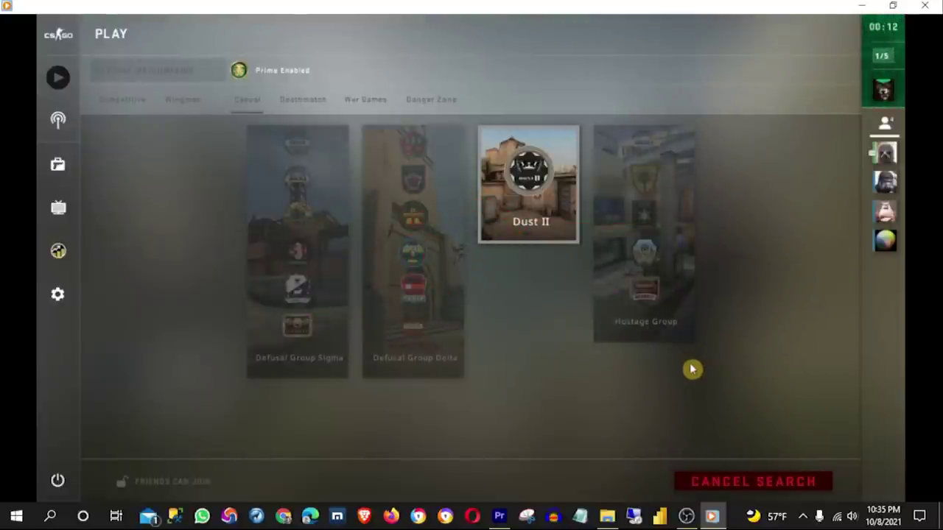
pyautogui.moveTo(884, 301)
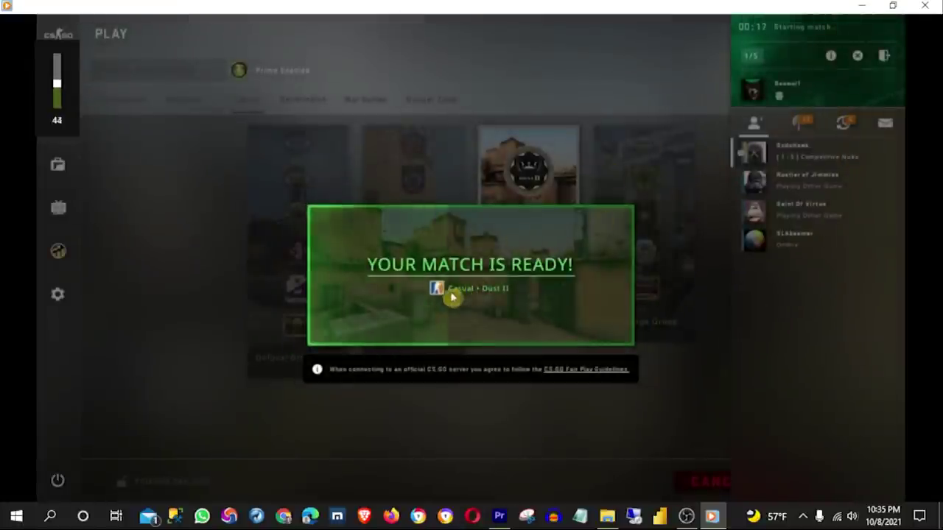
pyautogui.press('XF86AudioLowerVolume')
pyautogui.press('XF86AudioLowerVolume')
pyautogui.press('XF86AudioLowerVolume')
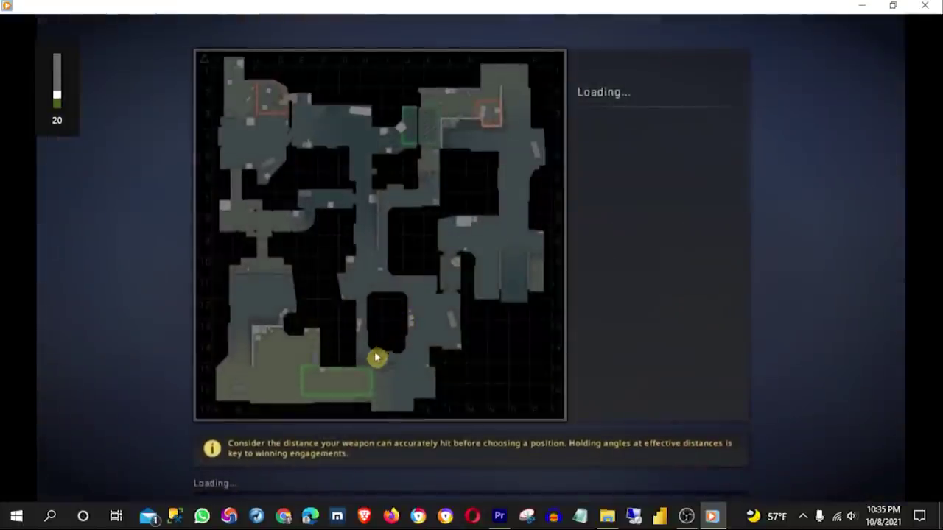
pyautogui.moveTo(639, 133)
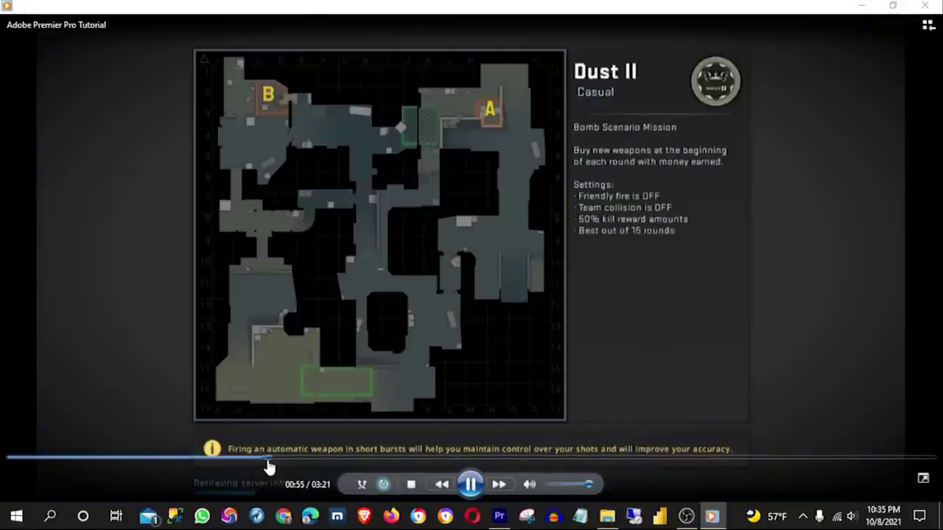
# Skim the CS:GO gameplay along the seek bar from 01:05 to about 01:52
pyautogui.click(310, 466)
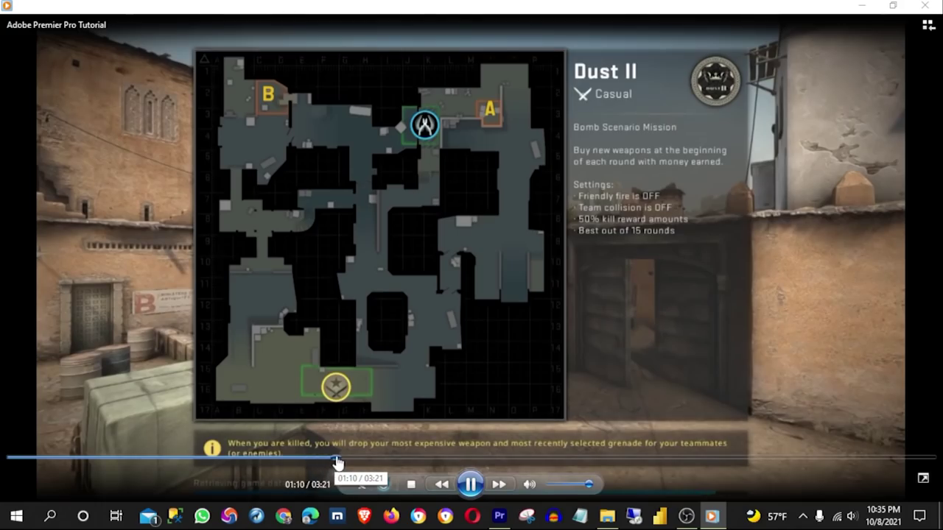
pyautogui.click(338, 462)
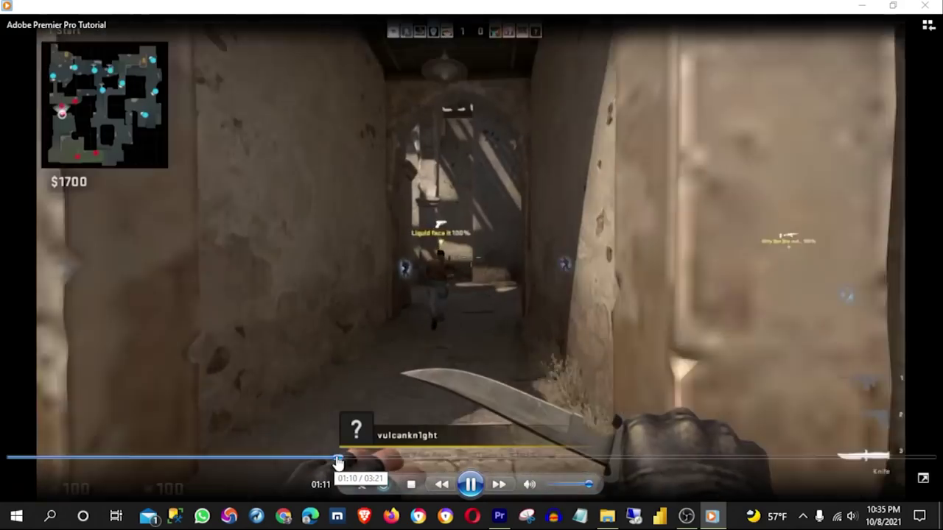
pyautogui.click(361, 460)
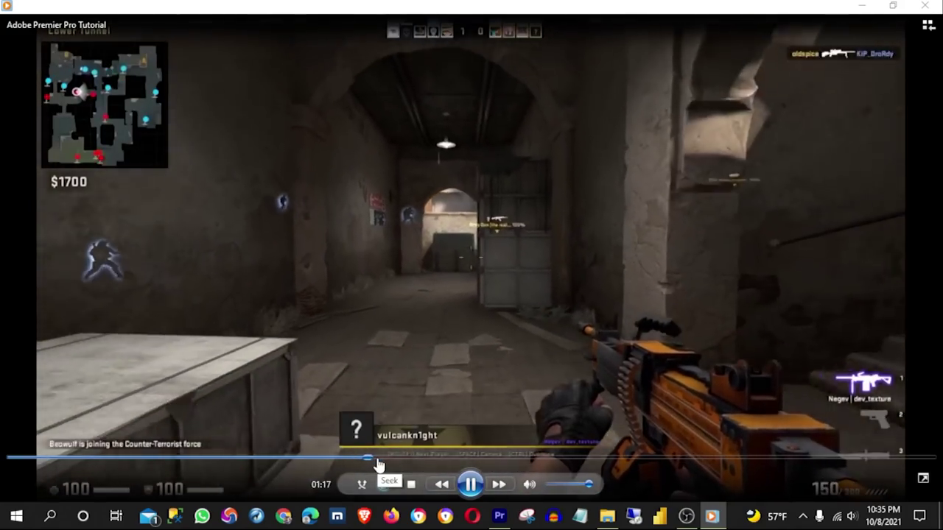
pyautogui.click(412, 460)
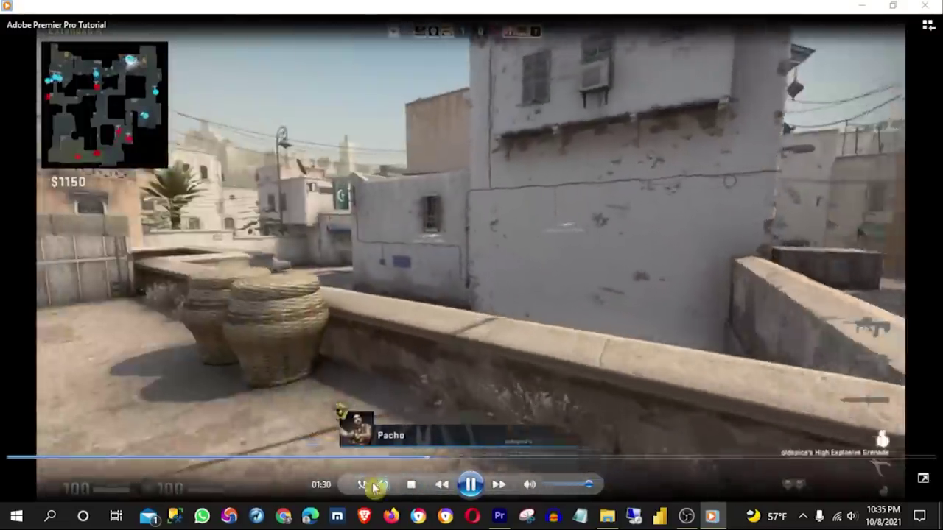
pyautogui.click(472, 460)
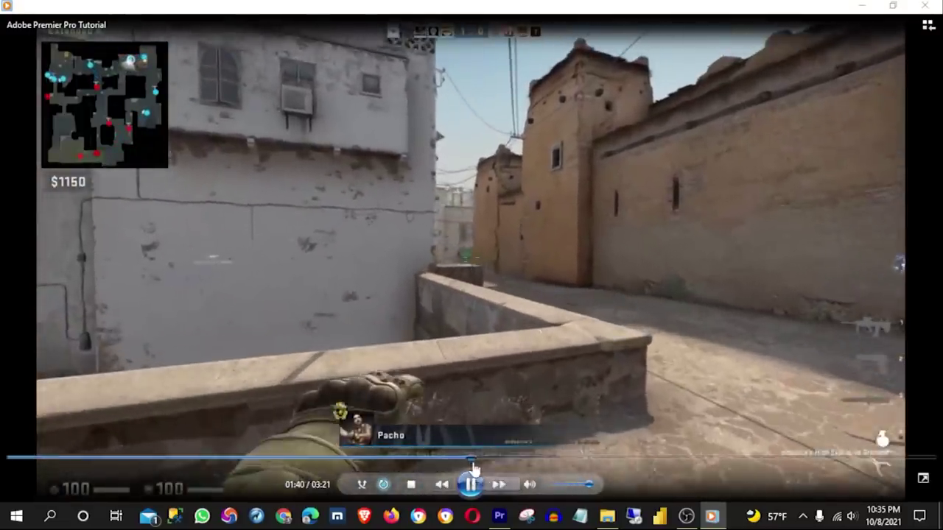
pyautogui.moveTo(473, 460); pyautogui.dragTo(561, 461)
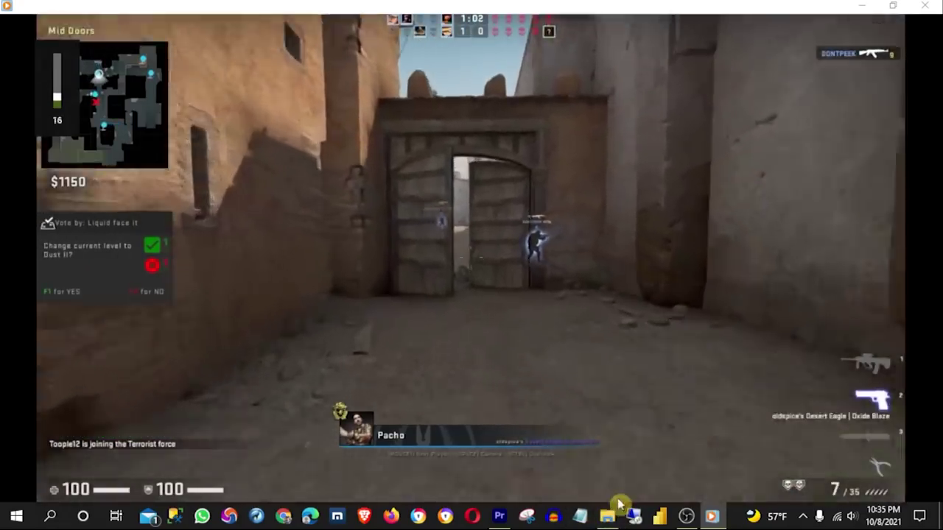
# Skip ahead through 02:21, 02:32, 02:44 and 02:47 to 02:54
pyautogui.moveTo(515, 450)
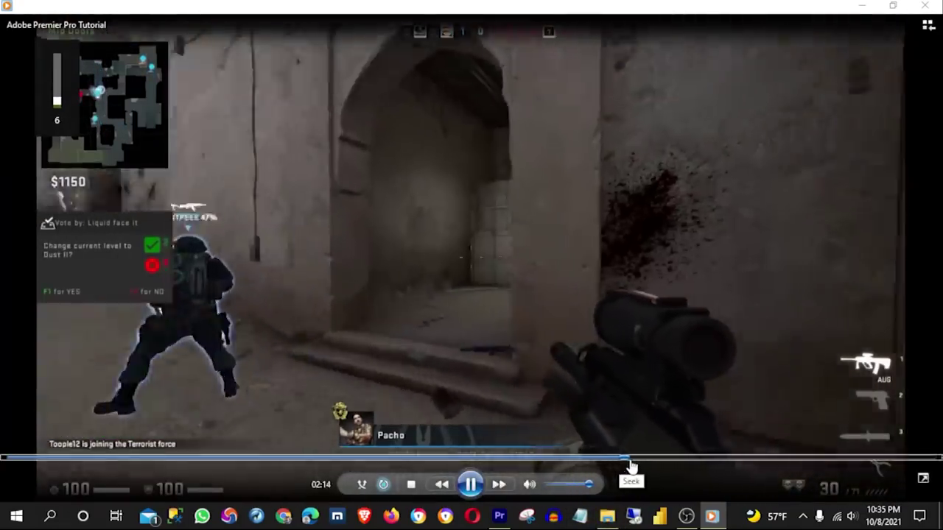
pyautogui.click(660, 464)
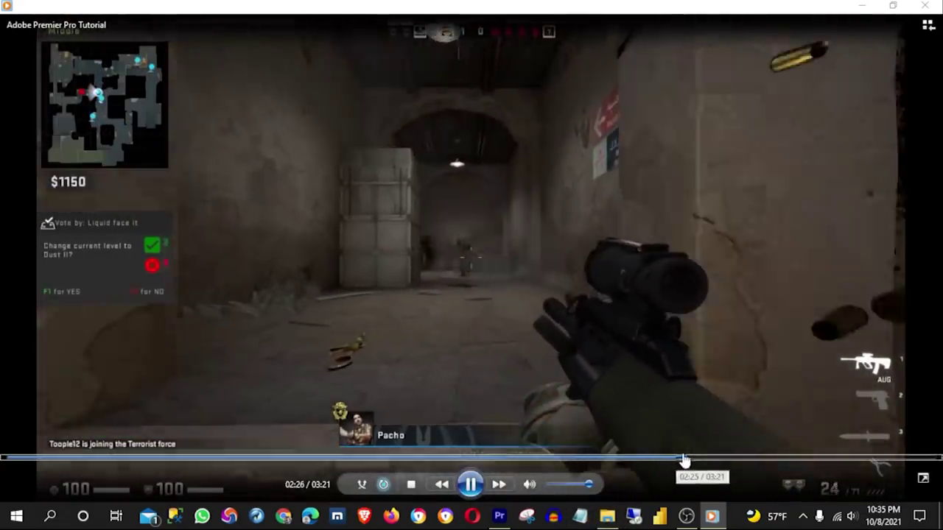
pyautogui.click(709, 464)
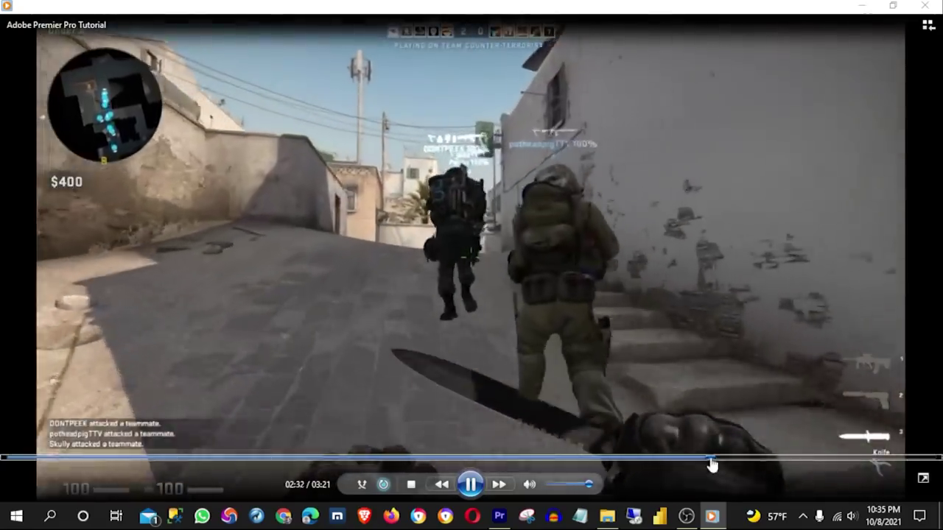
pyautogui.click(762, 461)
pyautogui.click(778, 461)
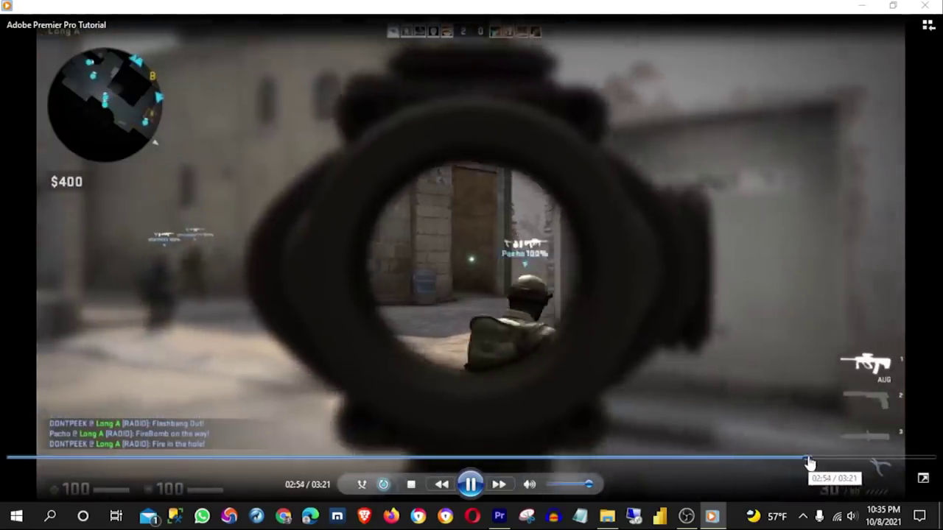
pyautogui.click(811, 461)
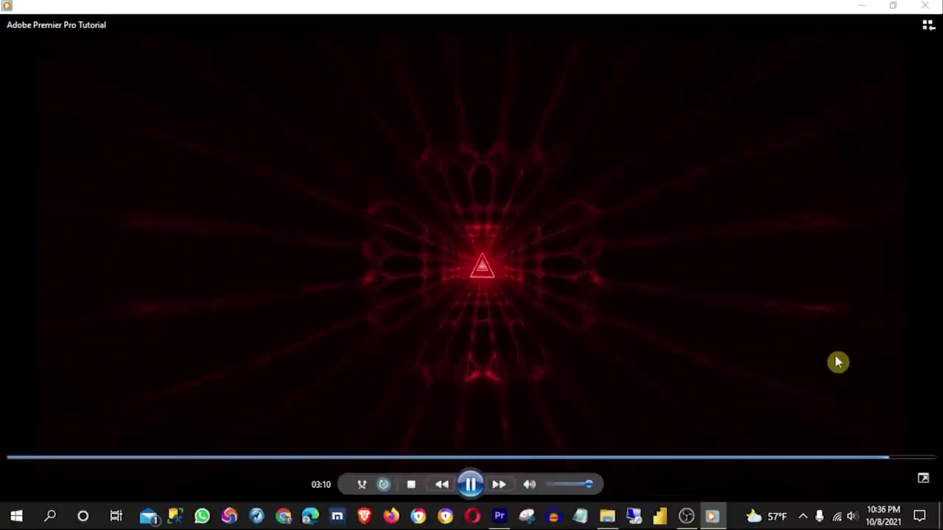
# Pause playback at 03:11, close the player and minimize File Explorer
pyautogui.click(472, 483)
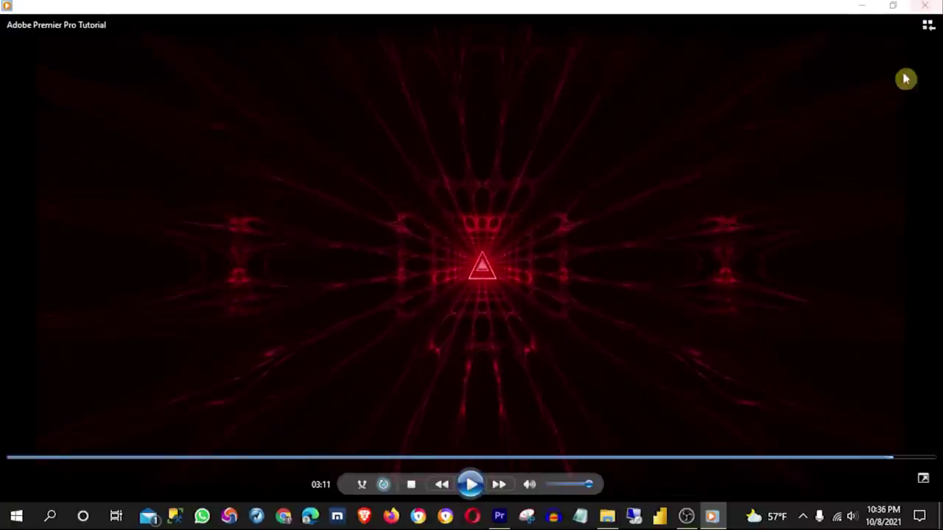
pyautogui.click(928, 6)
pyautogui.click(855, 15)
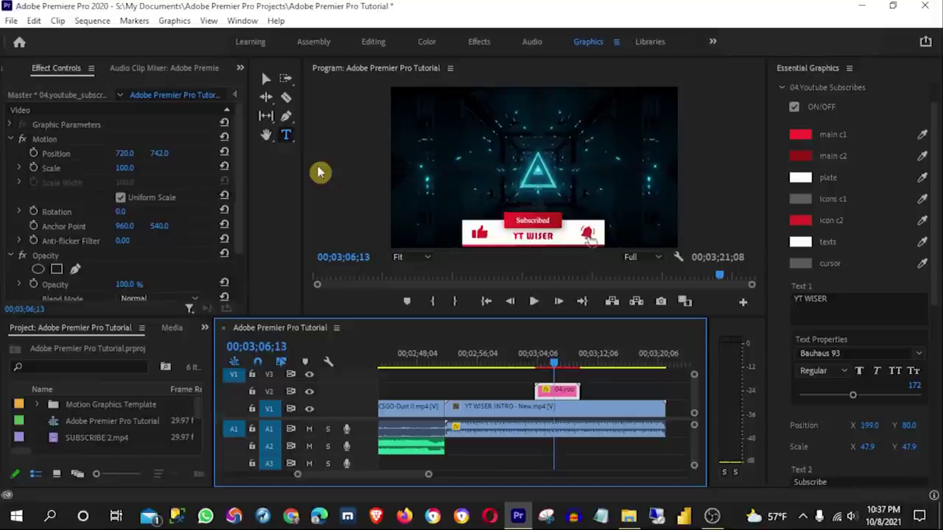
# Focus the Program Monitor showing the YT WISER subscribe graphic over the intro clip
pyautogui.click(728, 135)
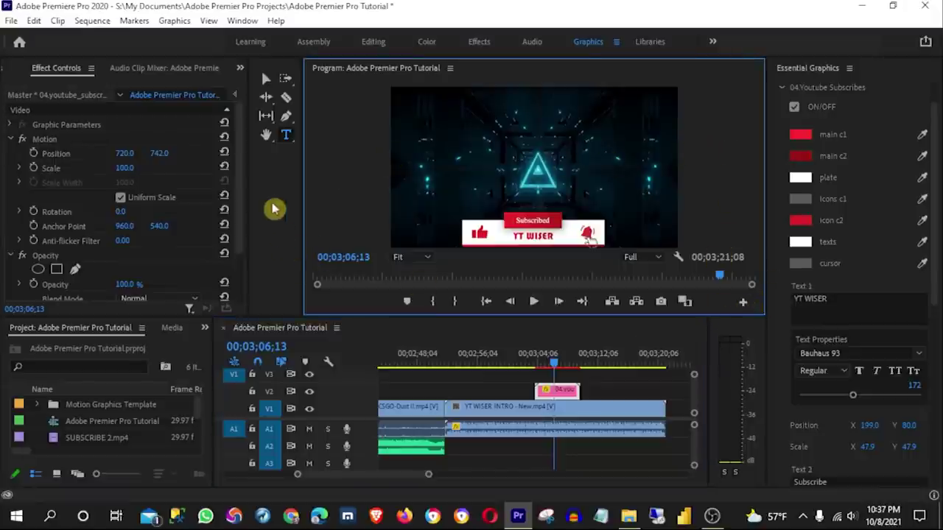